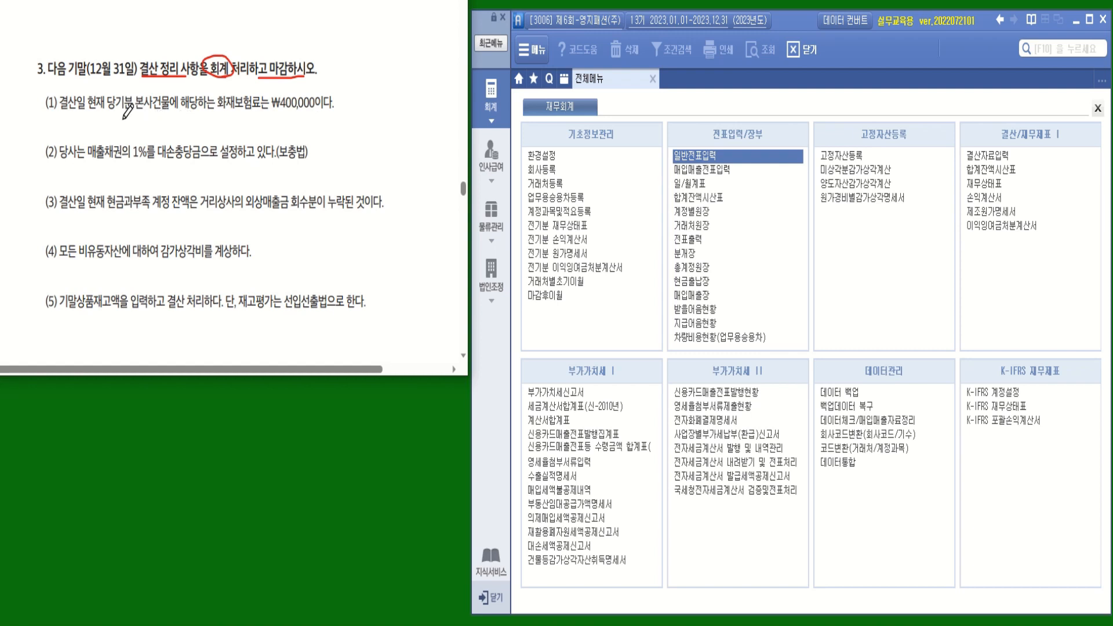
mouse_move(131, 111)
mouse_down()
mouse_move(110, 109)
mouse_move(129, 93)
mouse_move(132, 113)
mouse_up()
drag(271, 114, 340, 119)
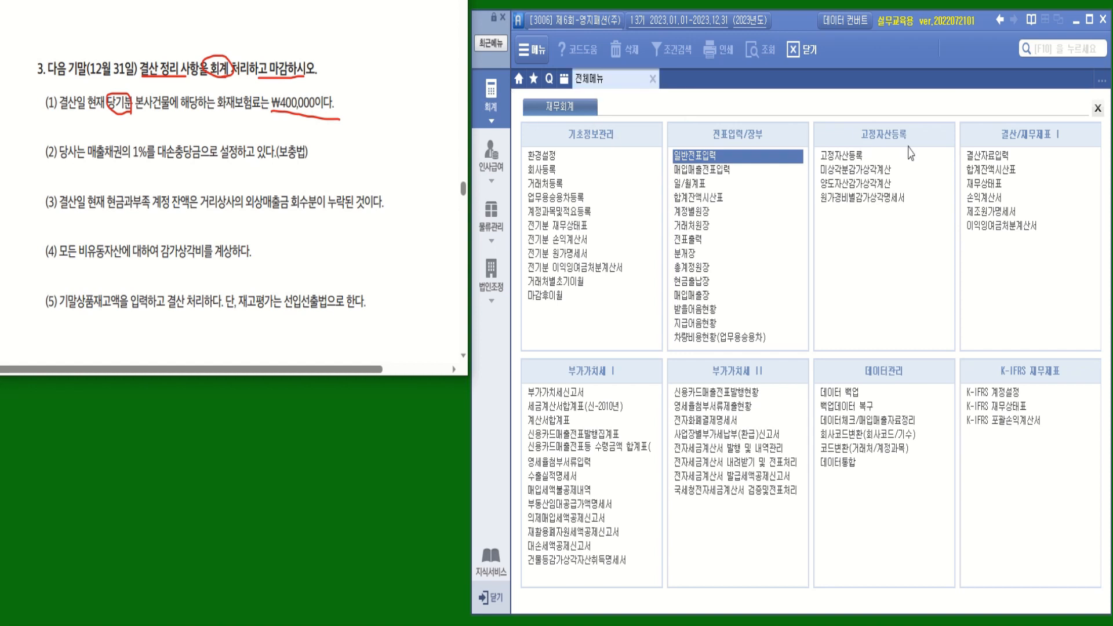
Step: Open the trial balance (합계잔액시산표) and query it as of December 31, 2023
click(997, 179)
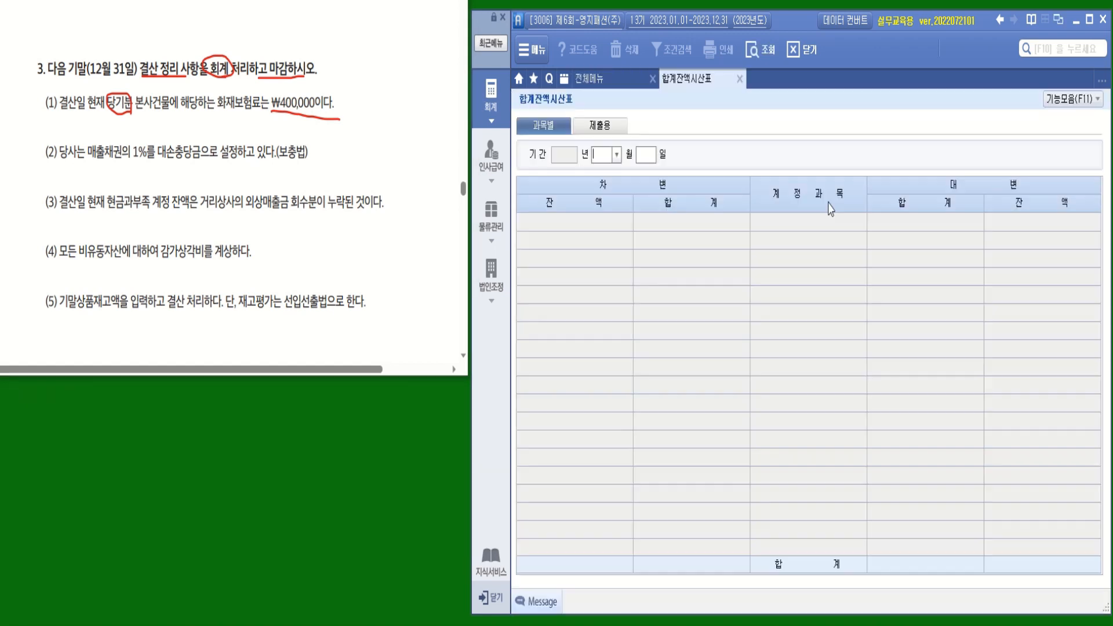
click(617, 154)
click(605, 306)
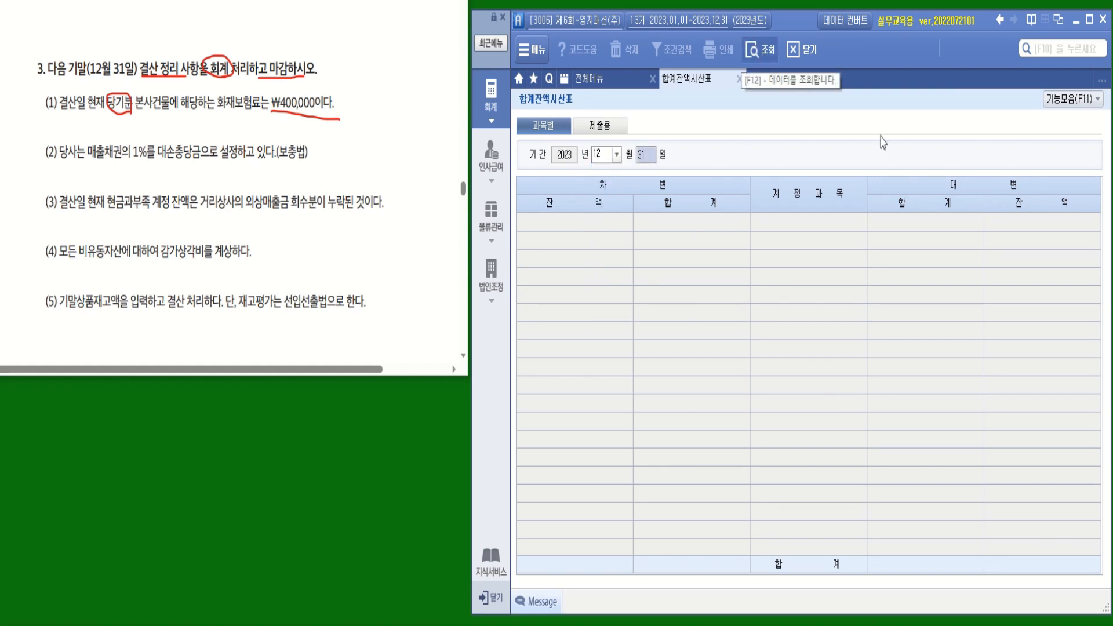
click(754, 49)
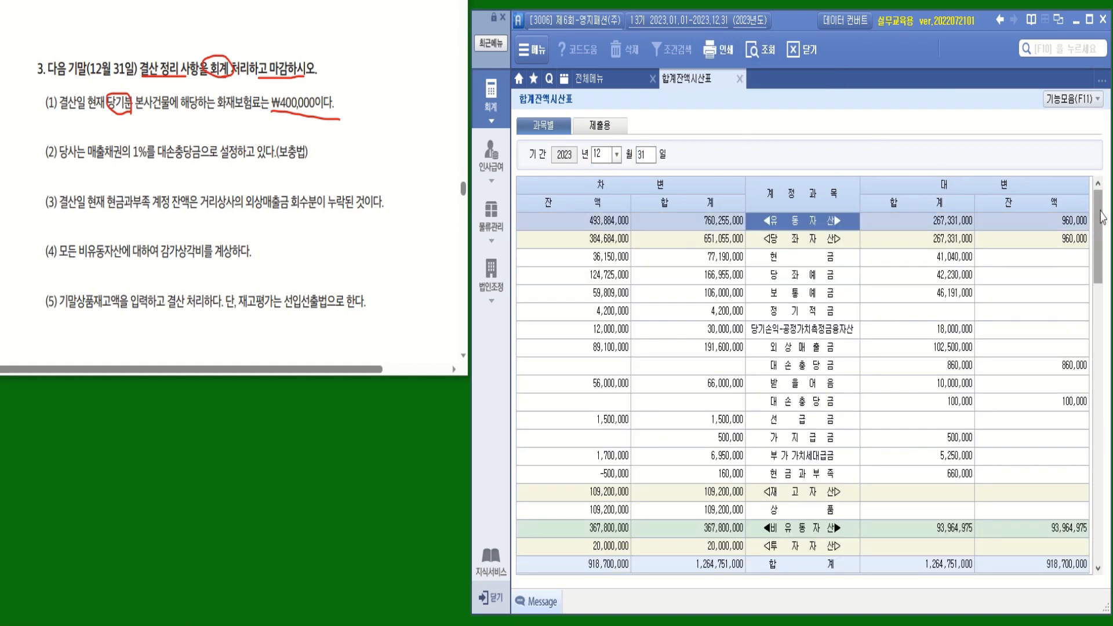
Step: Find 보험료 among the selling and administrative expenses in the trial balance and examine its account ledger, closing it when done
drag(1102, 218, 1105, 461)
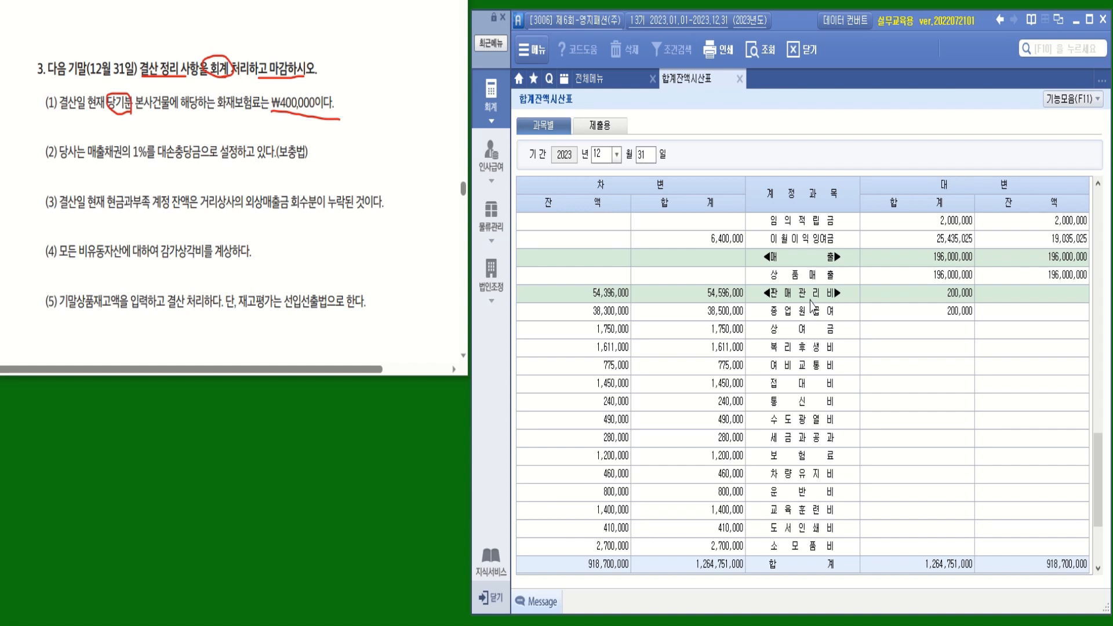
click(811, 460)
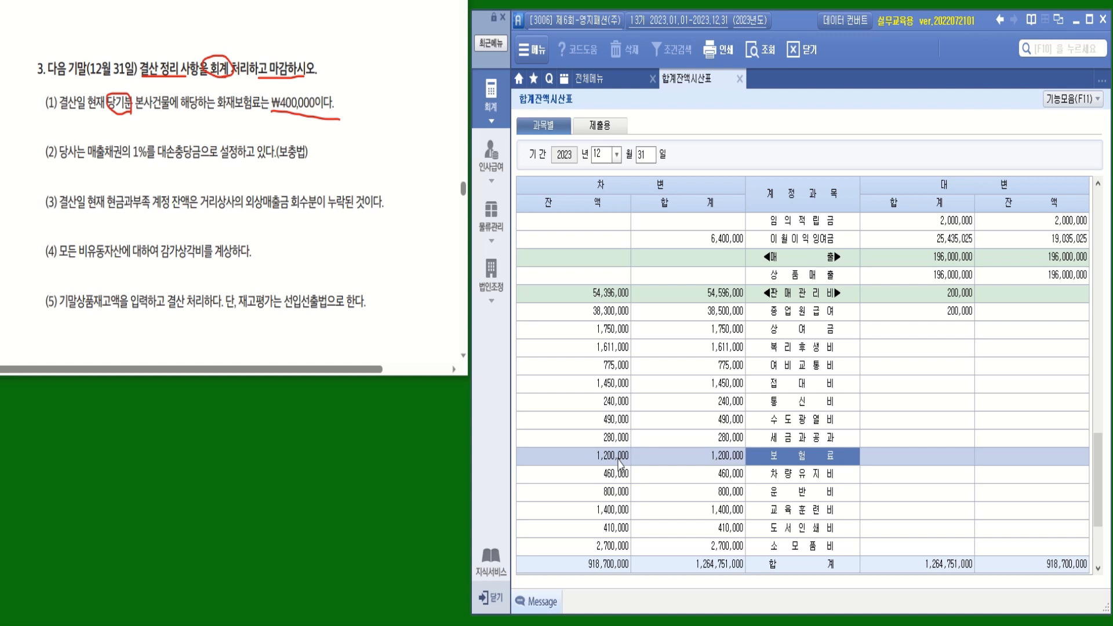
double_click(791, 458)
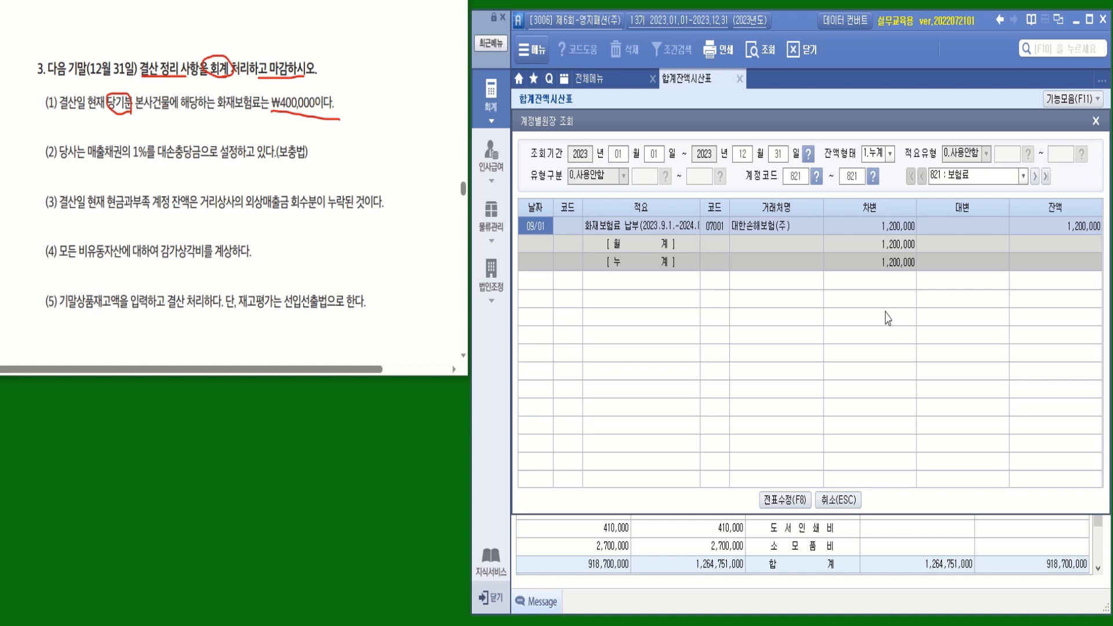
click(1096, 121)
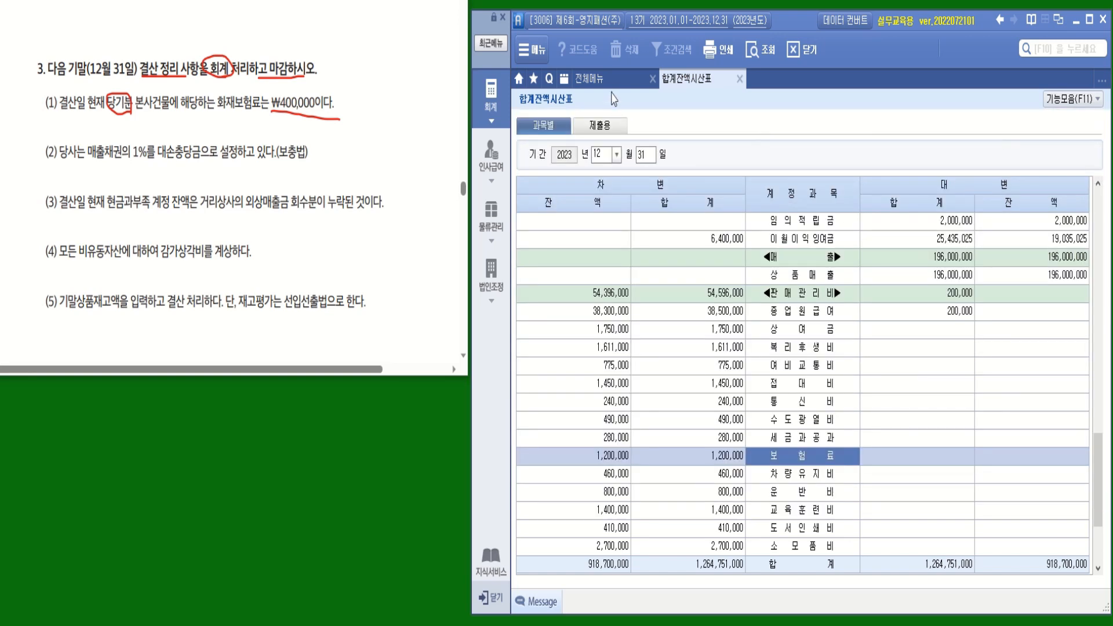
Step: Open general voucher entry (일반전표입력) and set the voucher date to December 31
click(597, 78)
click(708, 167)
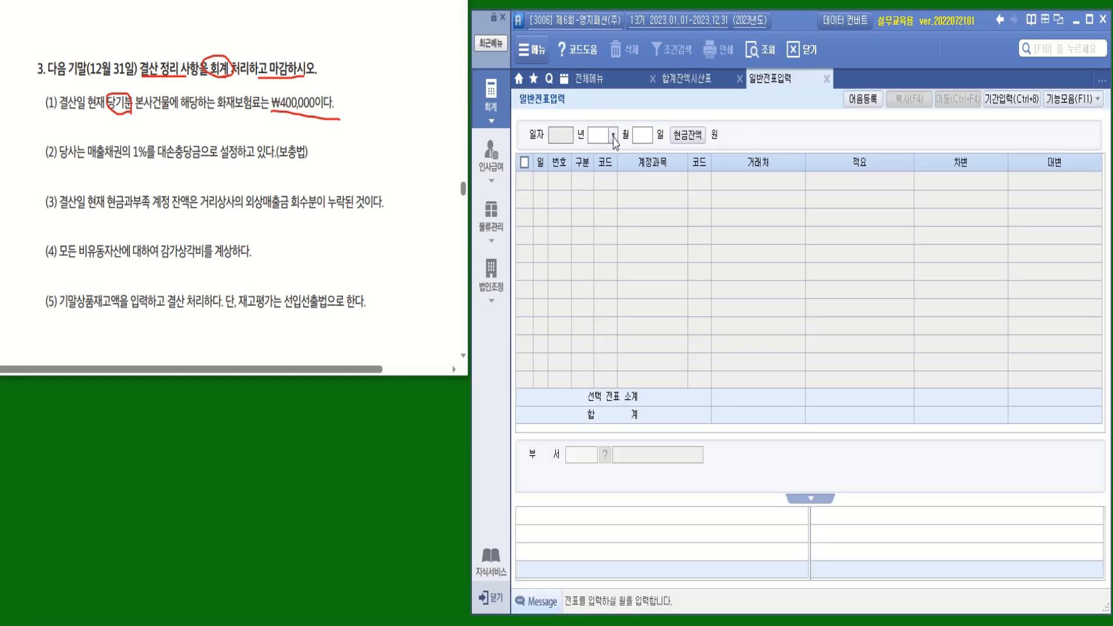
click(614, 136)
click(609, 299)
text(31)
key(Return)
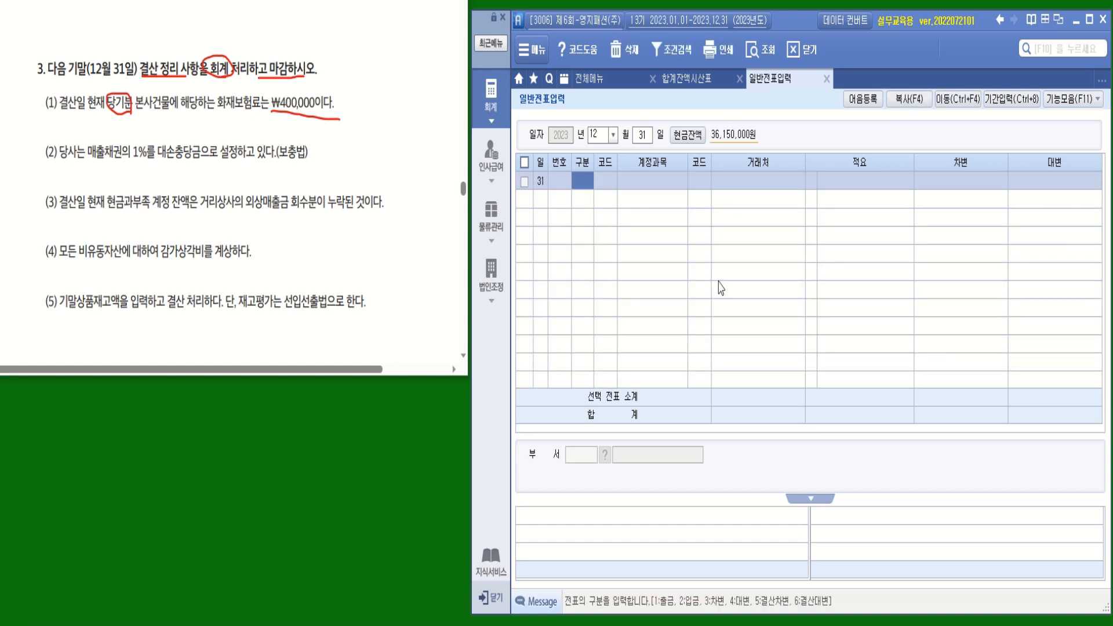
Step: Start a debit line on the first voucher row with account 133 선급비용, leaving the customer and description blank
text(3)
key(Return)
text(서)
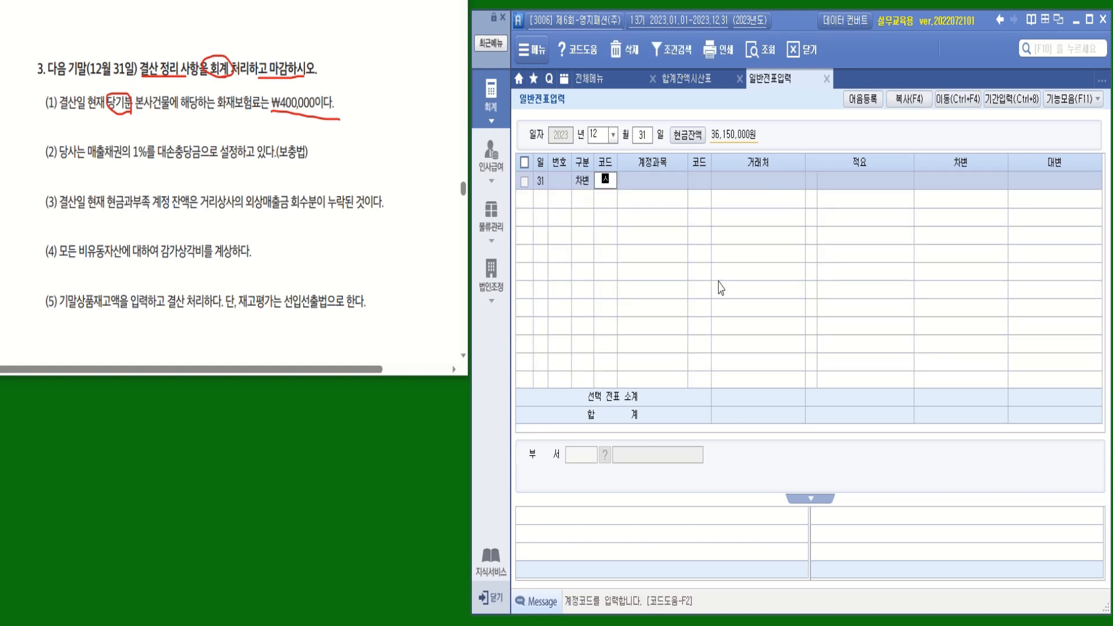
text(ㄴ)
text(급)
key(Return)
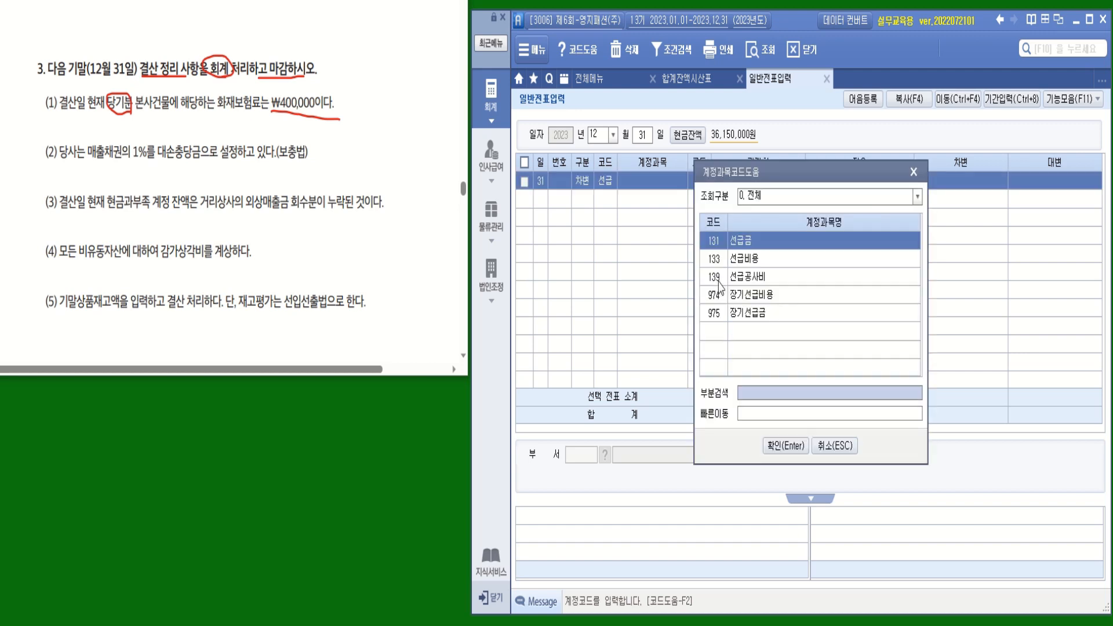
key(Down)
key(Return)
key(Return)
key(Return)
key(Return)
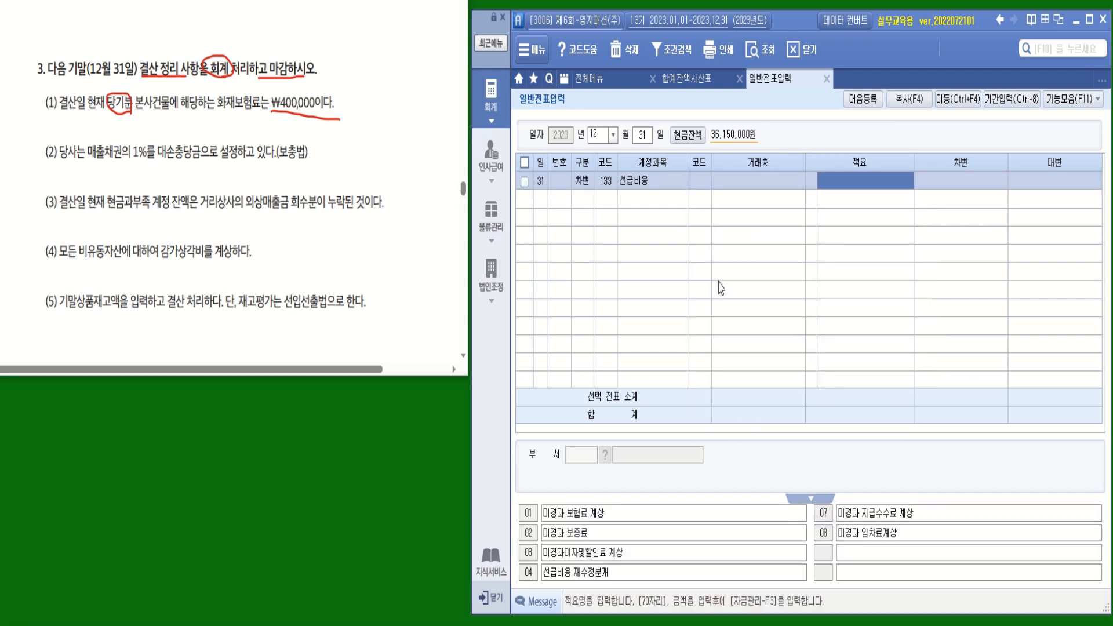
Step: Calculate 1,200,000 minus 400,000 with the built-in calculator and apply the result as the debit amount of the 선급비용 line
right_click(922, 182)
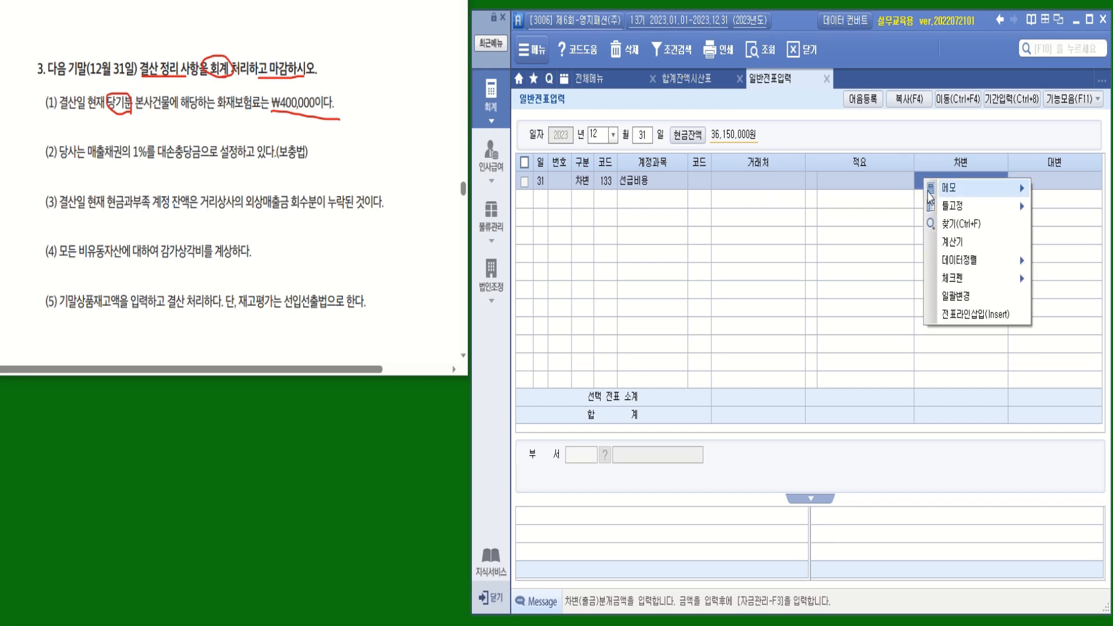
click(950, 232)
click(619, 141)
text(1,20)
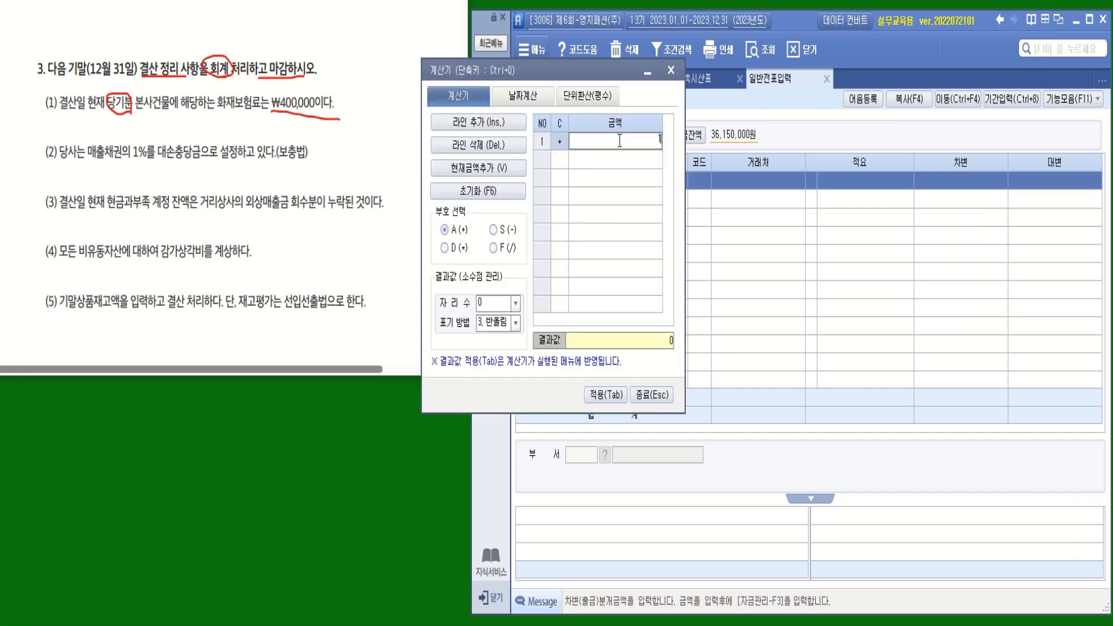
text(0,000)
key(Return)
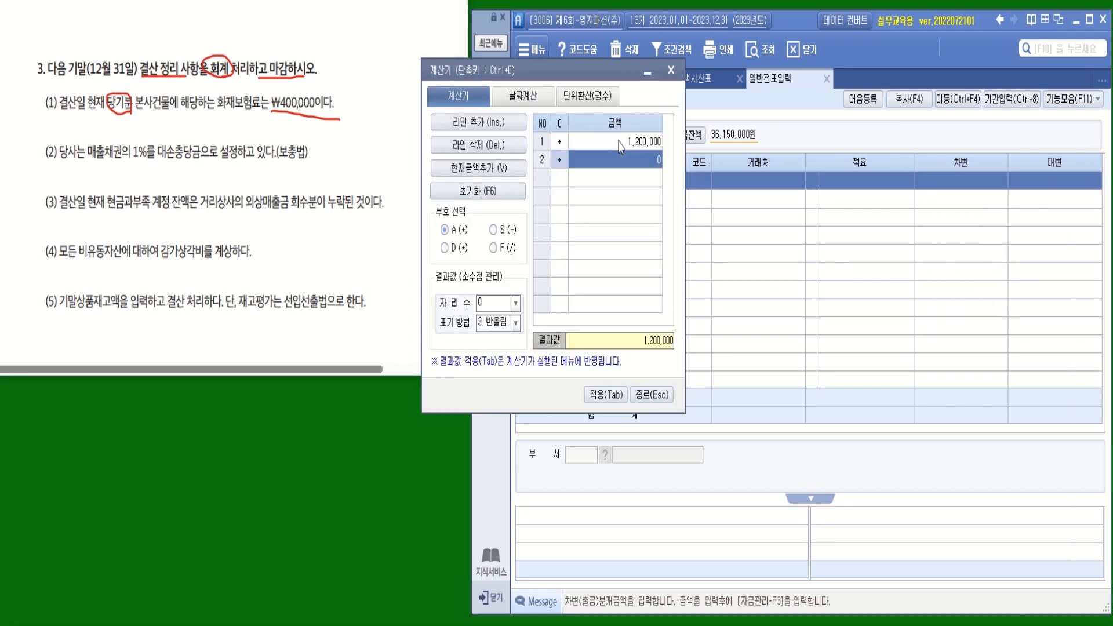
click(494, 230)
click(630, 160)
text(4)
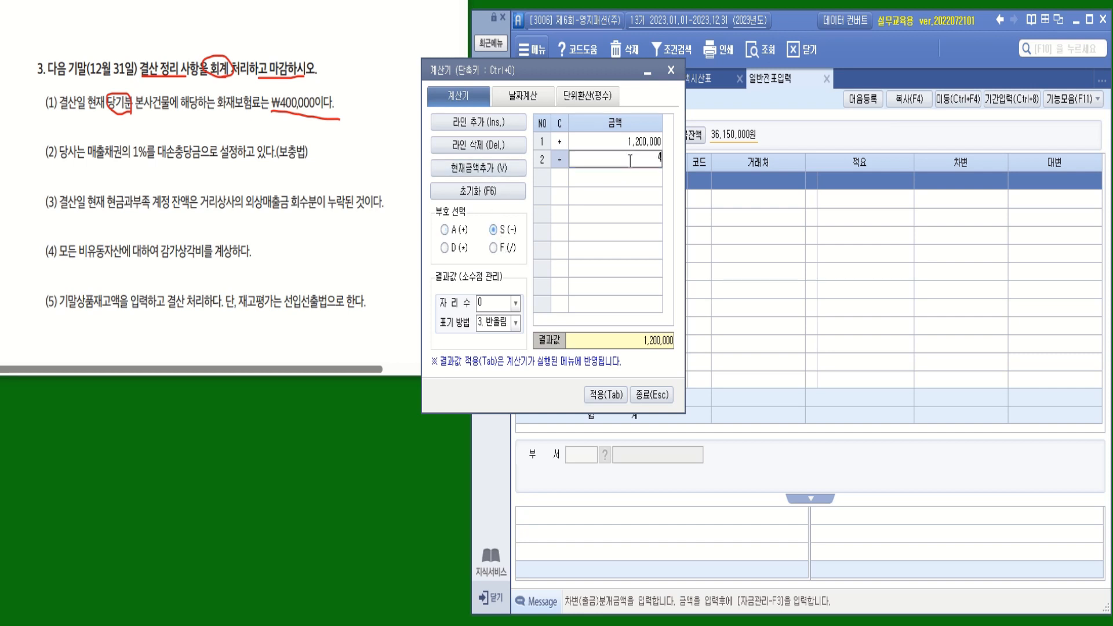
text(00,000)
key(Return)
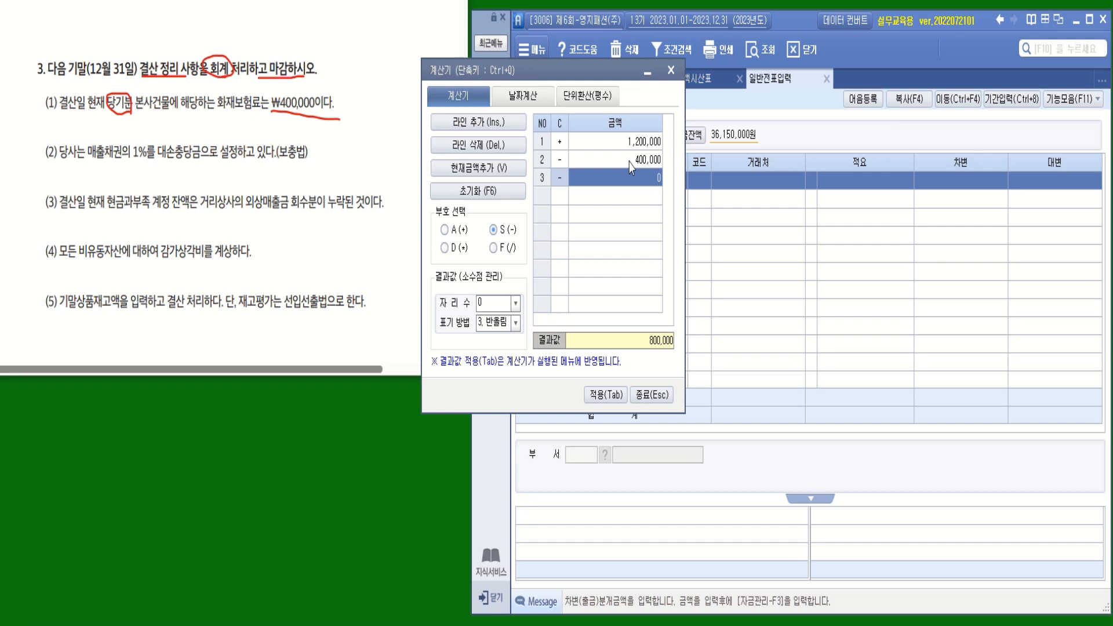
click(628, 393)
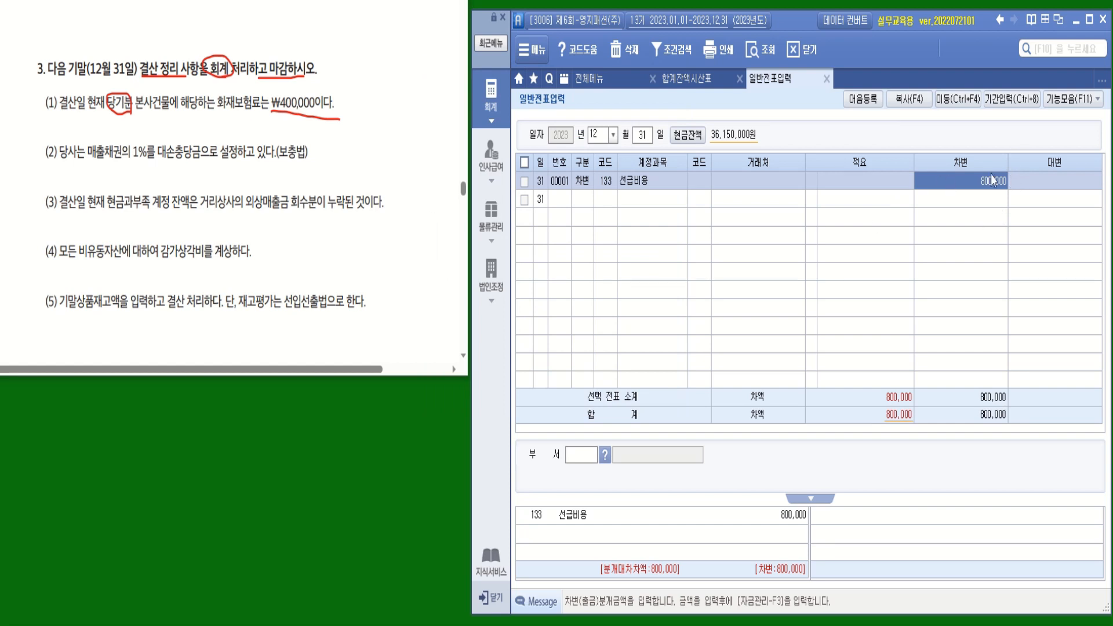
Step: Add a credit line for account 821 보험료 with an amount of 800,000, leaving the customer and description blank
click(587, 204)
key(4)
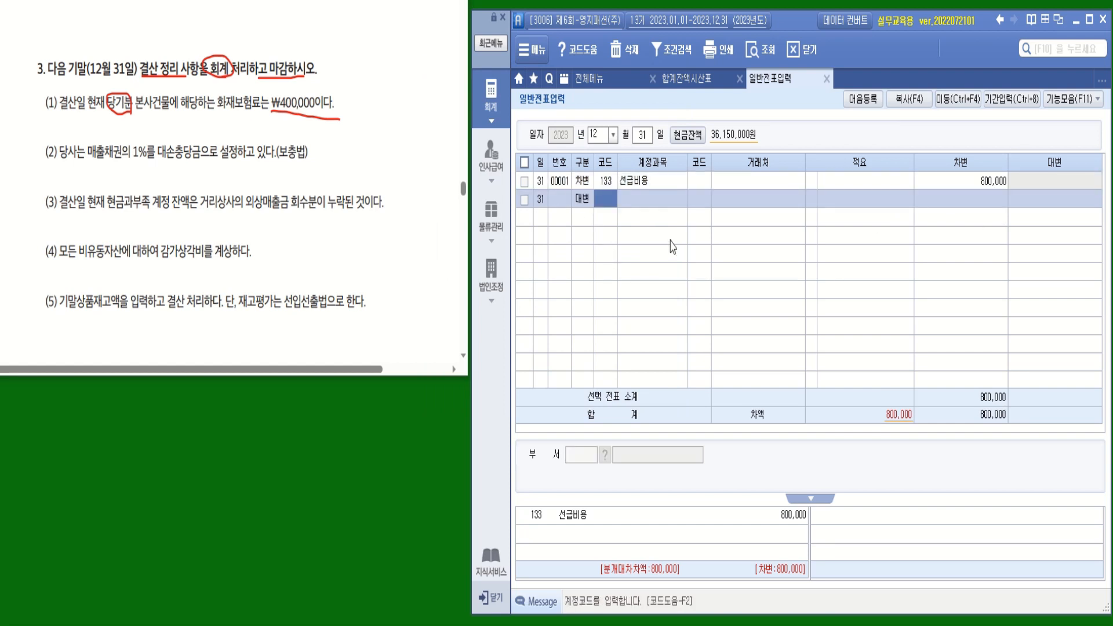
text(보험)
key(Return)
key(Down)
key(Down)
key(Down)
key(Down)
key(Down)
key(Down)
key(Down)
key(Down)
key(Down)
key(Down)
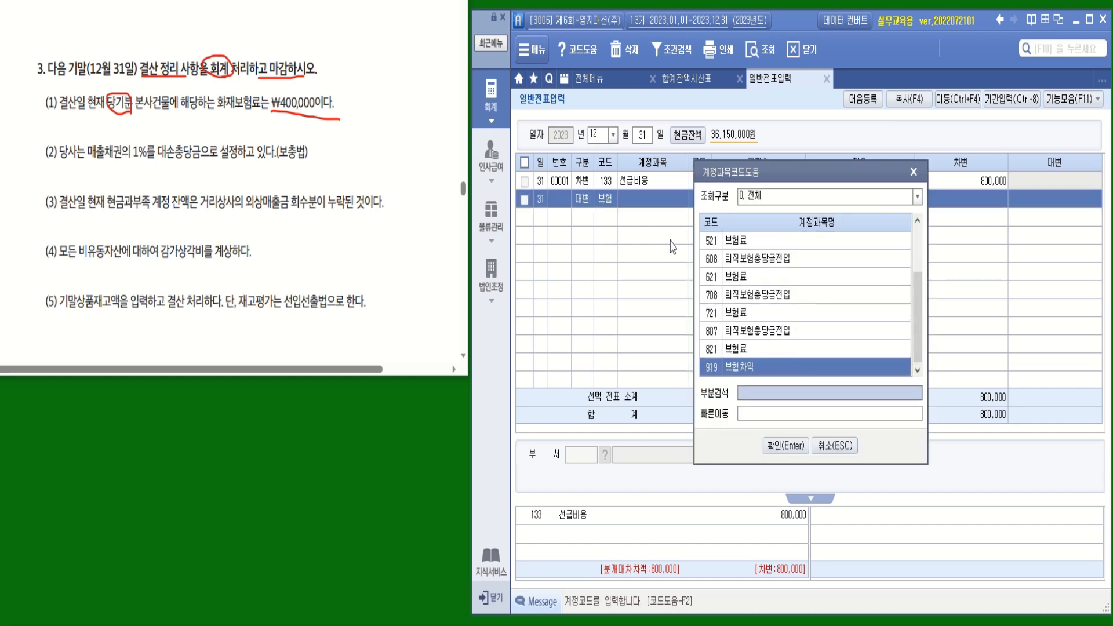
key(Return)
key(Return)
key(Return)
key(Return)
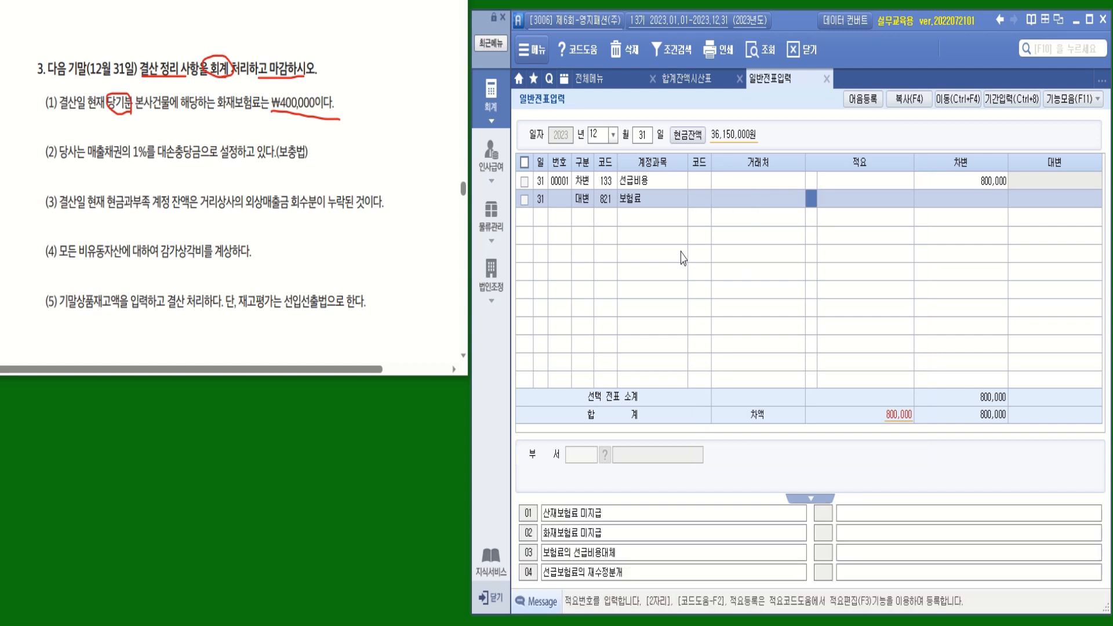
key(Return)
key(Return)
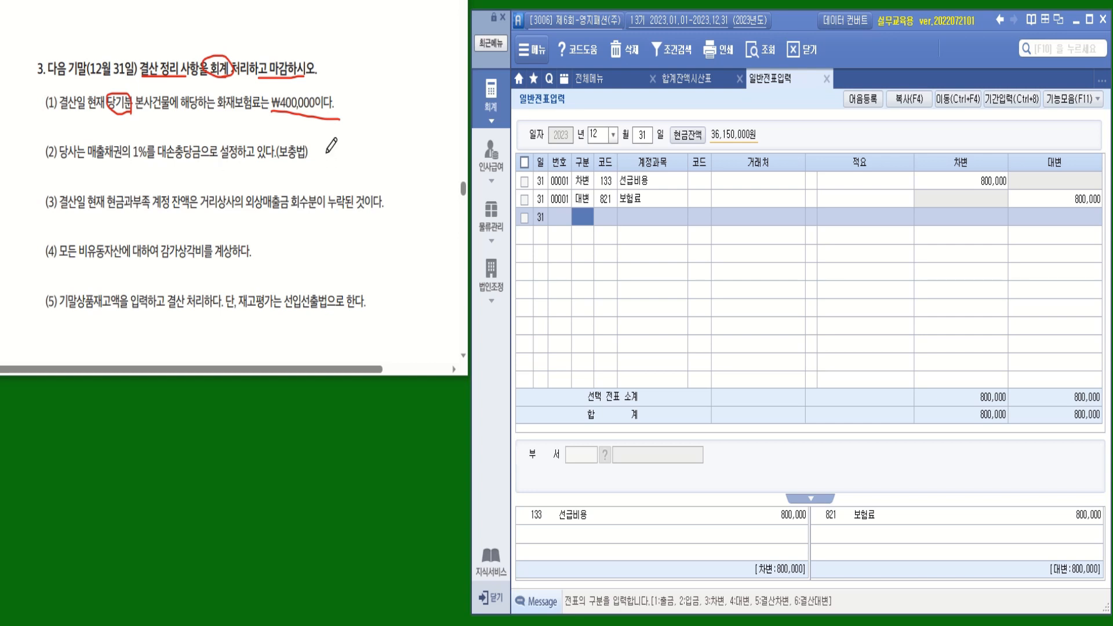
mouse_move(324, 147)
mouse_down()
mouse_move(319, 167)
mouse_move(336, 173)
mouse_move(347, 154)
mouse_up()
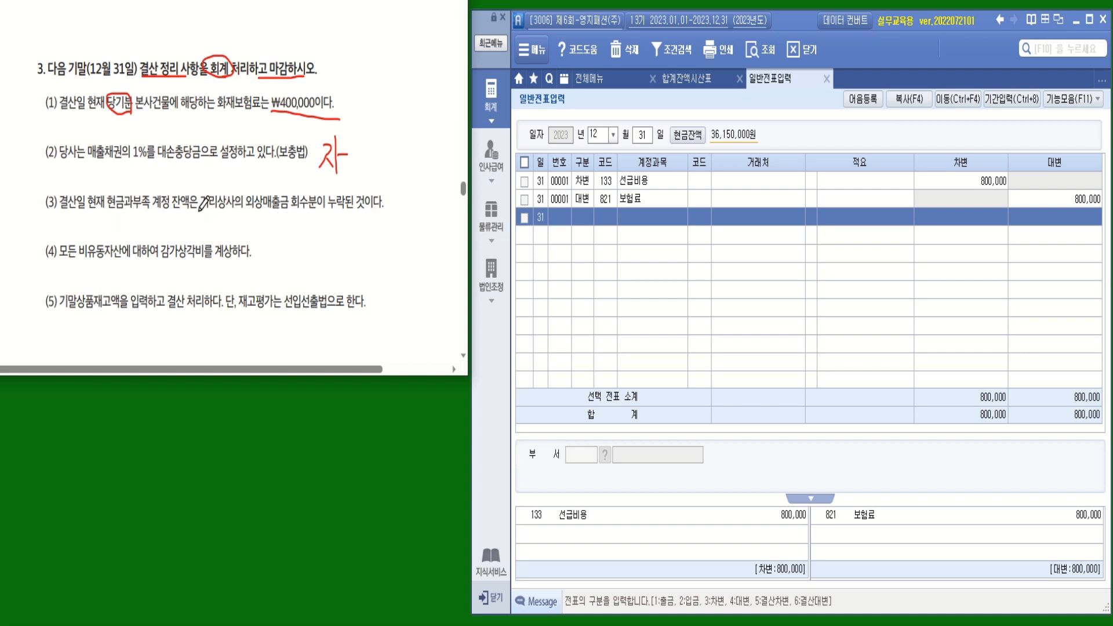
drag(199, 210, 383, 211)
mouse_move(290, 209)
mouse_down()
mouse_move(310, 186)
mouse_move(328, 200)
mouse_move(318, 213)
mouse_up()
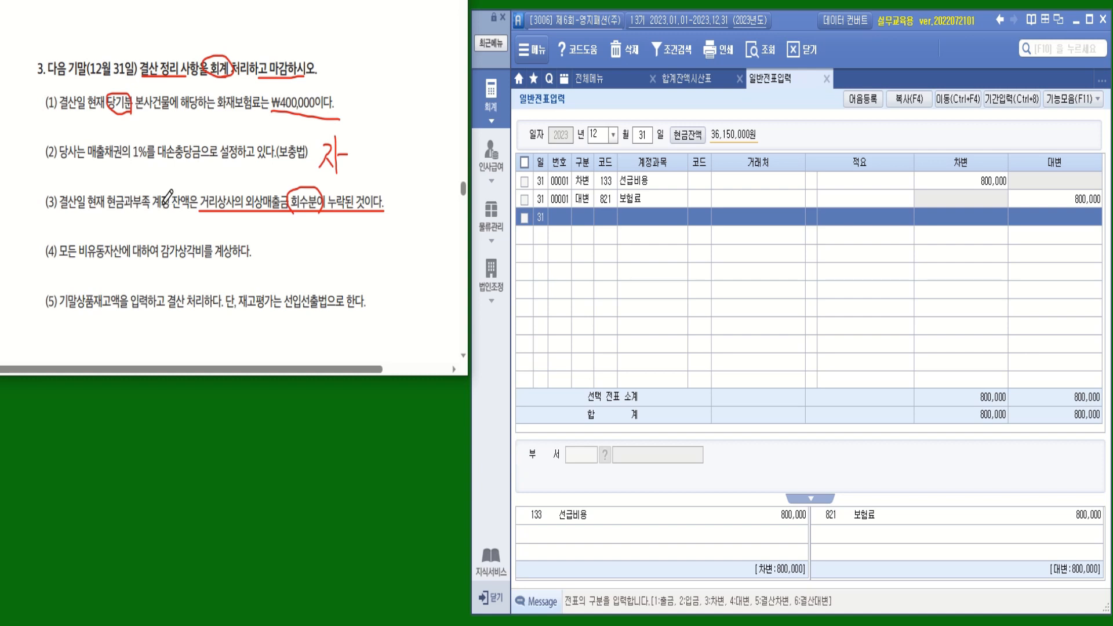
Step: Refresh the trial balance (합계잔액시산표) and check the balances of 선급비용 and 현금과부족
click(707, 80)
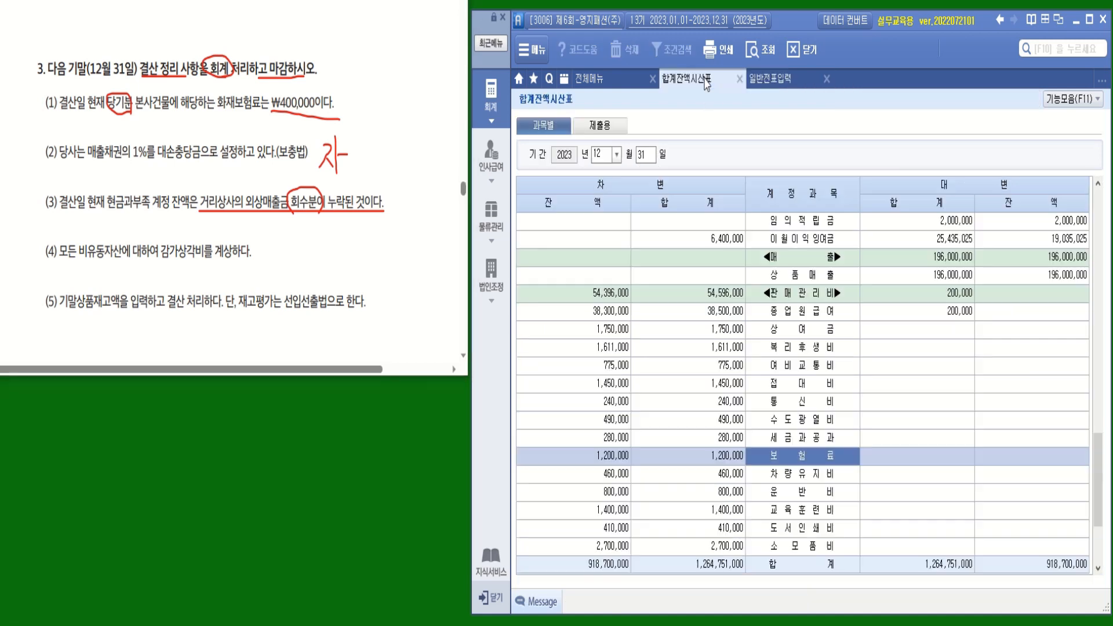
click(760, 55)
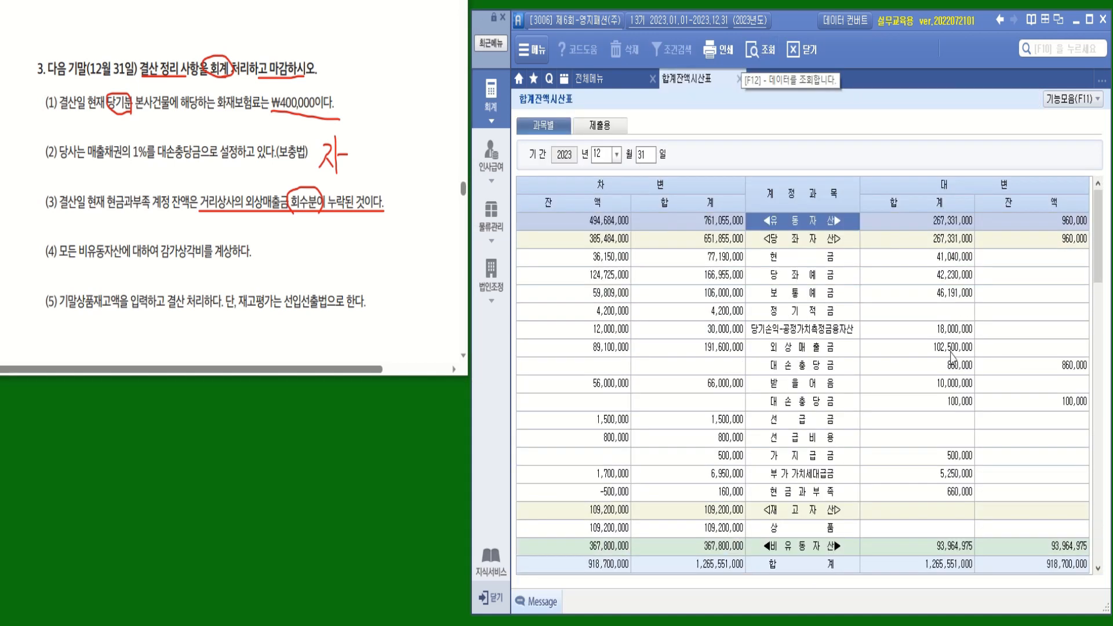
click(604, 438)
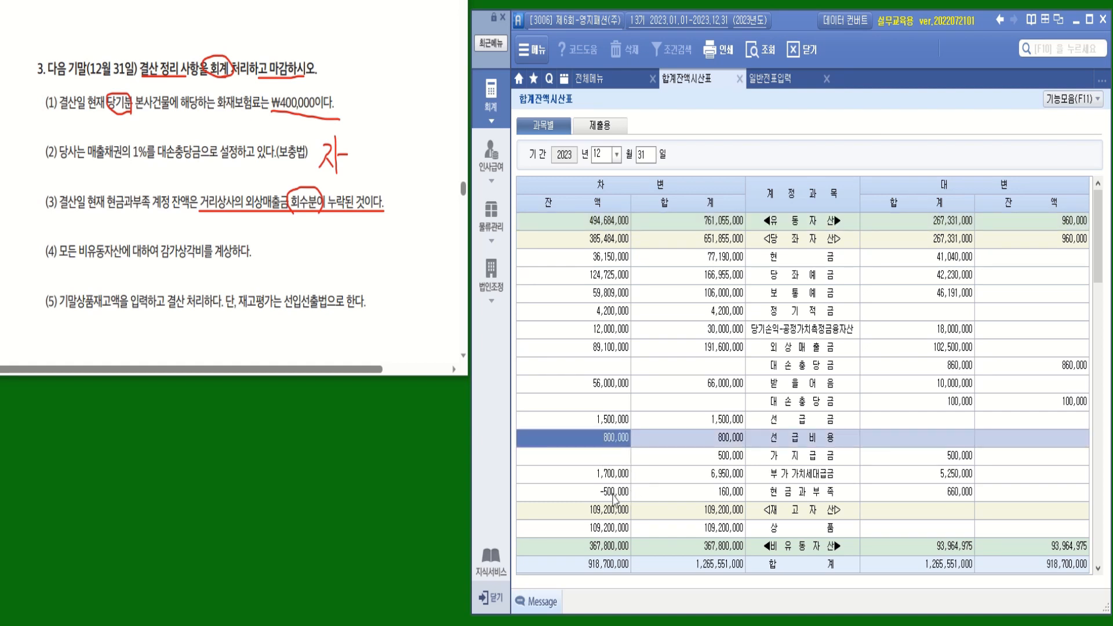
click(619, 494)
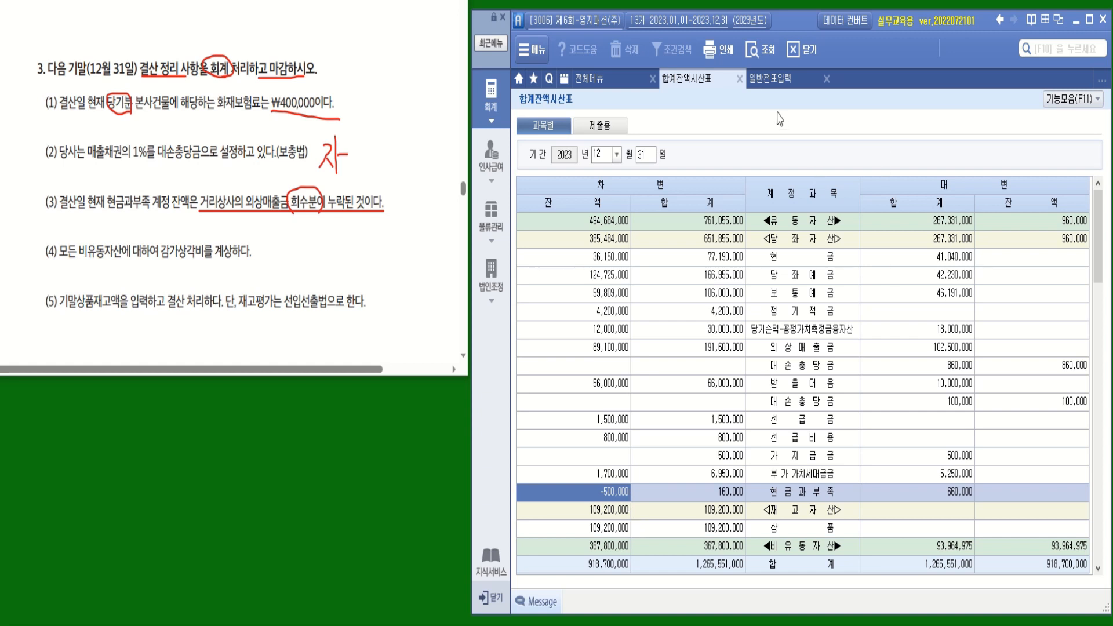
Step: Return to general voucher entry and start a debit line with account 141 현금과부족 on the third row
click(771, 79)
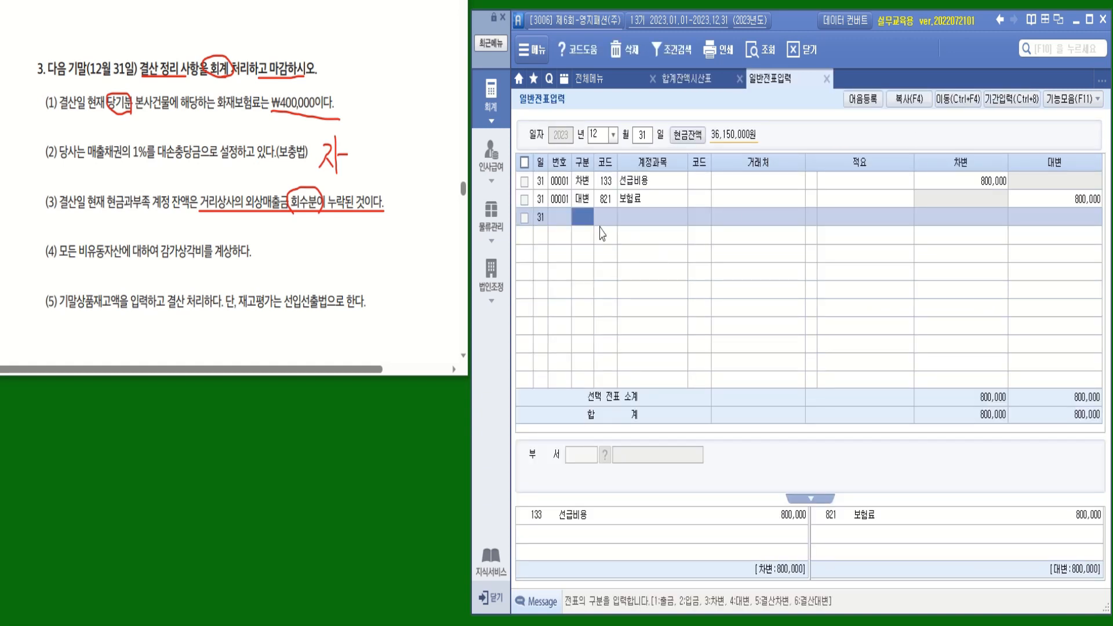
text(3)
key(Return)
text(ㅎ)
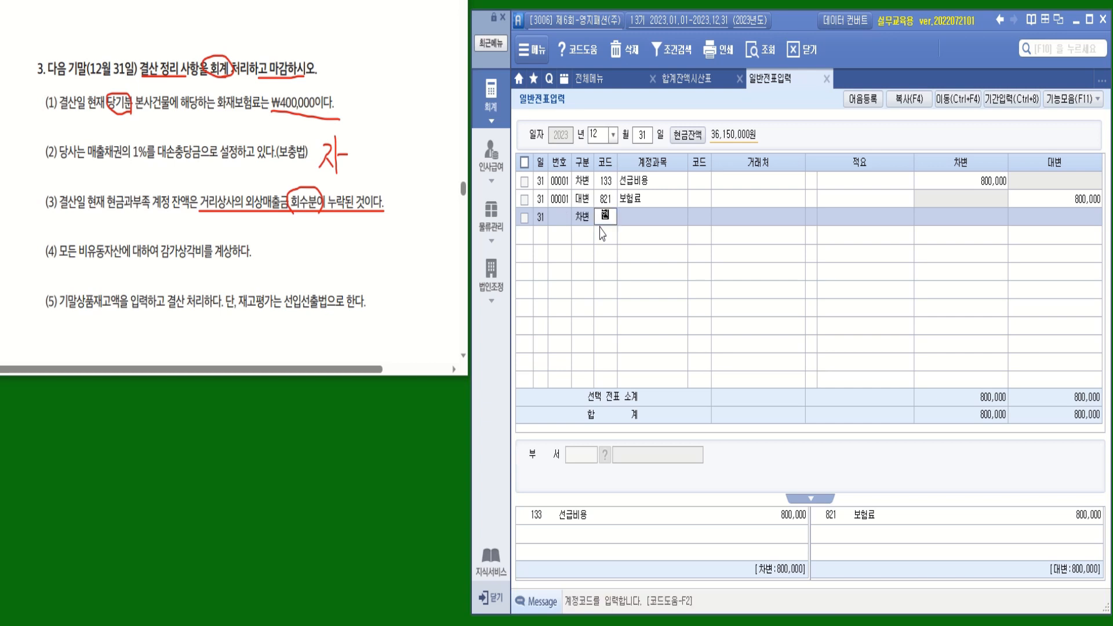
text(ㄴㄱ)
key(Return)
click(745, 261)
double_click(745, 265)
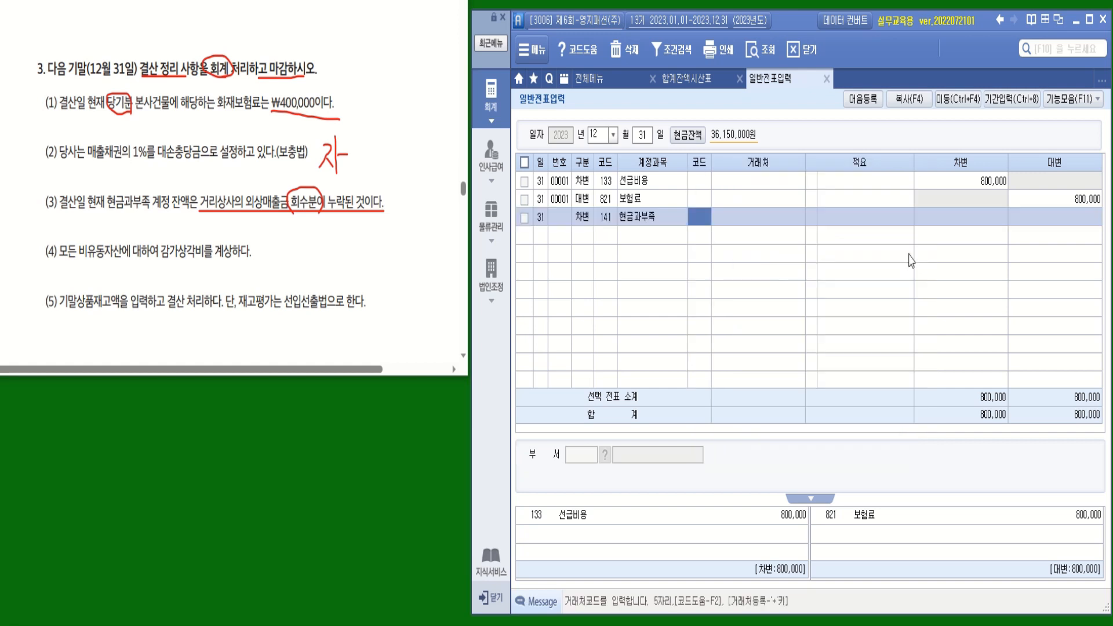
Step: Set the debit amount of the 현금과부족 line to 500,000
click(966, 221)
text(-500000)
key(Return)
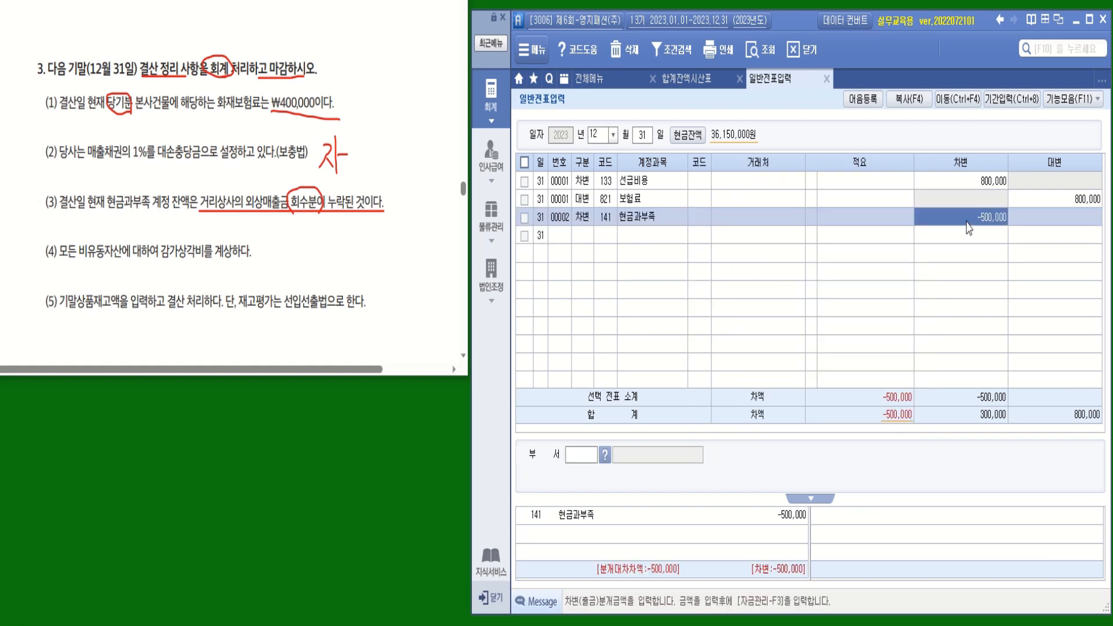
click(974, 219)
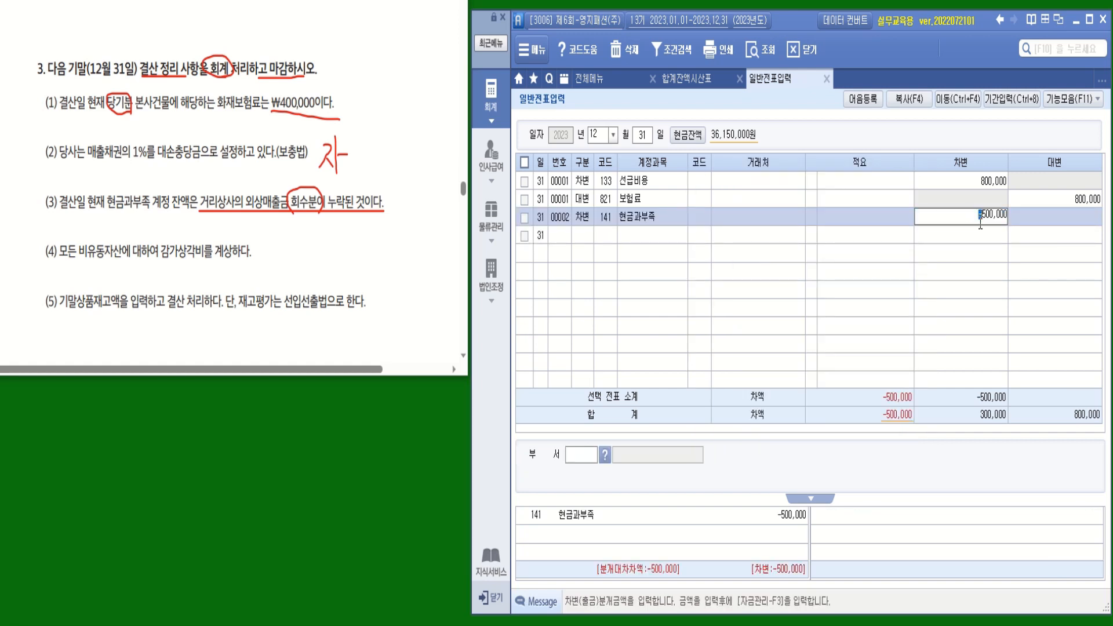
key(Return)
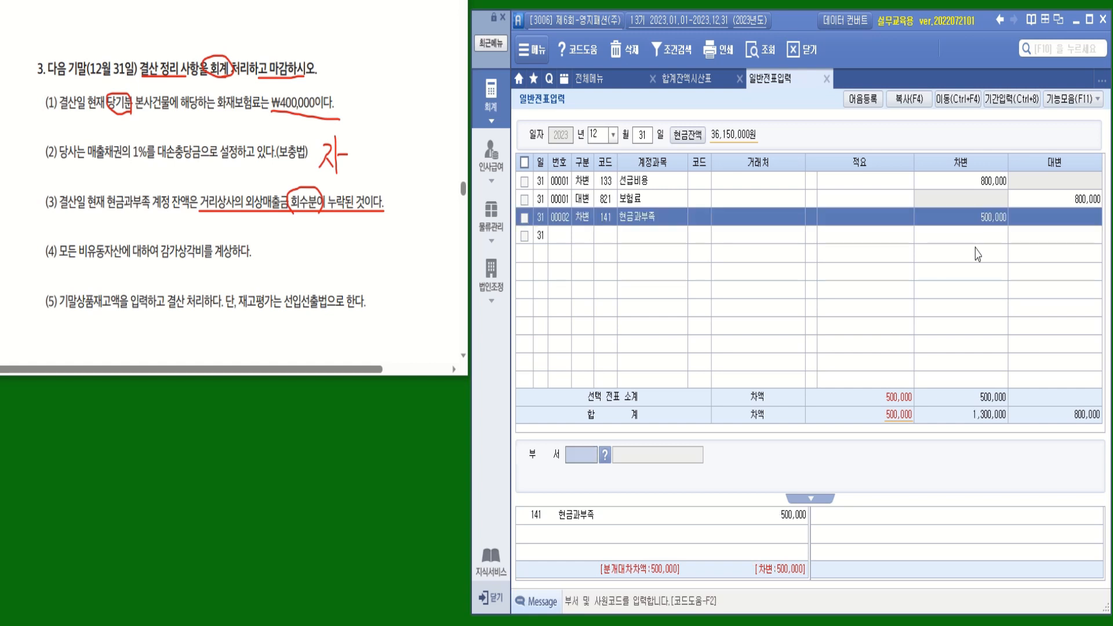
Step: Add a credit line for account 108 외상매출금 with customer 거리상사 and an amount of 500,000
key(Return)
text(4)
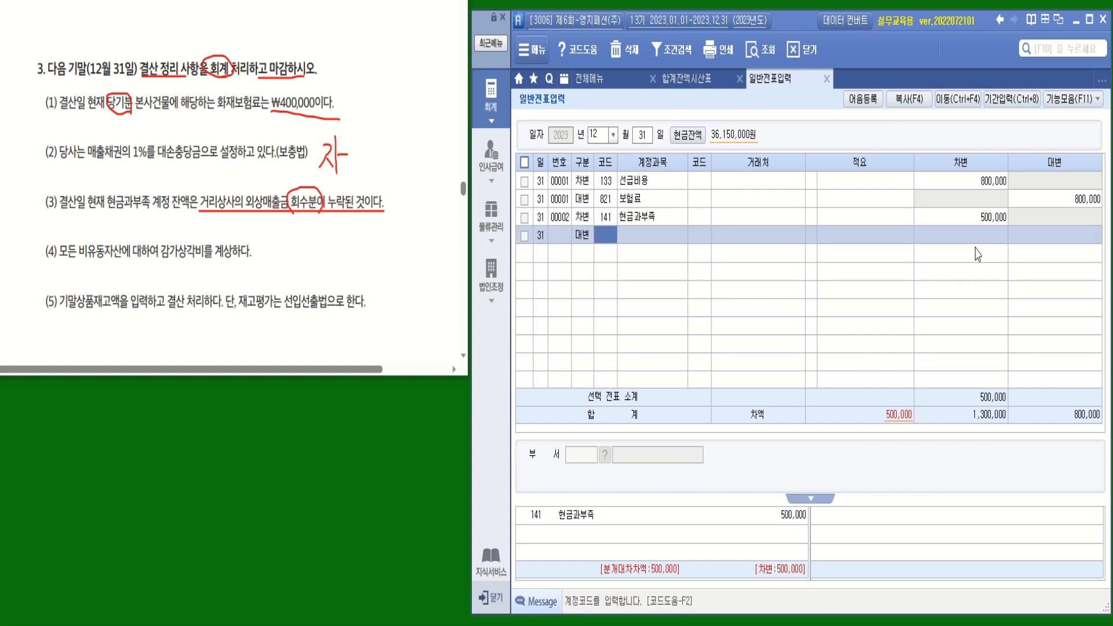
text(108)
key(Return)
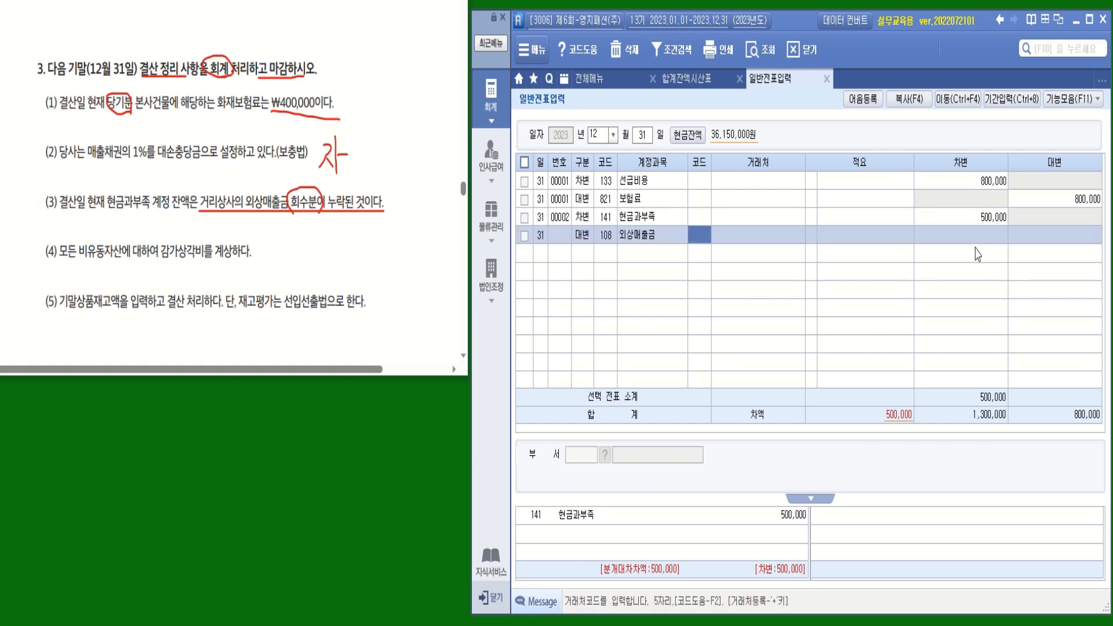
text(ㄱㅓㄹㅣ)
key(Return)
key(Return)
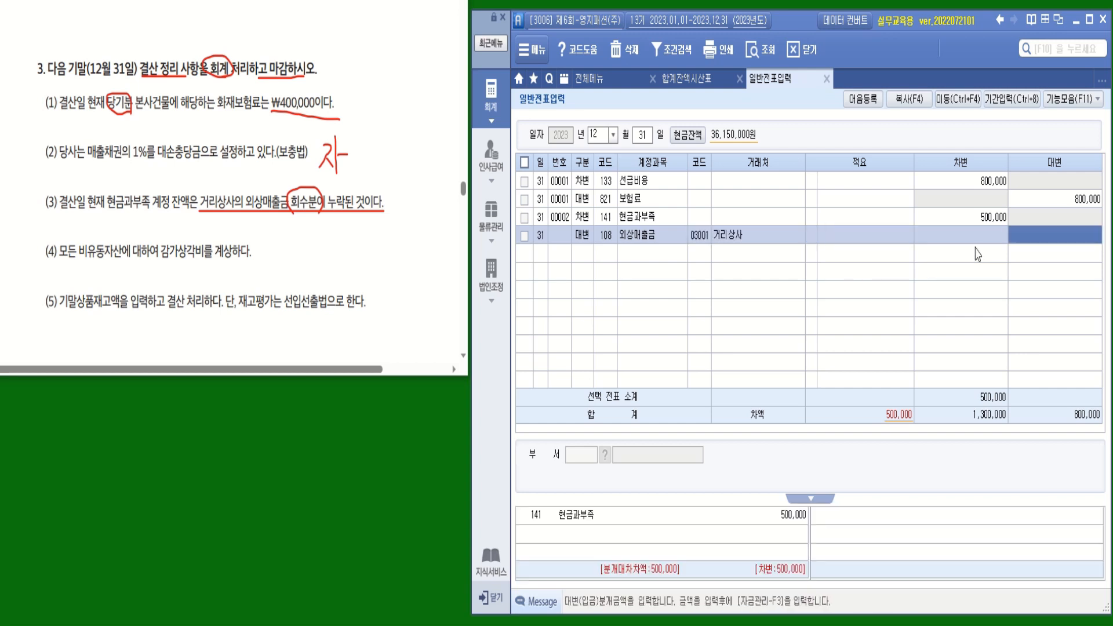
text(500000)
key(Return)
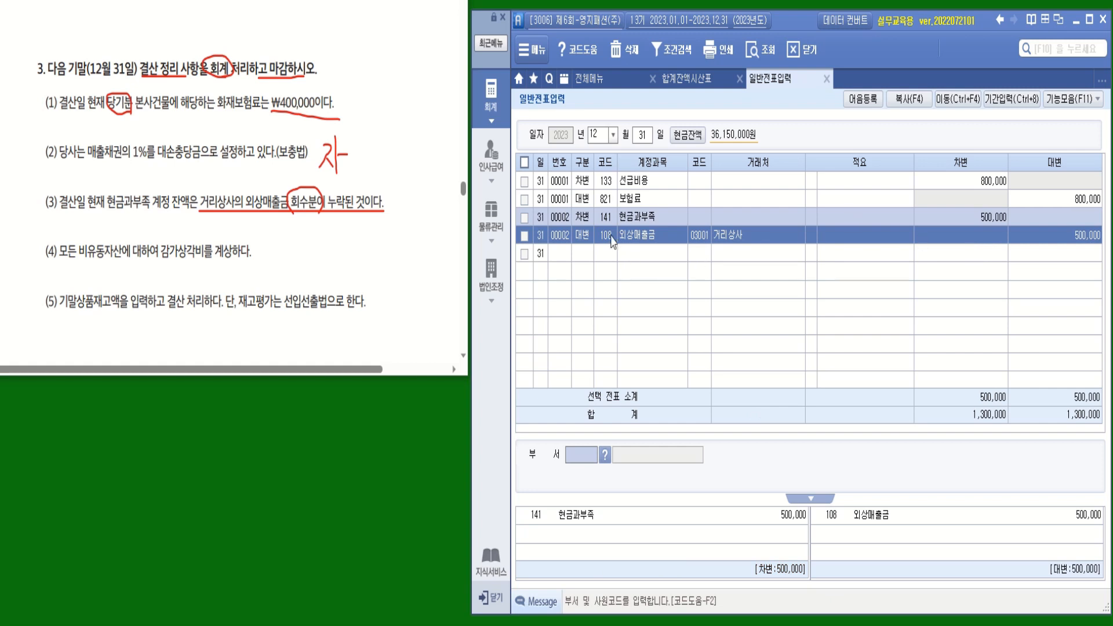
click(609, 251)
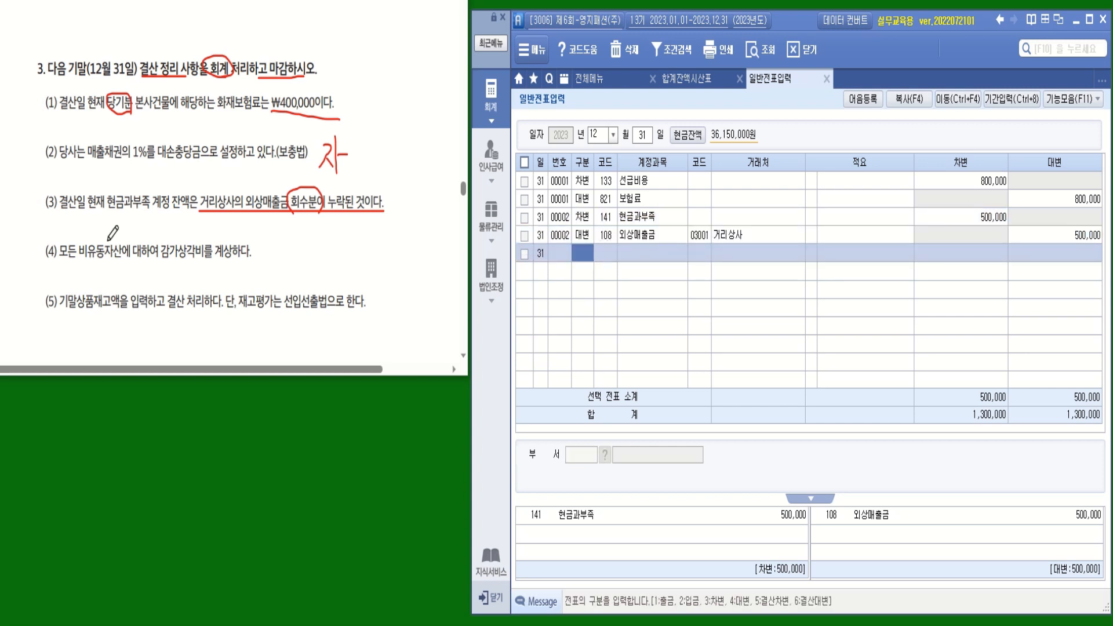
Step: Strike through the numbers of items (1) and (3) on the problem sheet
drag(60, 93, 44, 111)
drag(54, 184, 45, 207)
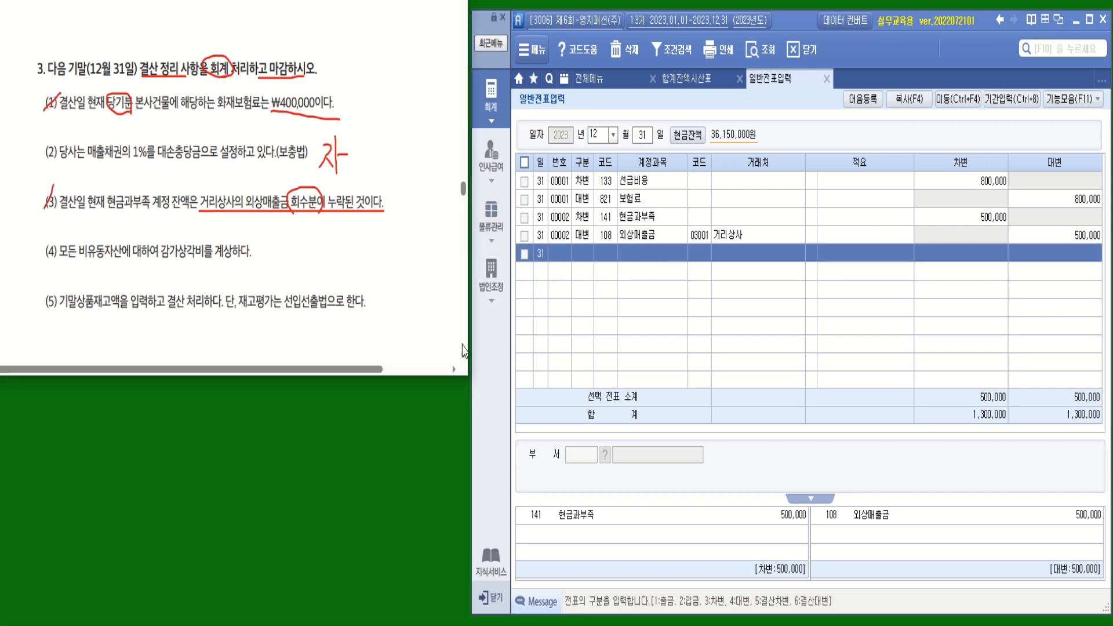
Step: Open 결산자료입력 for months 01 to 12 and accept the 매출원가 및 경비선택 dialog without entering any cost codes
click(592, 86)
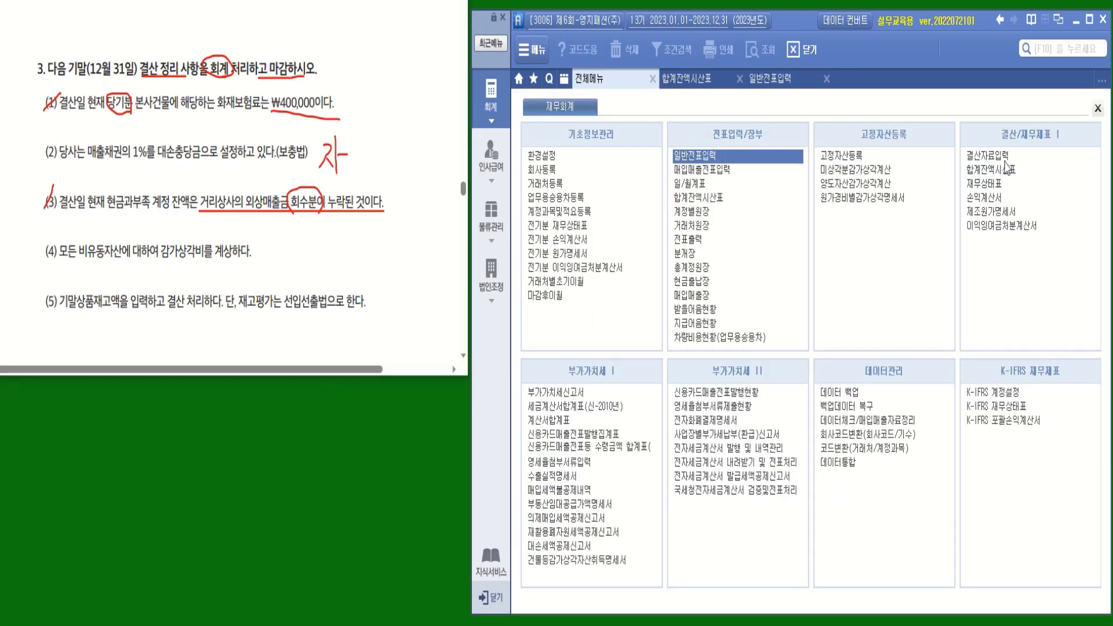
click(1002, 153)
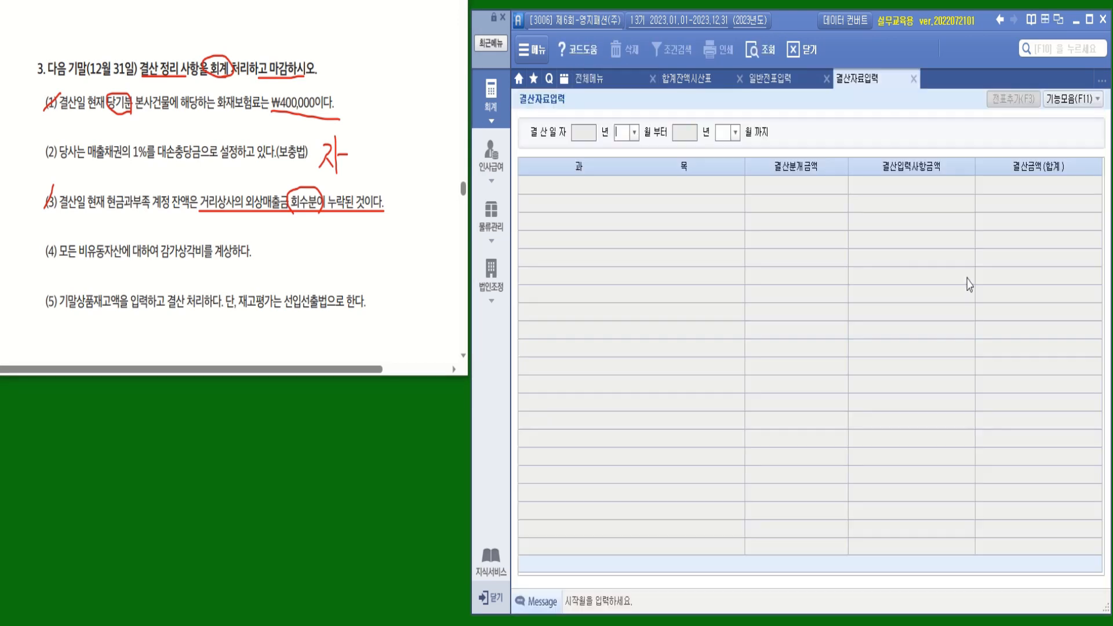
click(635, 133)
click(631, 150)
click(735, 132)
click(725, 283)
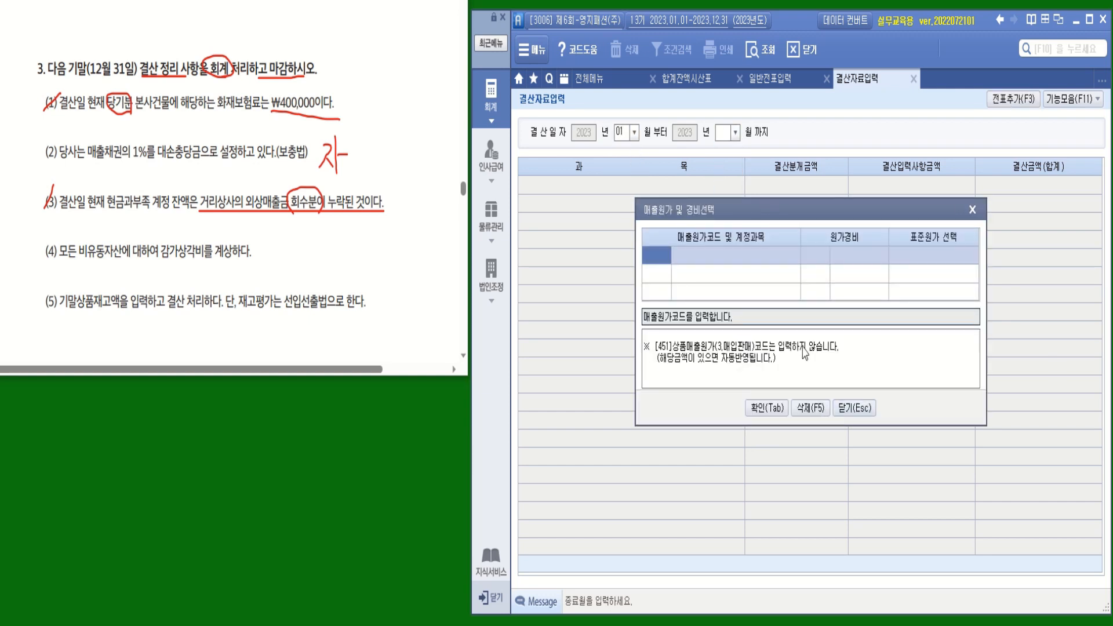
click(766, 408)
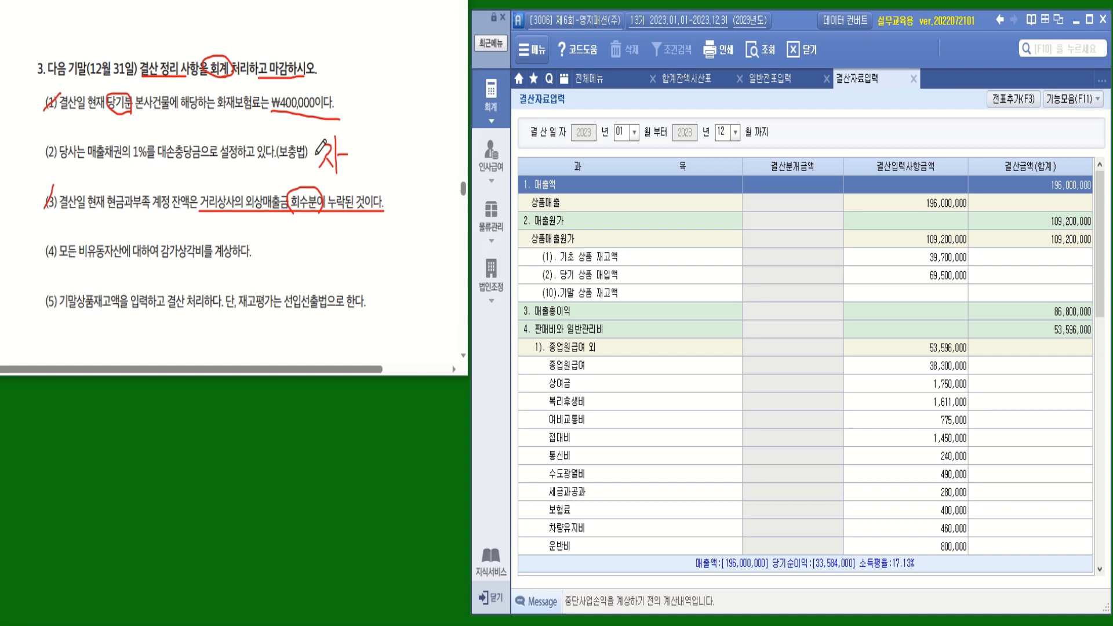
Step: Underline 매출채권 in item (2) of the problem sheet and refresh the trial balance (합계잔액시산표)
drag(94, 162, 121, 162)
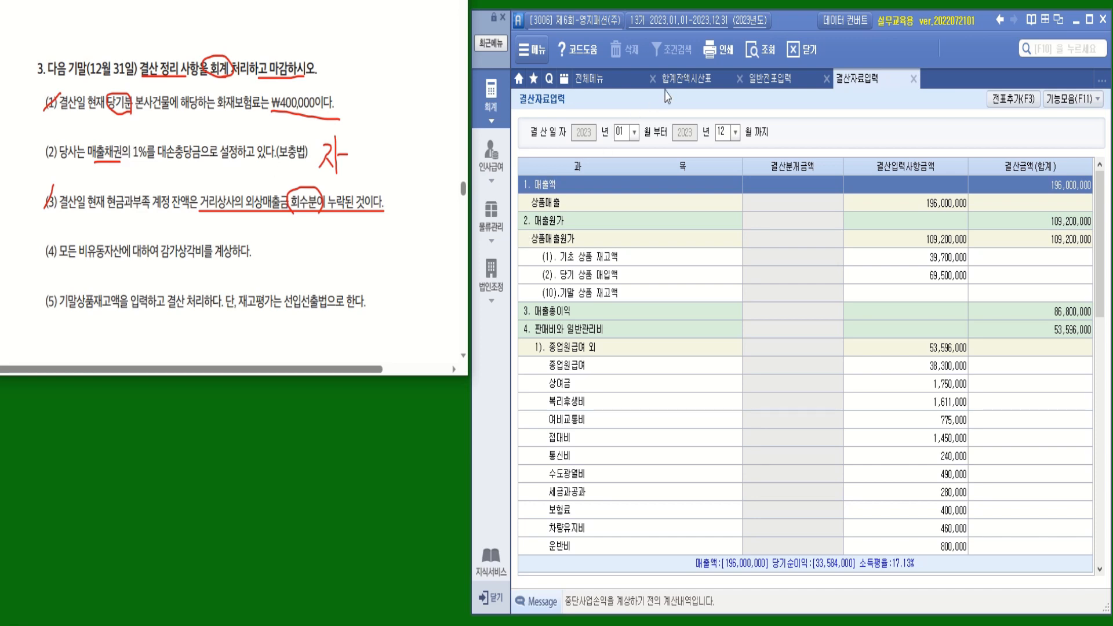
click(685, 82)
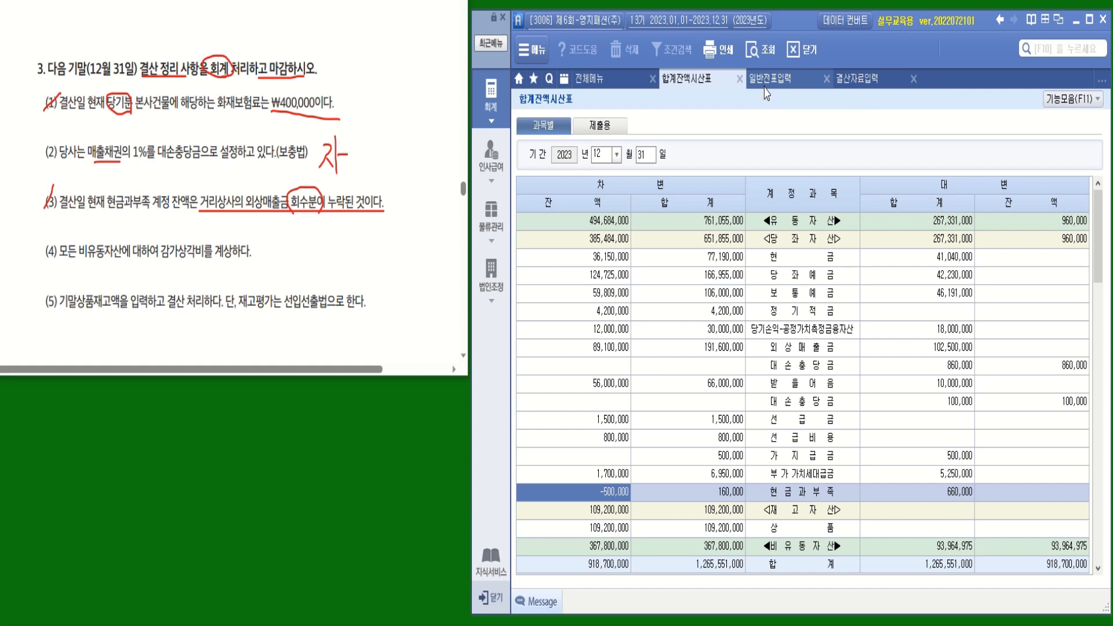
click(754, 49)
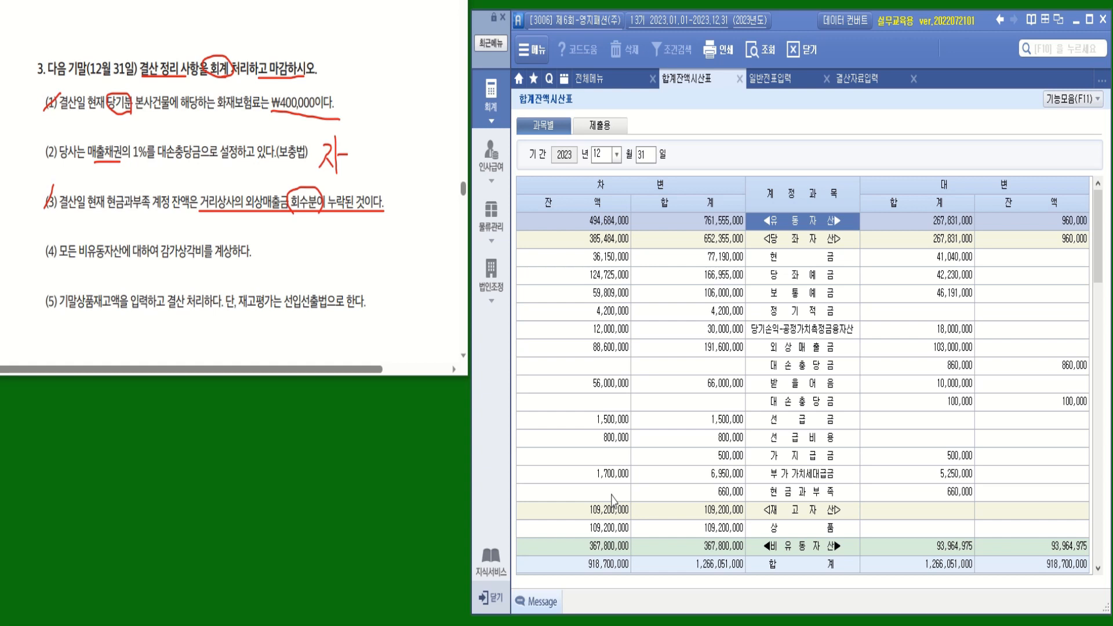
Step: Load the 외상매출금 debit balance into the calculator and multiply it by 0.01
right_click(602, 347)
click(635, 400)
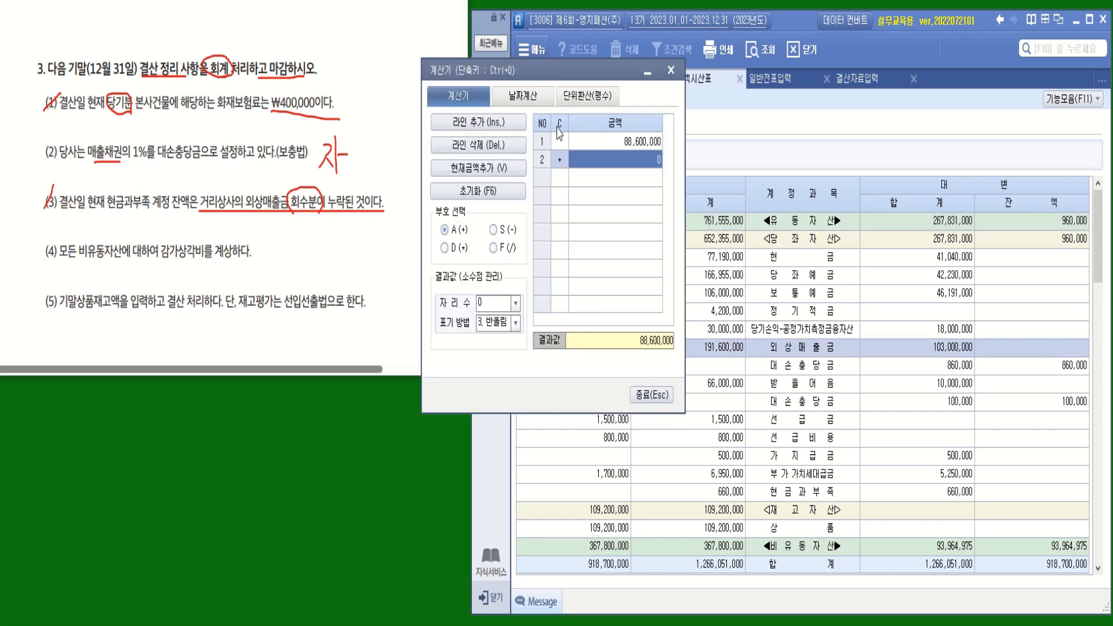
drag(565, 70, 448, 176)
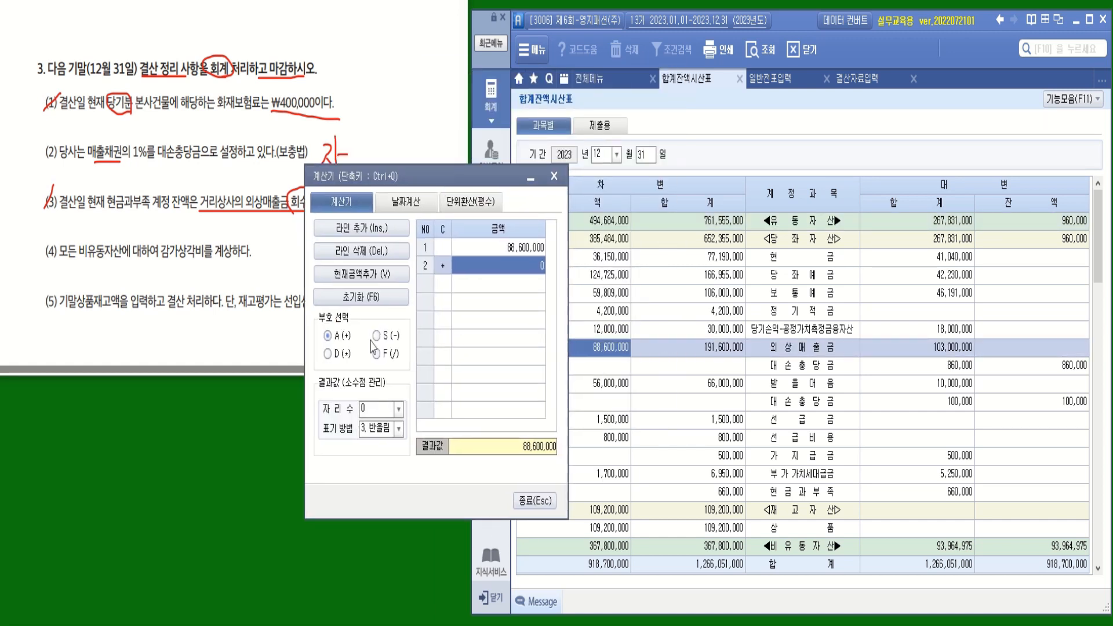
click(347, 354)
text(0.01)
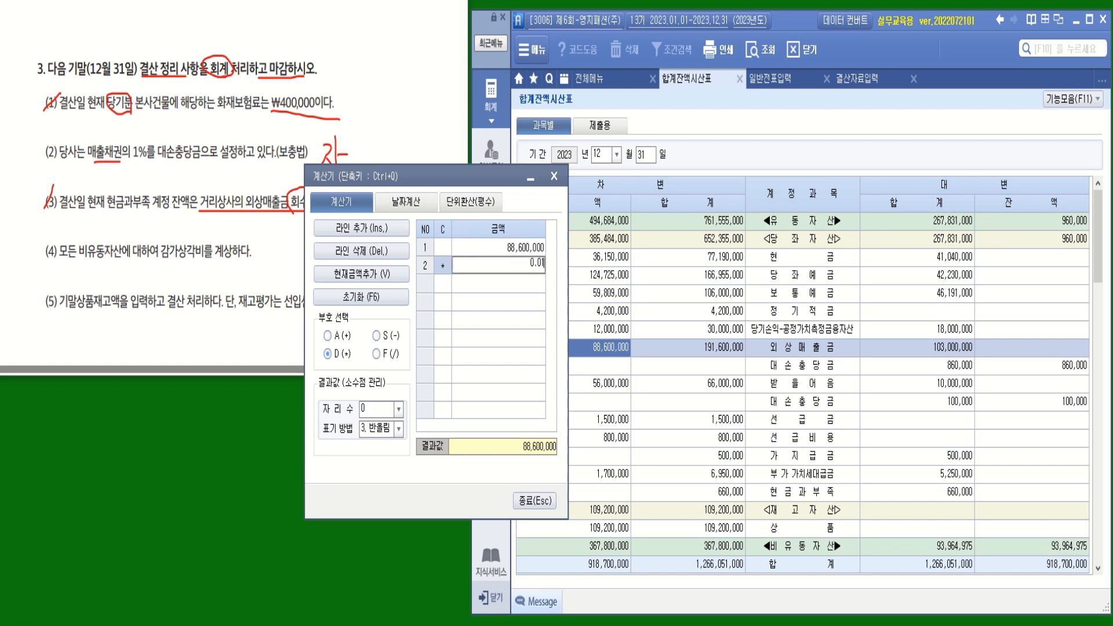
key(Return)
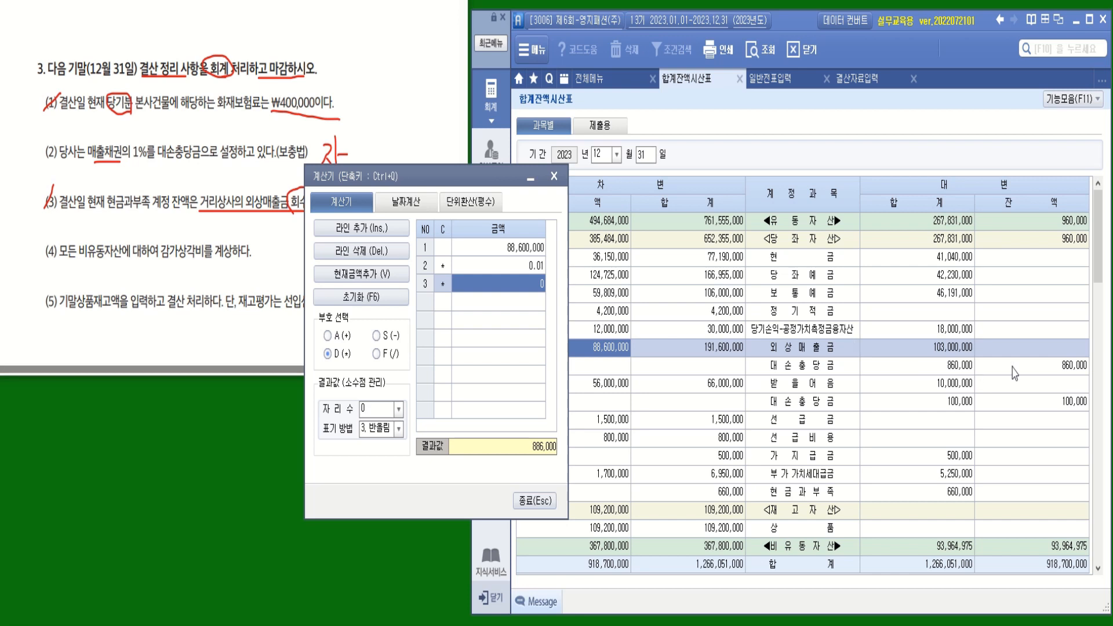
Step: Subtract the 대손충당금 balance of 외상매출금, 860,000, from the calculator result
click(1070, 367)
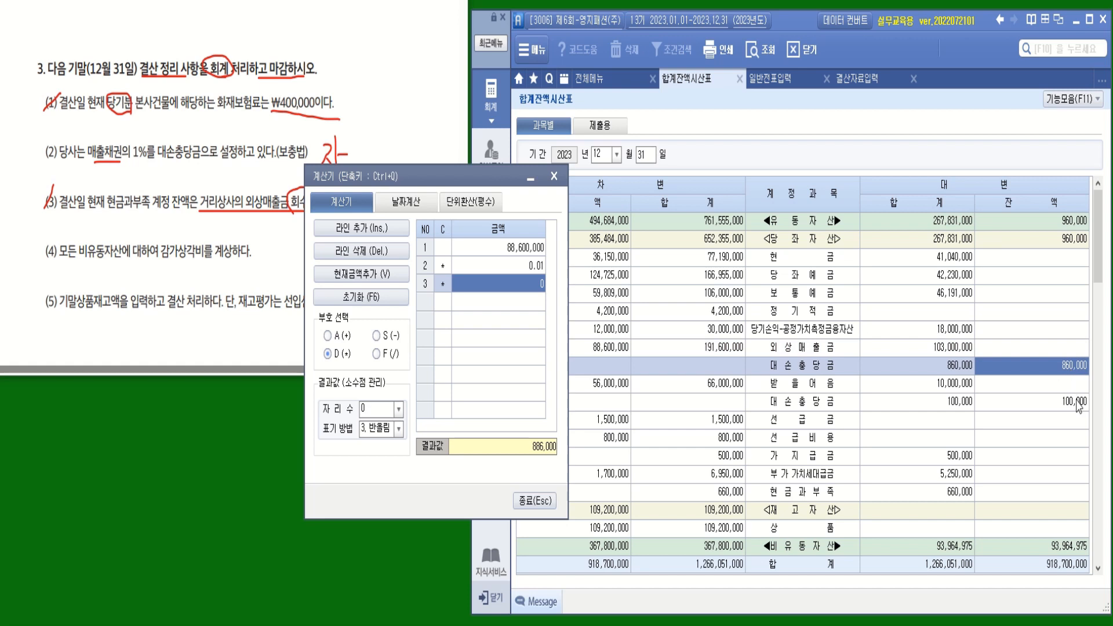
click(384, 339)
text(8600000)
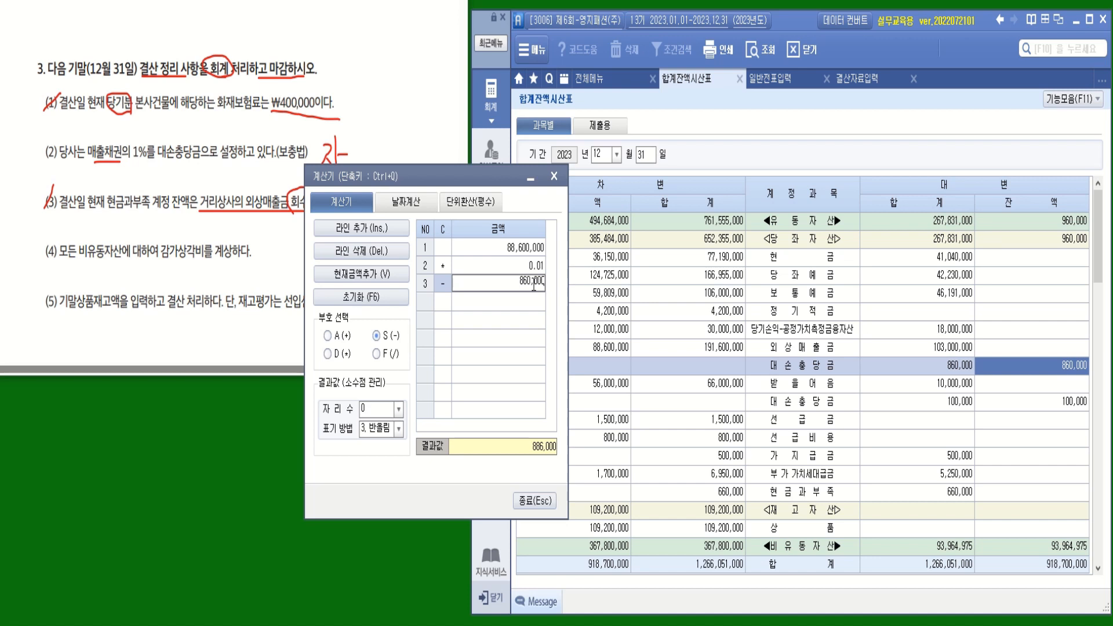
key(Return)
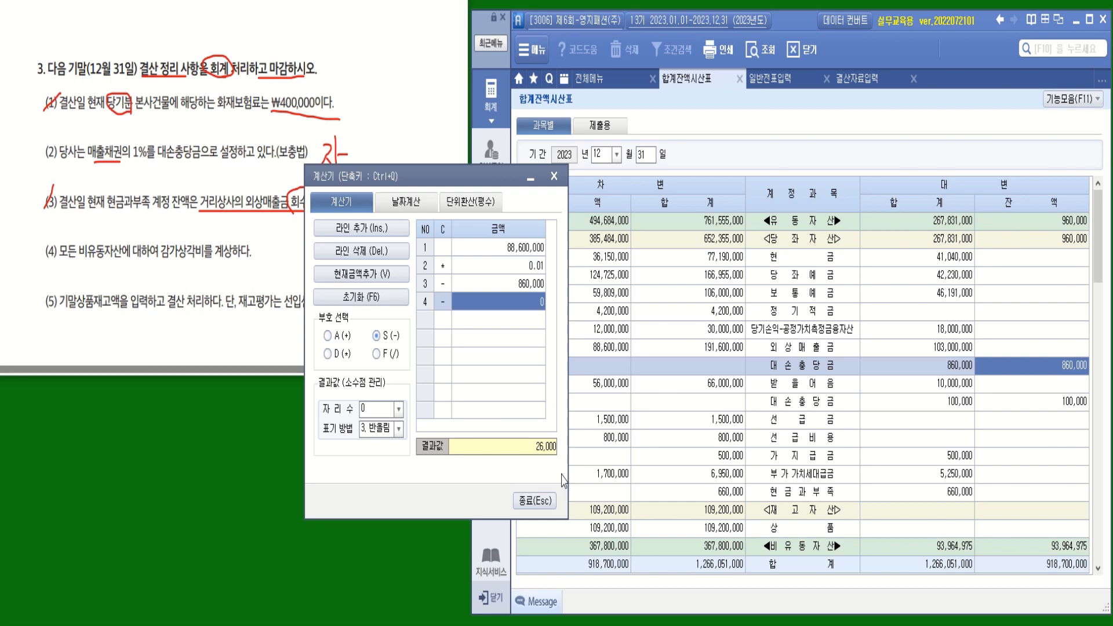
Step: In 결산자료입력, enter 26,000 for 외상매출금 under 5). 대손상각 and close the calculator
click(858, 80)
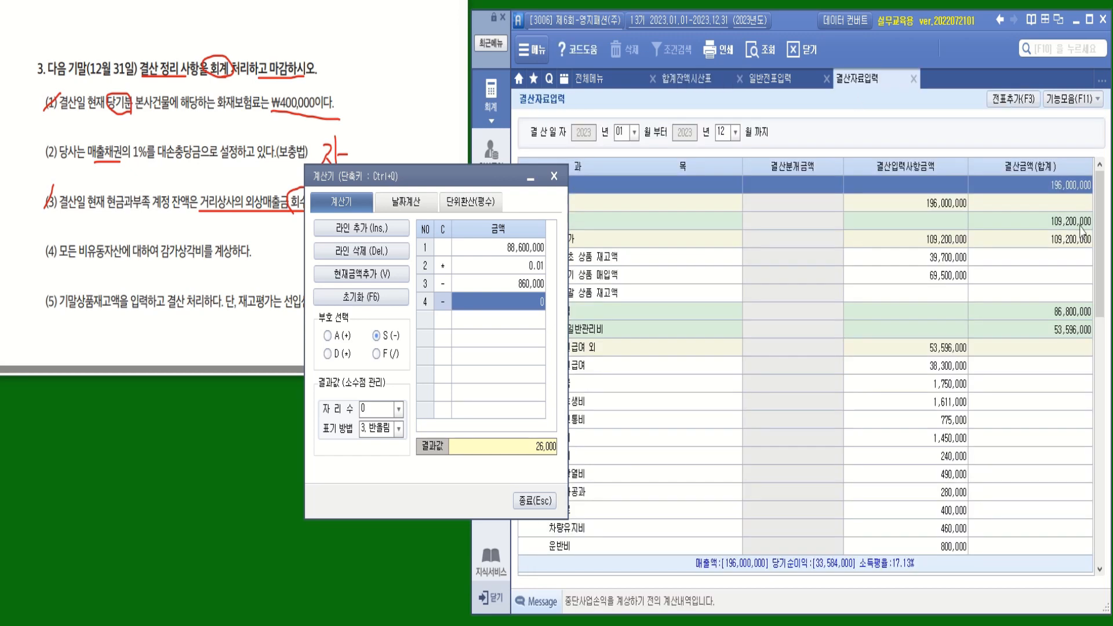
drag(456, 182, 391, 182)
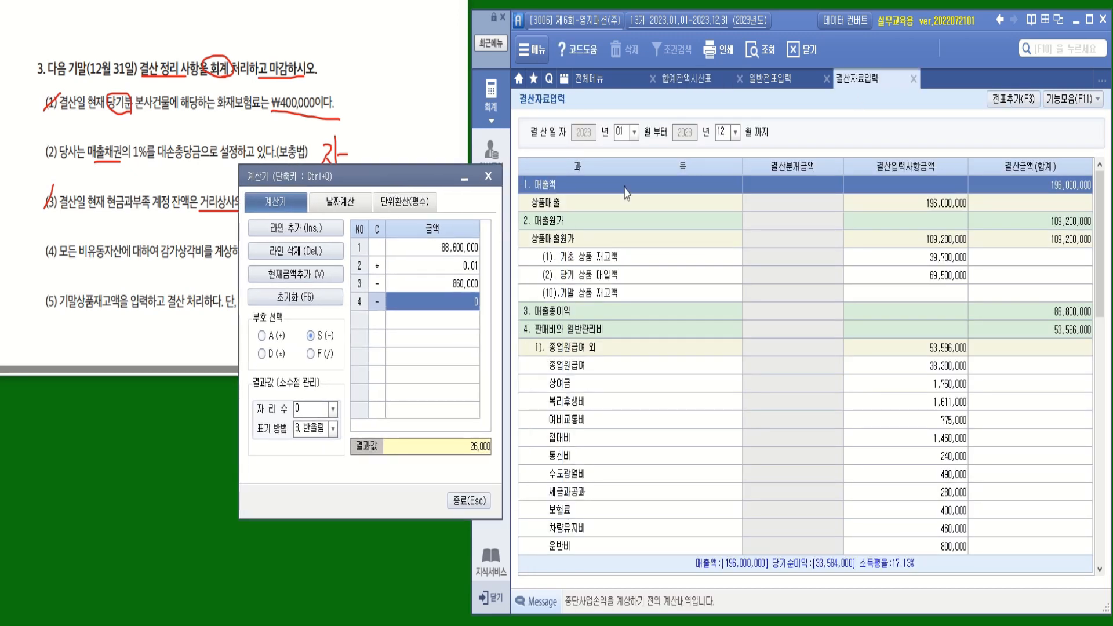
scroll(1039, 399, down, 7)
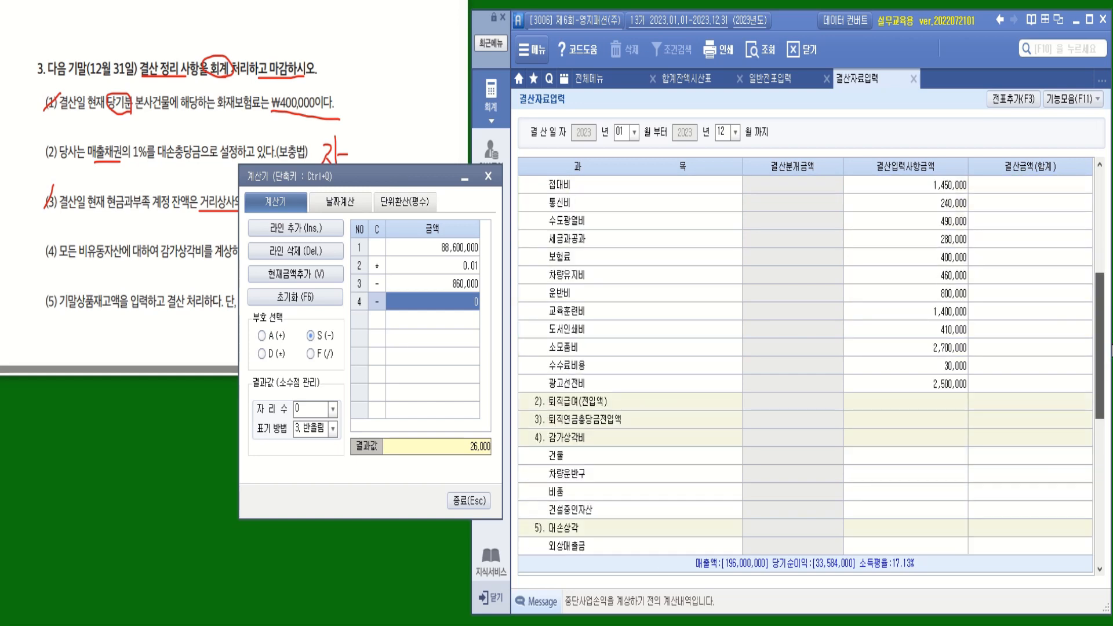
click(565, 420)
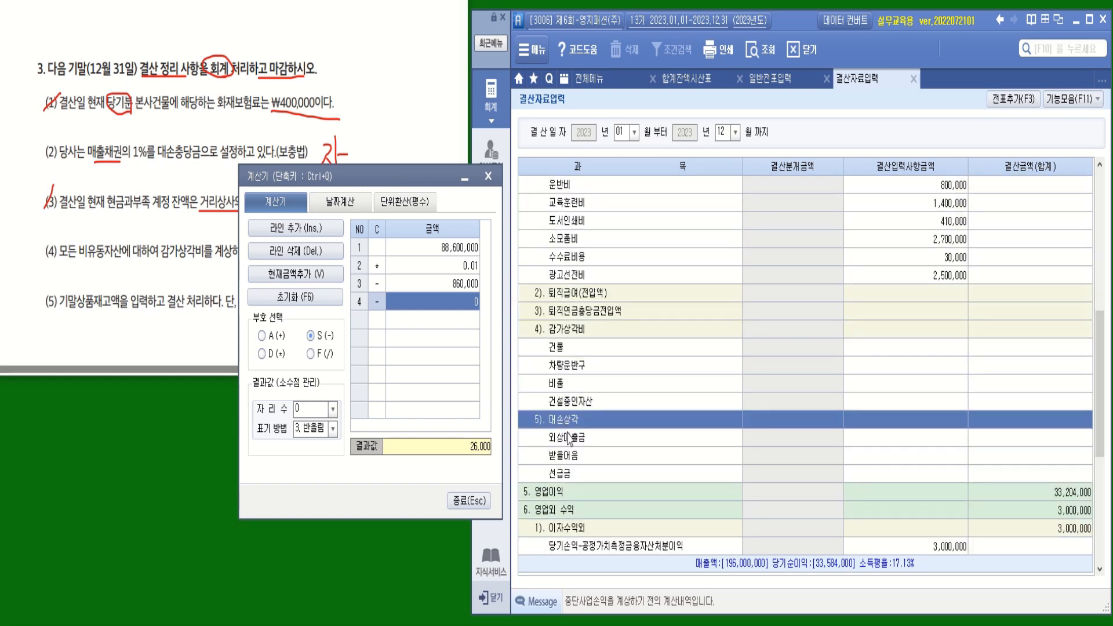
click(948, 441)
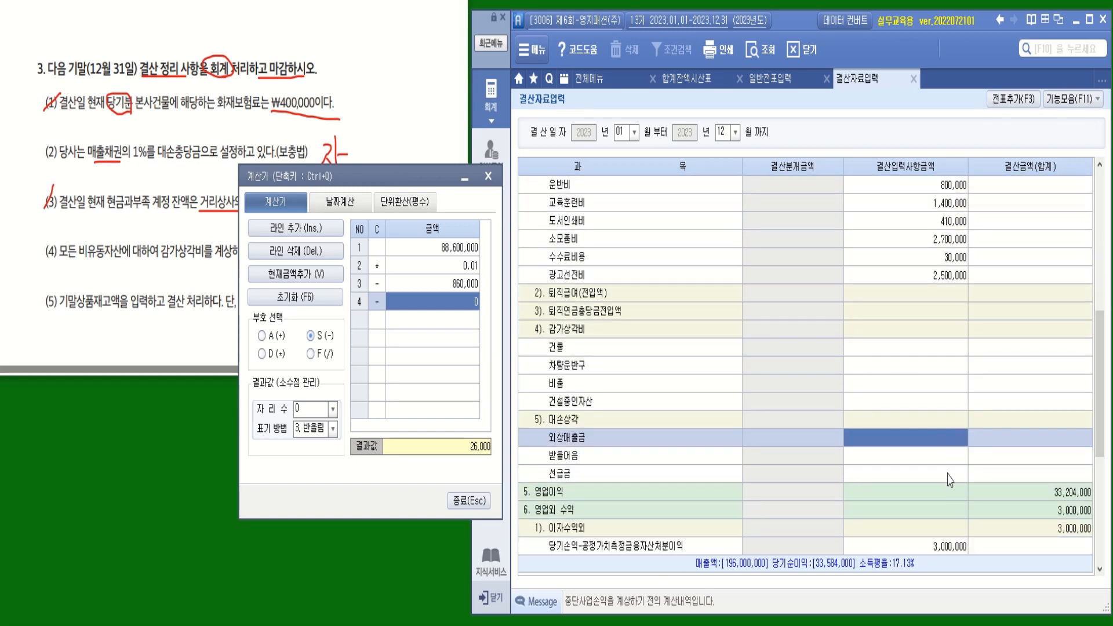
text(260000)
key(Return)
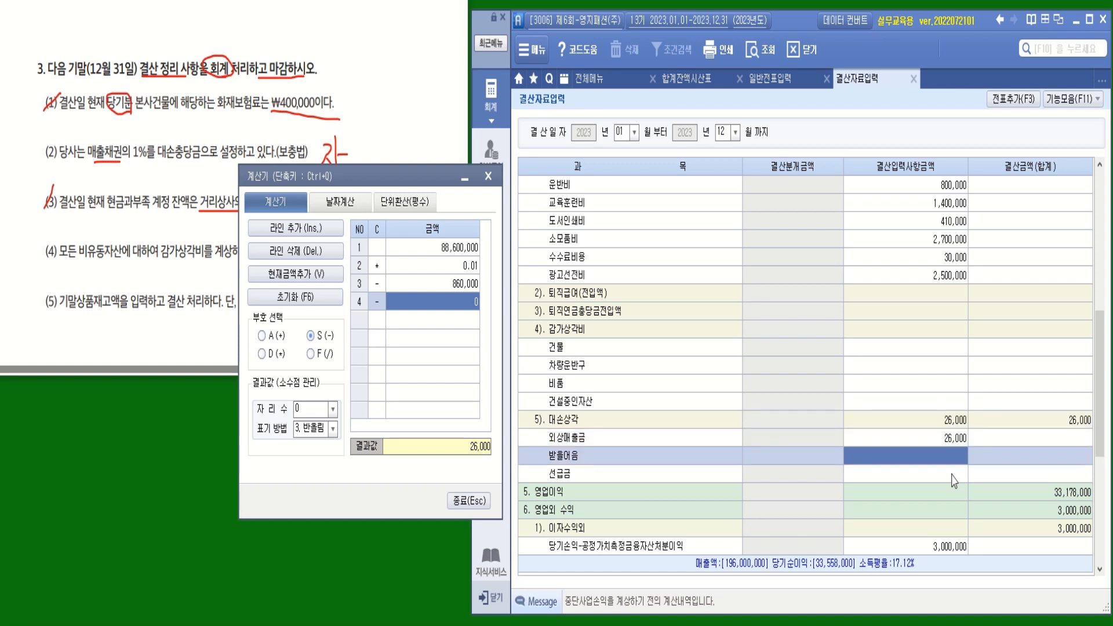
click(469, 500)
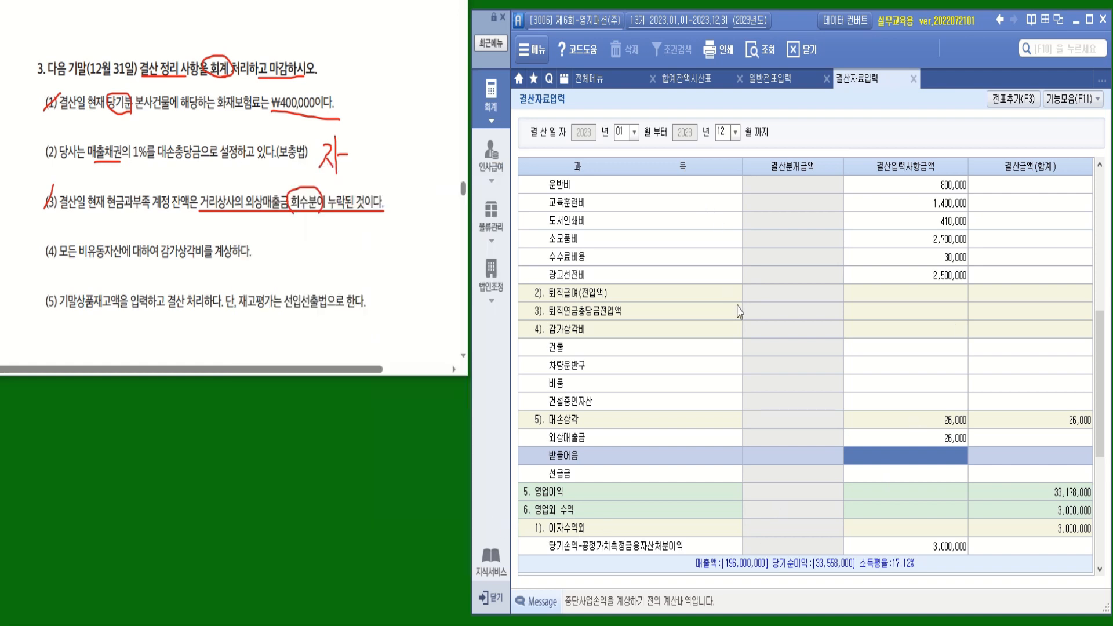
Step: Load the 받을어음 debit balance from the trial balance into the calculator and multiply it by 0.01
click(697, 85)
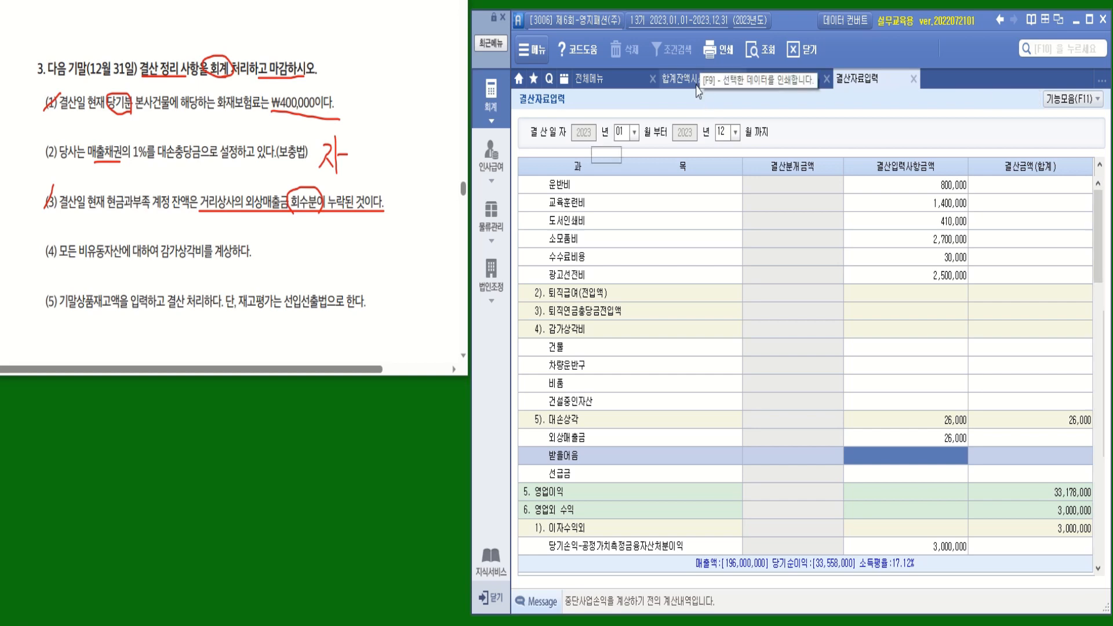
click(613, 390)
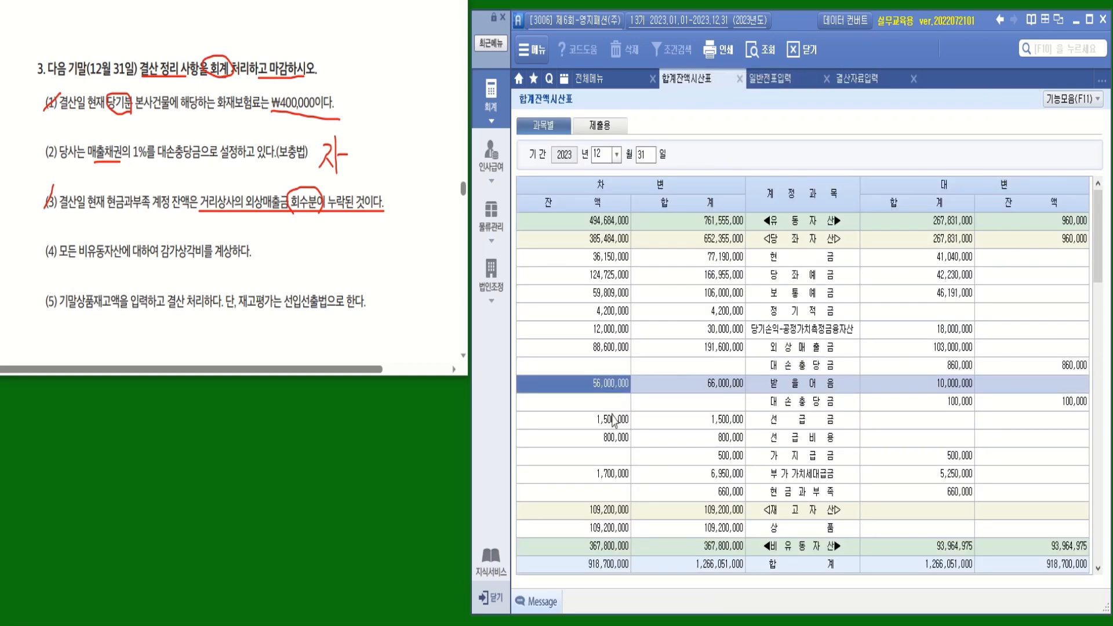
right_click(612, 387)
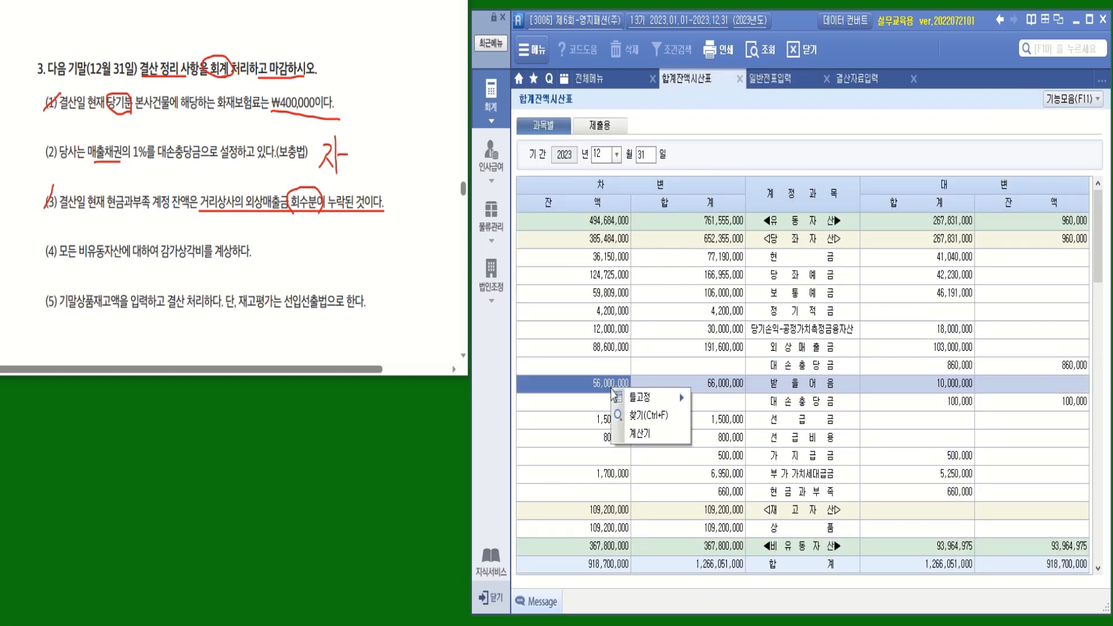
click(640, 435)
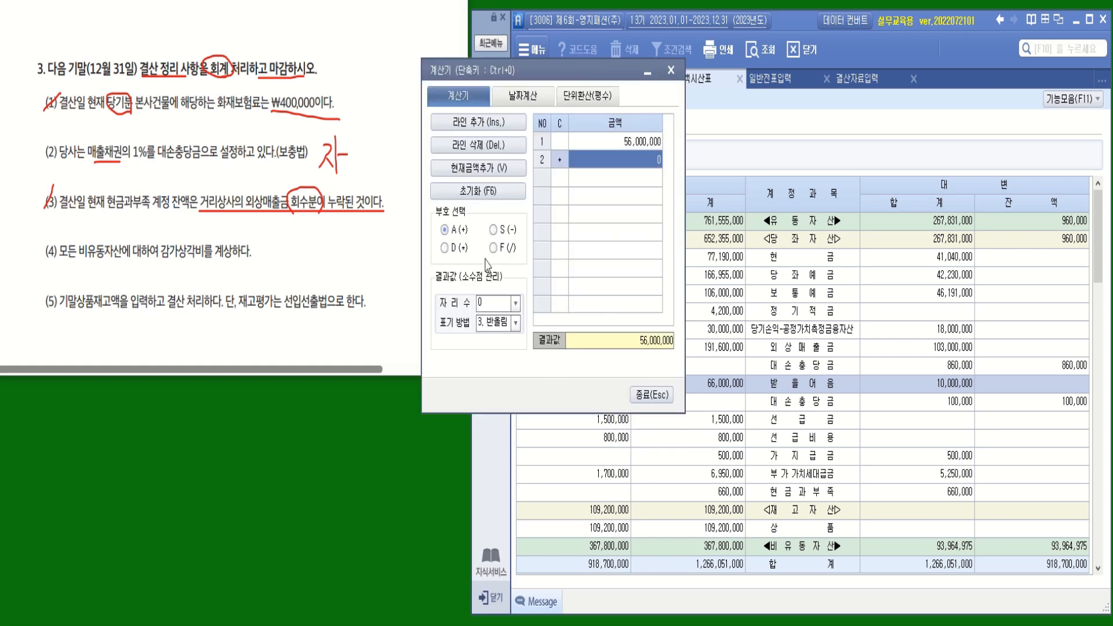
click(462, 249)
click(635, 158)
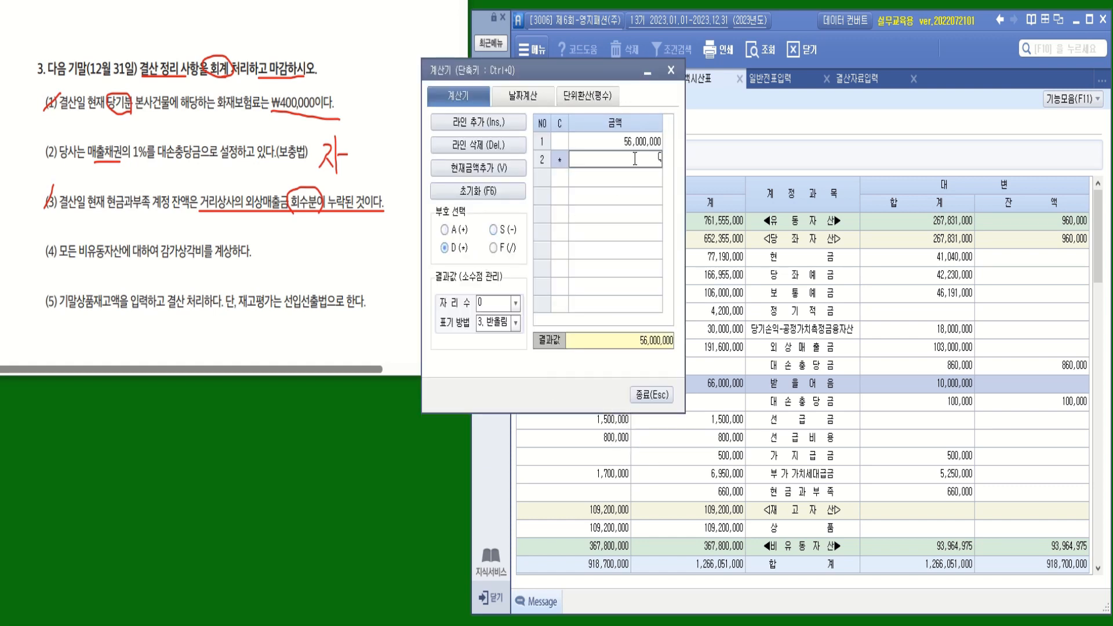
text(0.01)
key(Return)
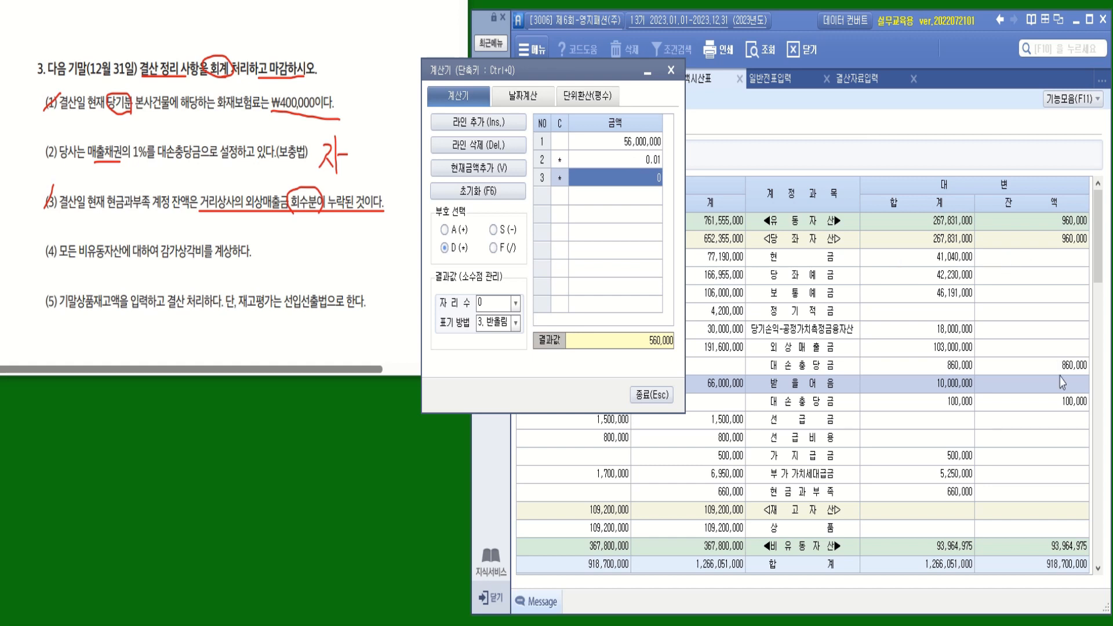
Step: Subtract the 대손충당금 balance of 받을어음, 100,000, from the calculator result
click(1079, 403)
click(520, 234)
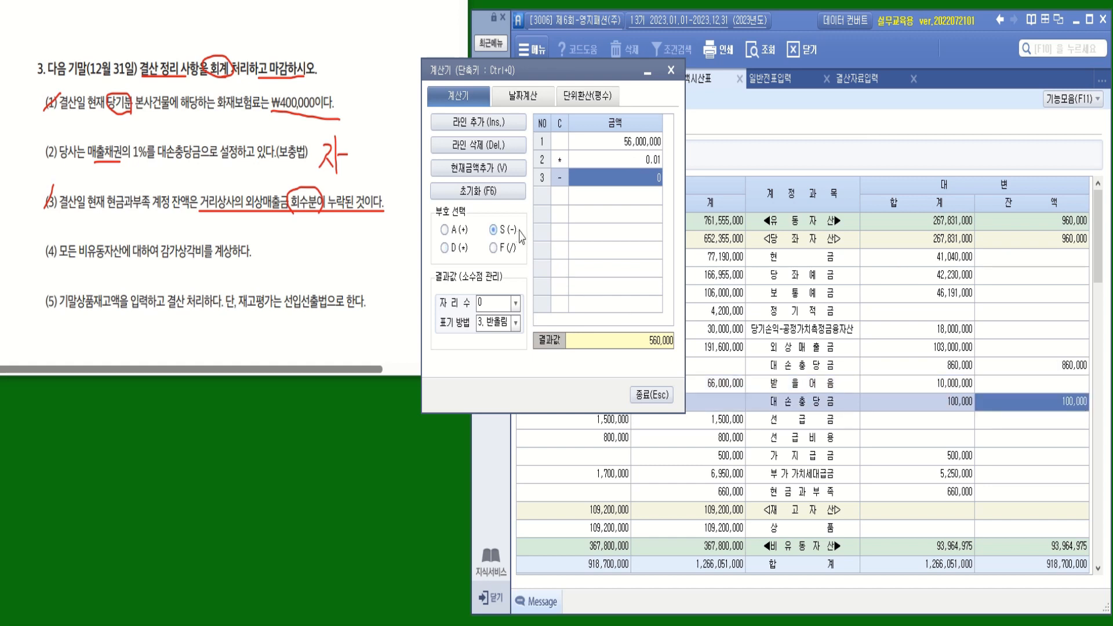
text(100000)
key(Return)
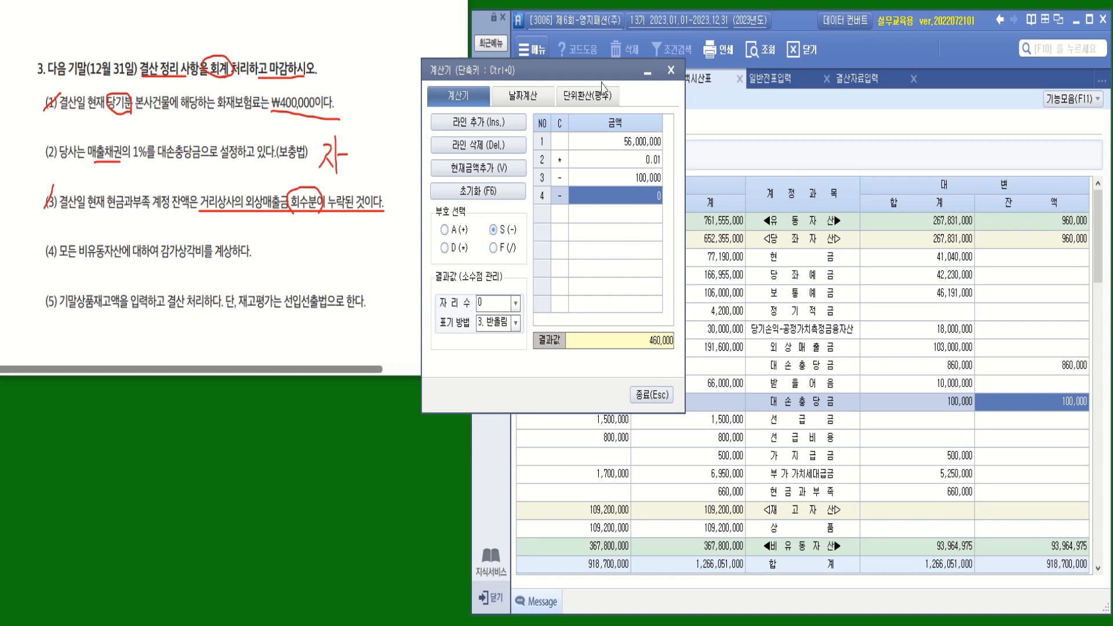
Step: In 결산자료입력, enter 460,000 for 받을어음 under 5). 대손상각 and close the calculator
drag(604, 77, 430, 172)
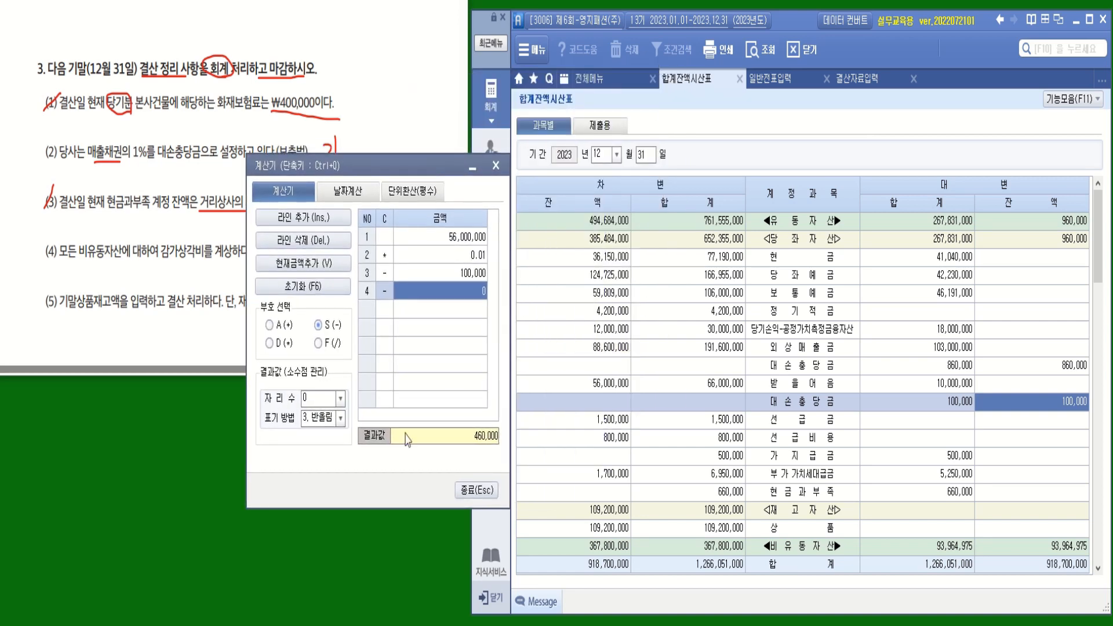
click(843, 79)
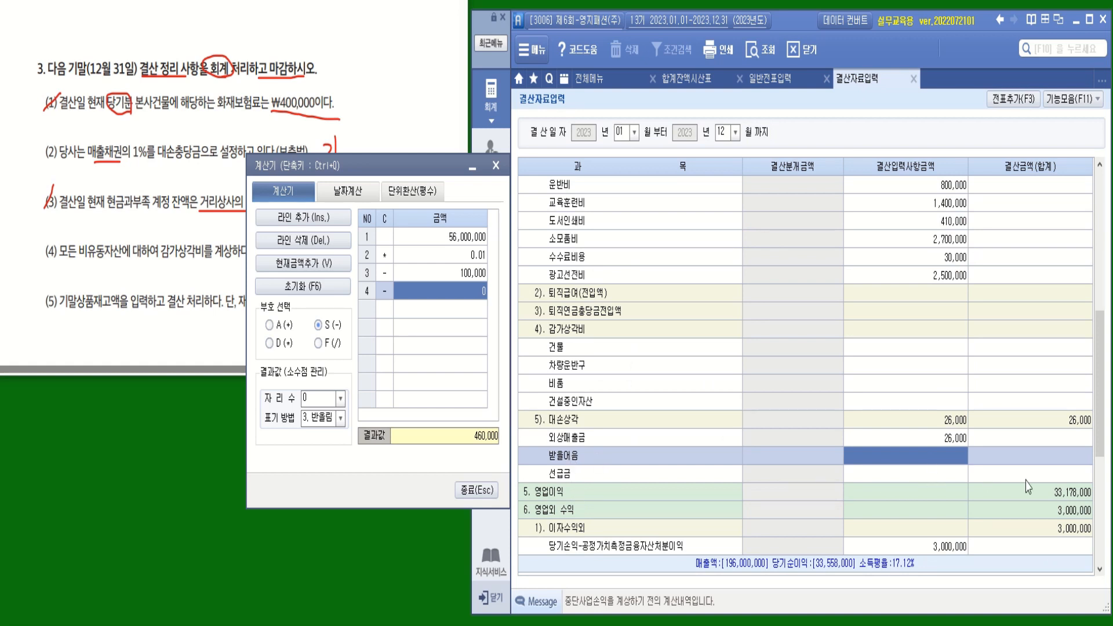
text(460000)
key(Return)
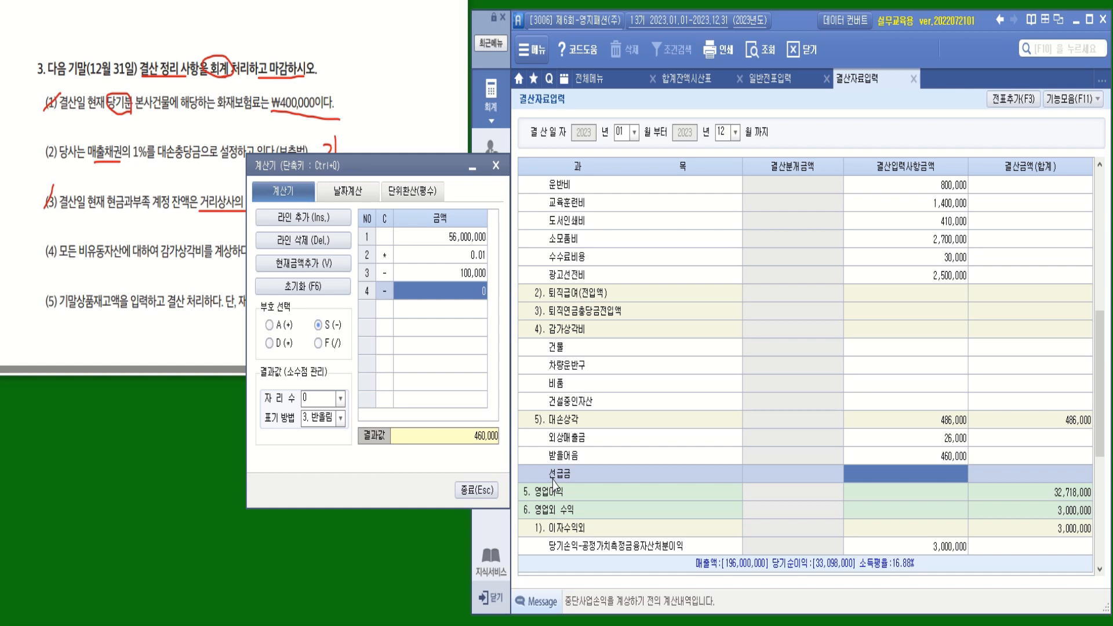
click(474, 490)
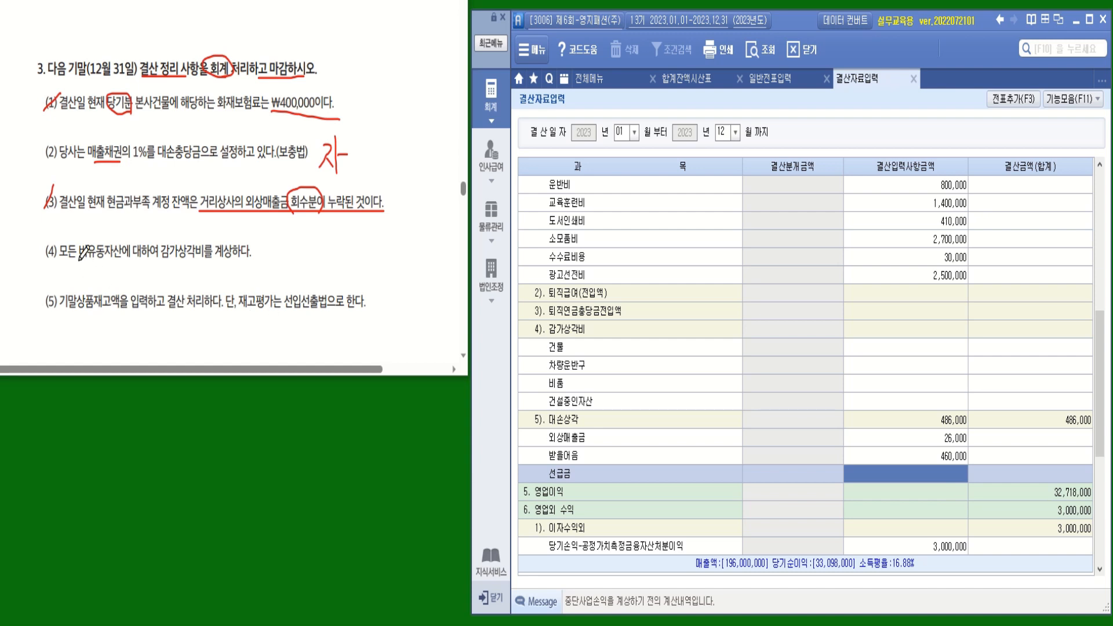
Step: Mark 모든 and 감가상각비를 계상 in item (4) of the problem and load the 유형자산총괄 of 원가경비별감가상각명세서
drag(58, 249, 81, 264)
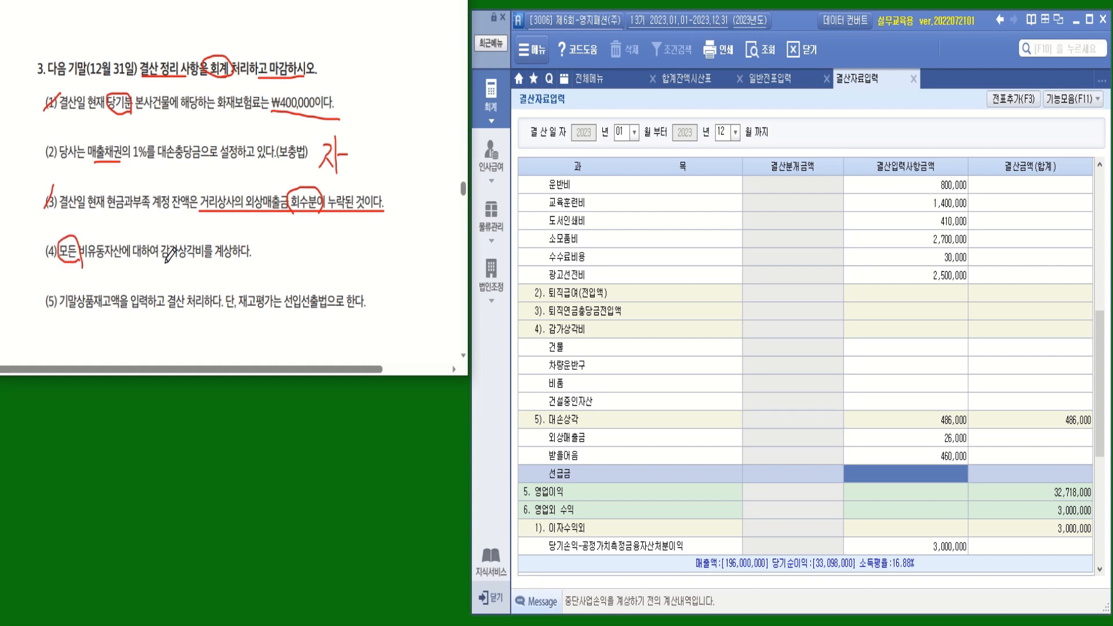
drag(165, 262, 238, 263)
click(589, 80)
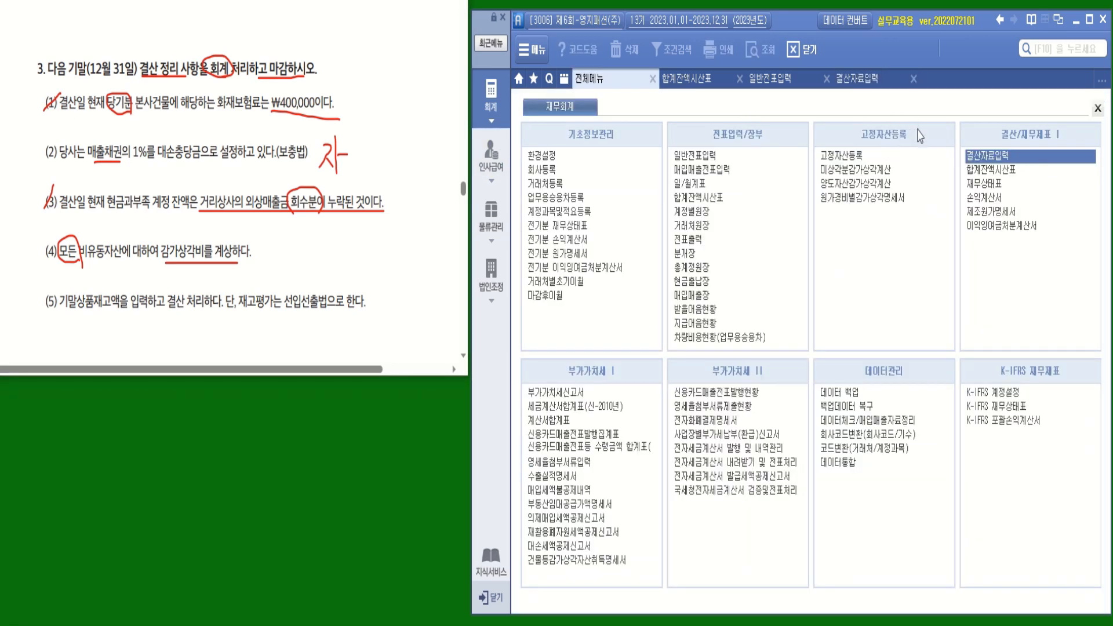
click(879, 200)
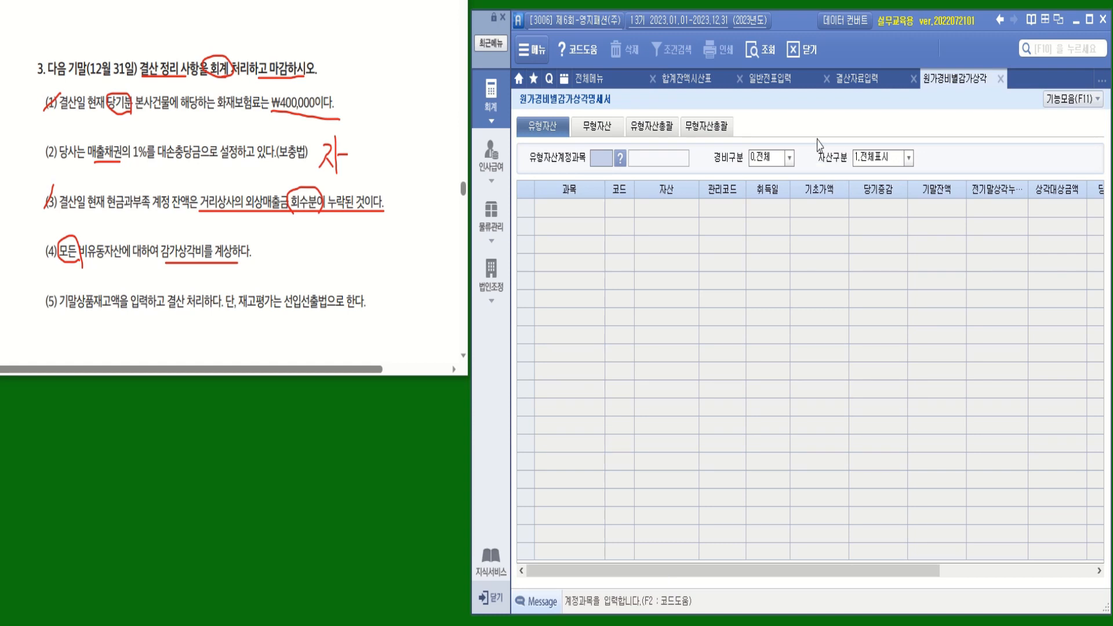
click(665, 126)
click(753, 50)
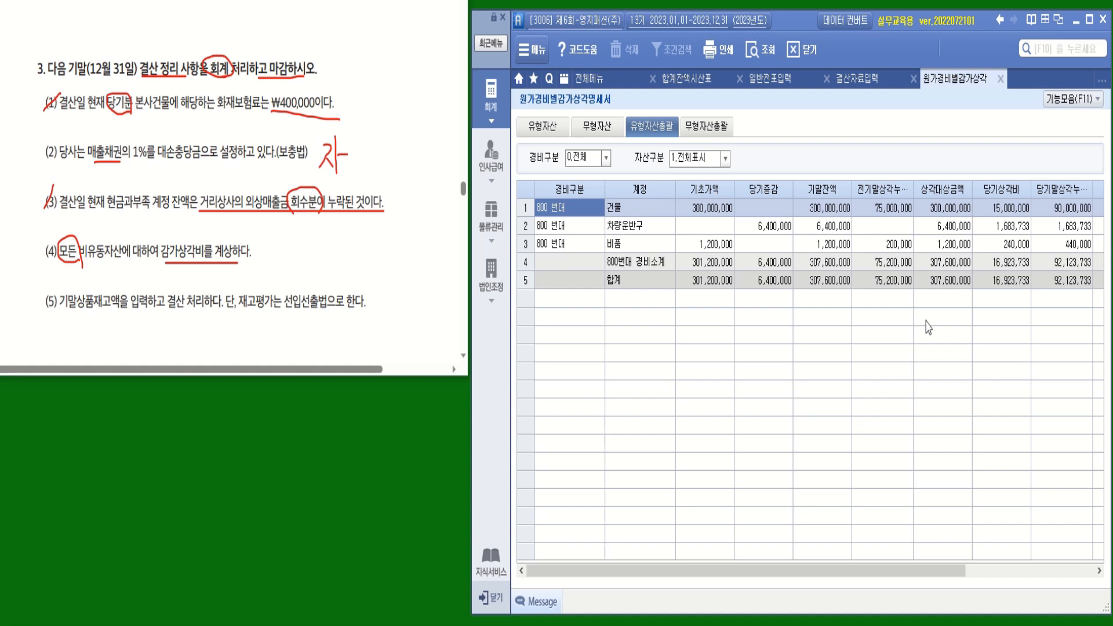
Step: Look up the 당기상각비 of 건물 and enter 15,000,000 for 건물 under 4). 감가상각비 in 결산자료입력
click(1015, 212)
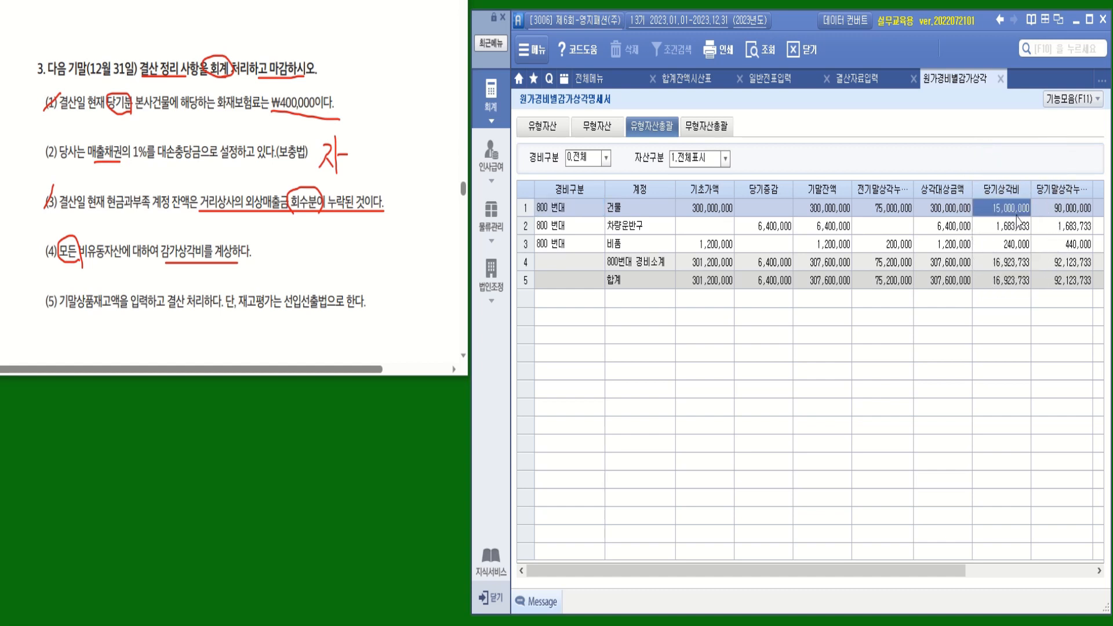
click(863, 83)
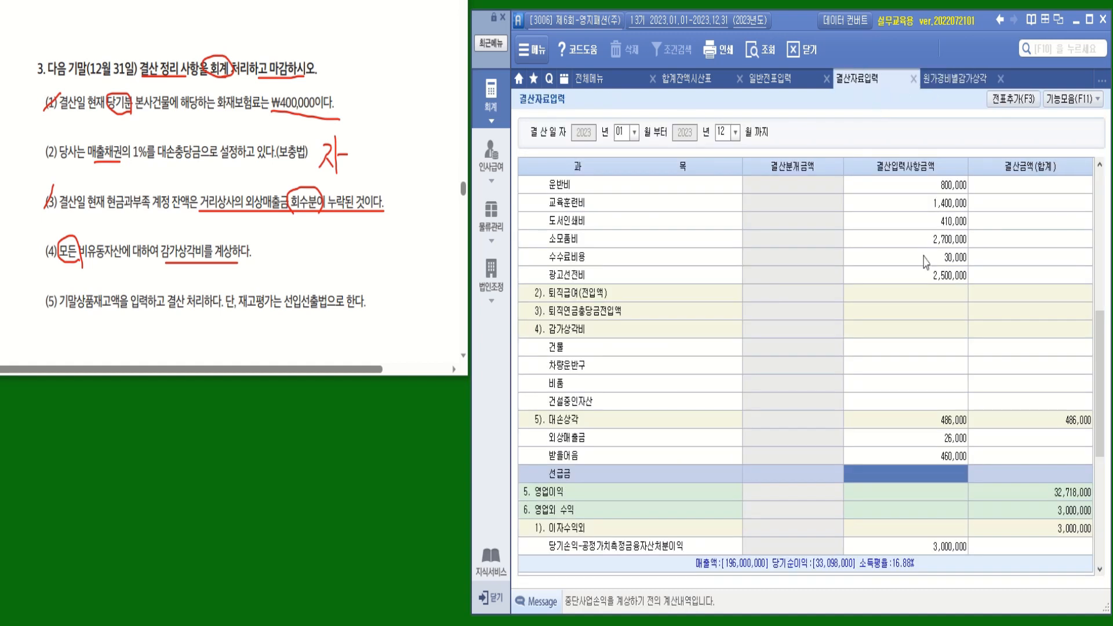
click(949, 350)
text(15,000,000)
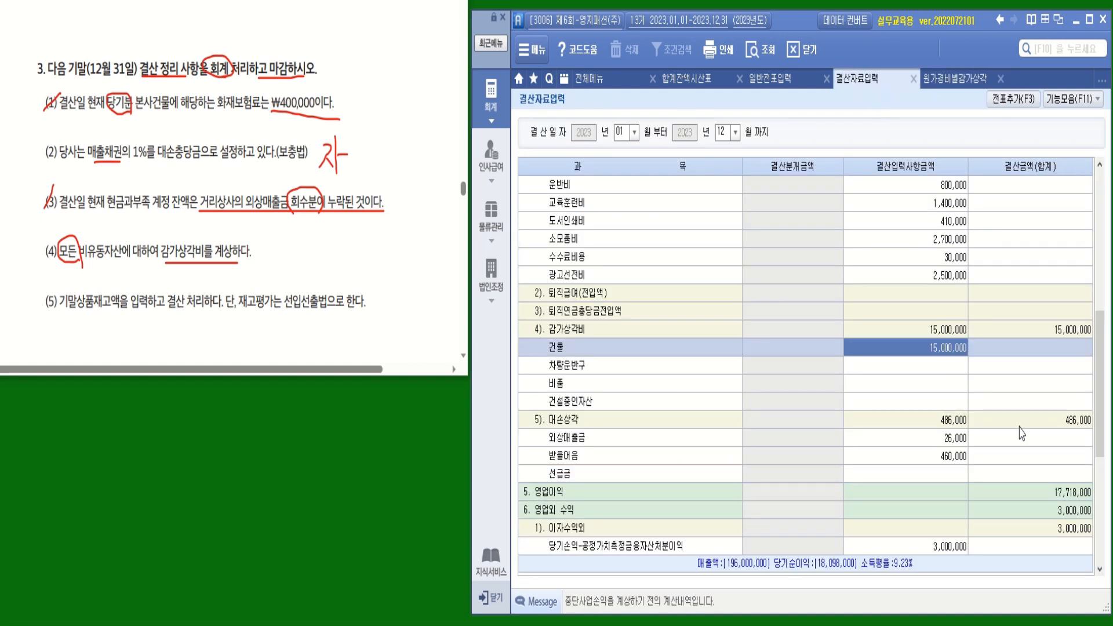
Step: Look up the 당기상각비 of 차량운반구 and enter 1,683,733 for 차량운반구 under 4). 감가상각비 in 결산자료입력
click(961, 81)
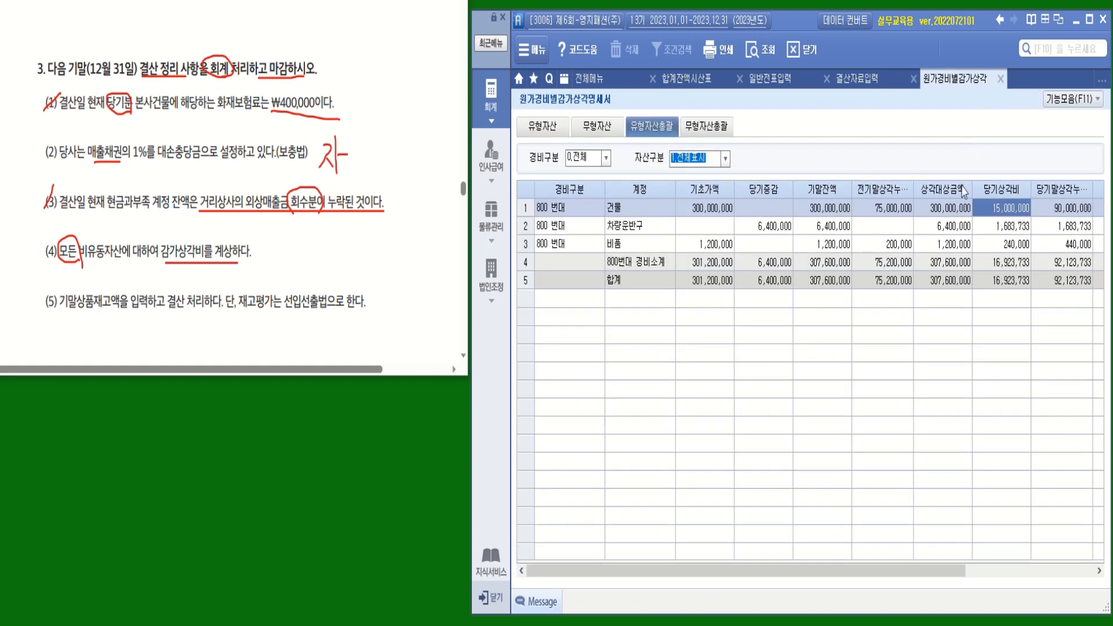
click(1018, 229)
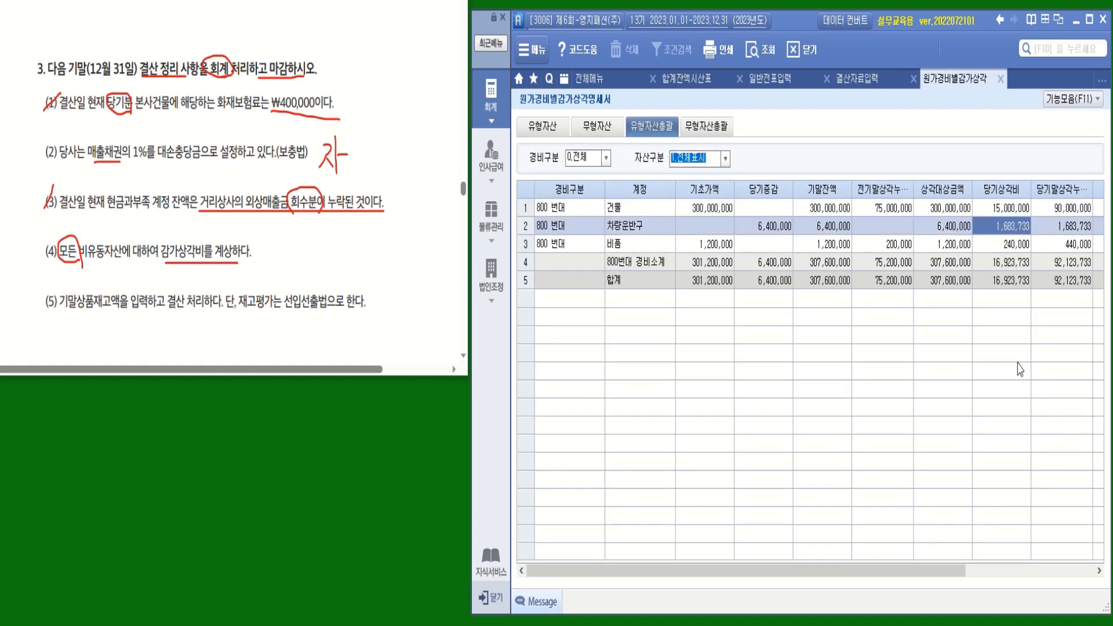
click(857, 78)
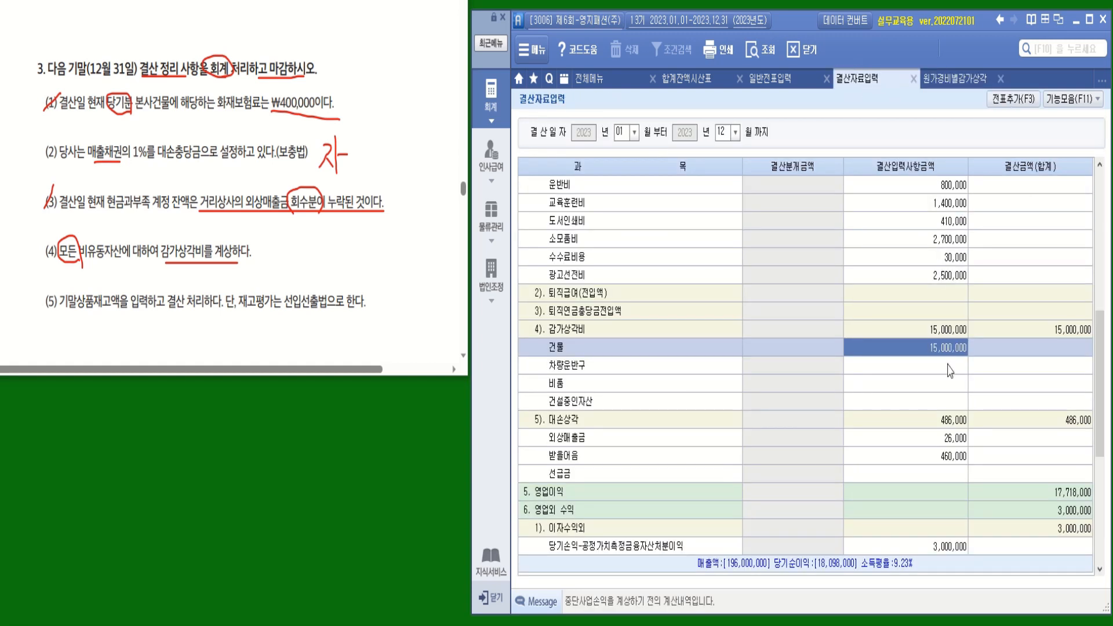
click(949, 366)
text(1,683,733)
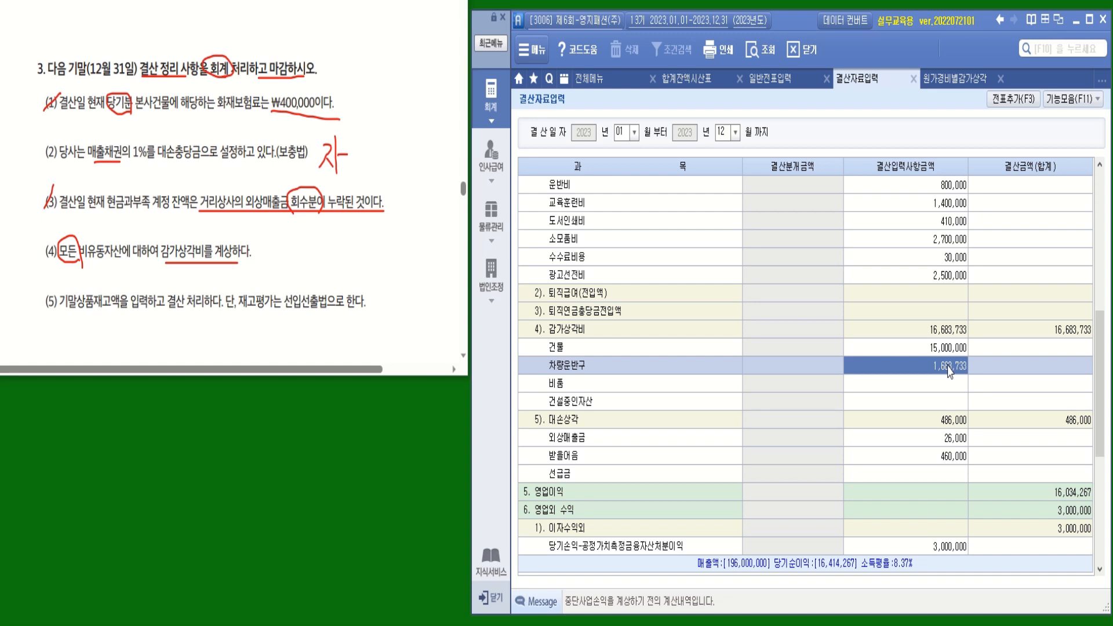
Step: Look up the 당기상각비 of 비품 and enter 240,000 for 비품 under 4). 감가상각비 in 결산자료입력
click(962, 81)
click(1011, 246)
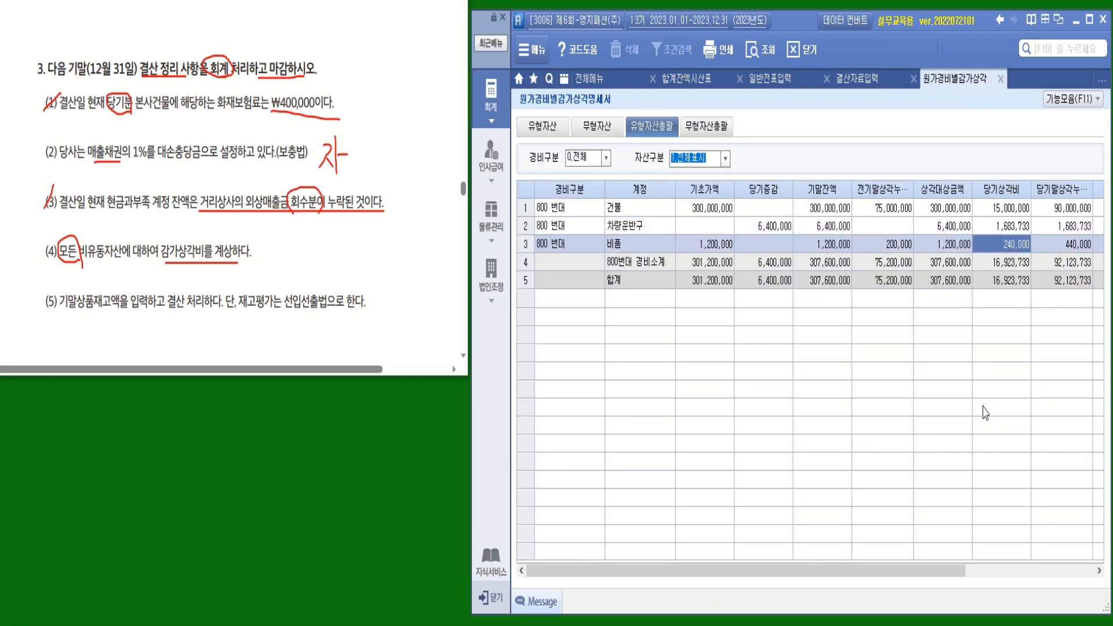
click(866, 81)
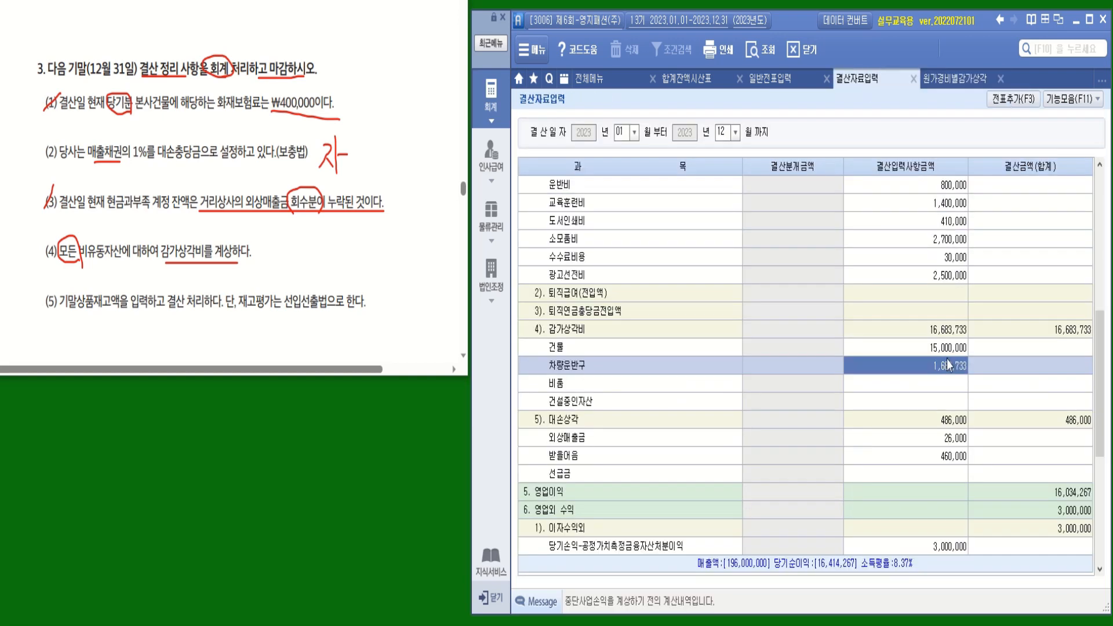
click(951, 391)
text(240000)
key(Return)
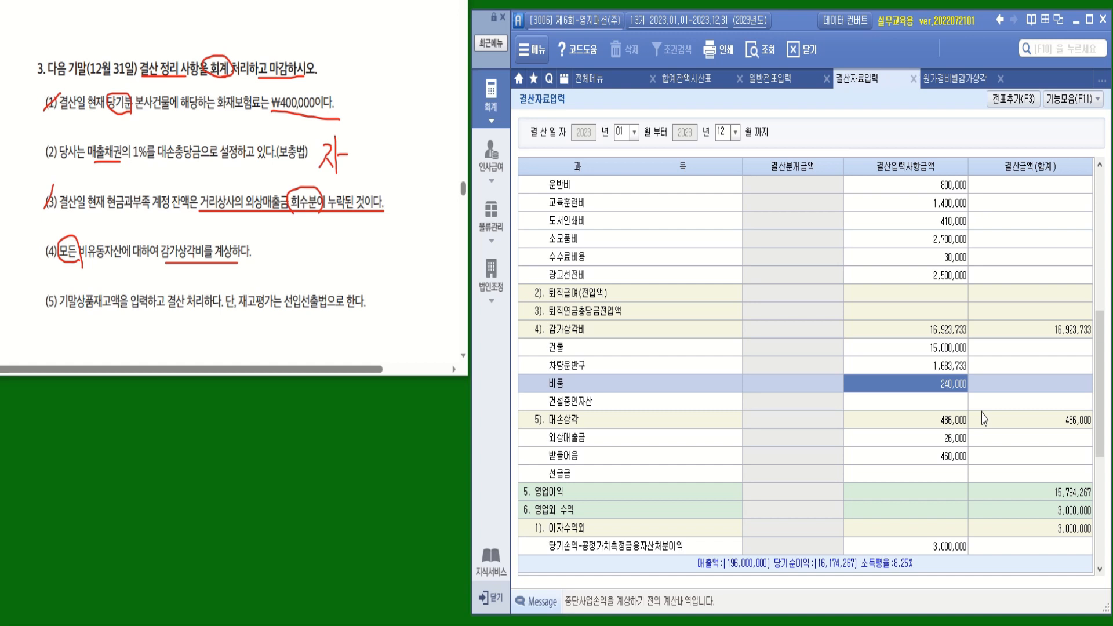
Step: Check the 무형자산총괄 of 원가경비별감가상각명세서 for intangible-asset depreciation and dismiss the notice
click(954, 79)
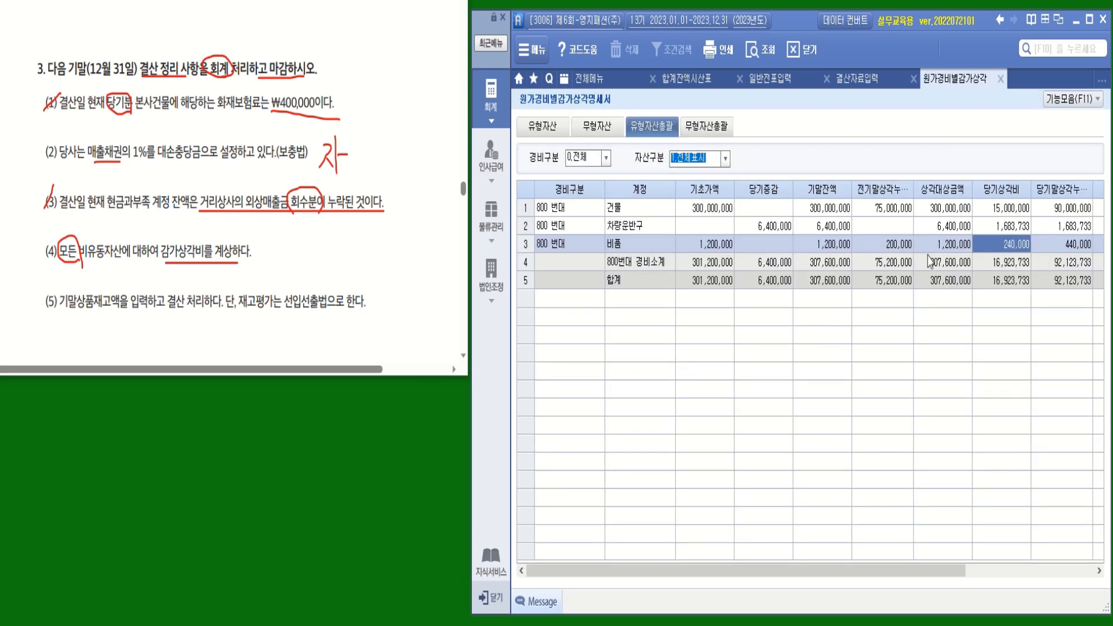
click(725, 129)
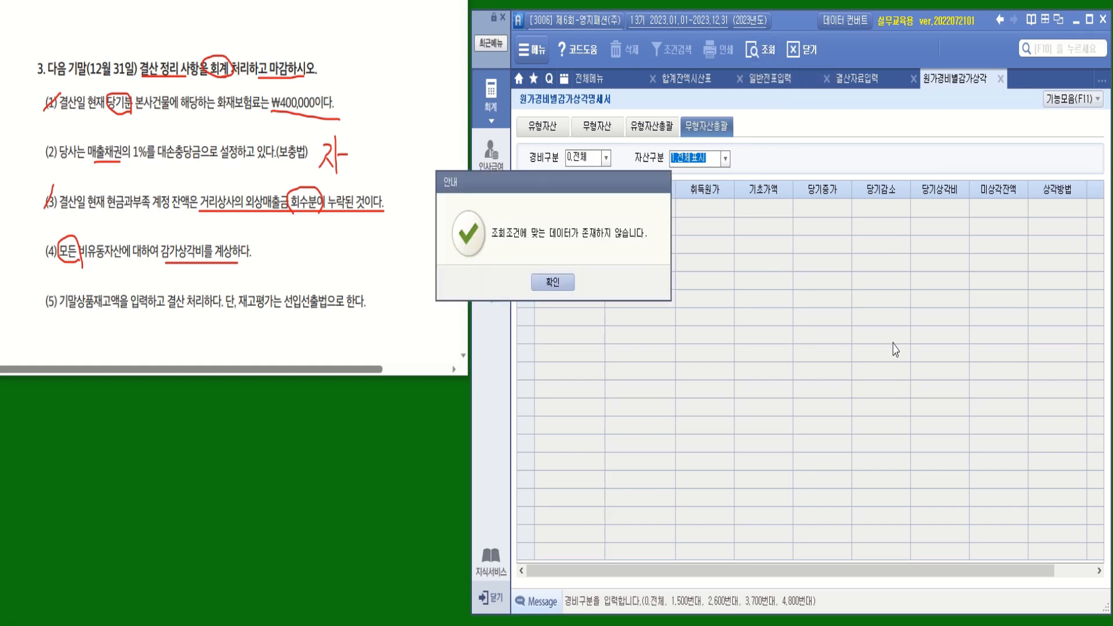
click(559, 282)
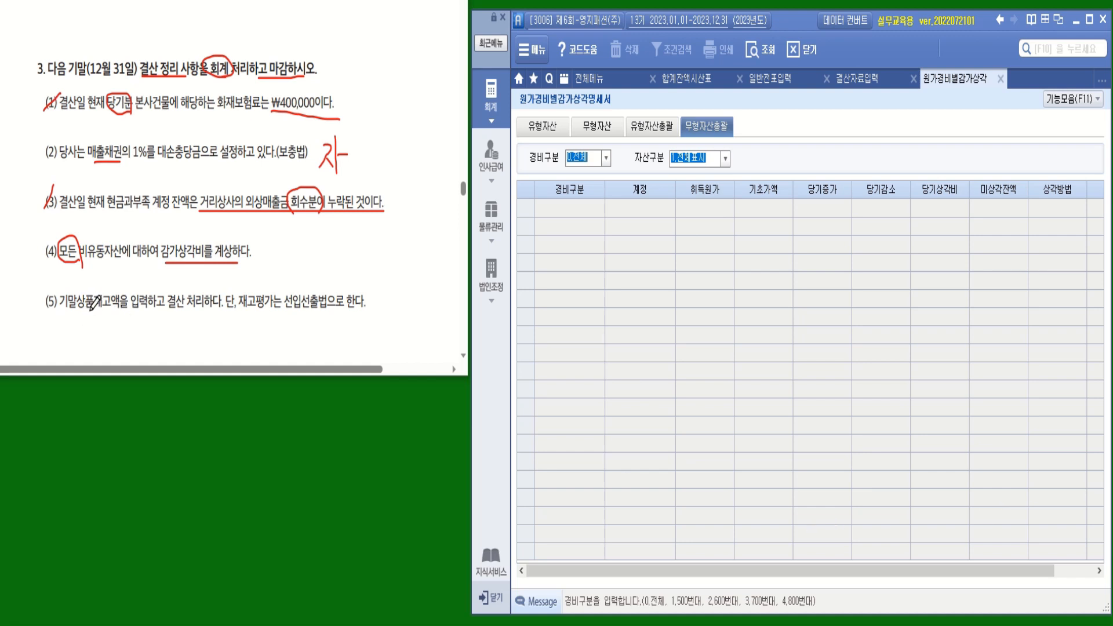
Step: Mark the 상품재고액 and 선입선출법 wording in item (5) and load 재고자산수불부 for all items from 2023-01-01 to 2023-12-31
mouse_move(90, 292)
mouse_down()
mouse_move(74, 302)
mouse_move(93, 312)
mouse_move(201, 312)
mouse_up()
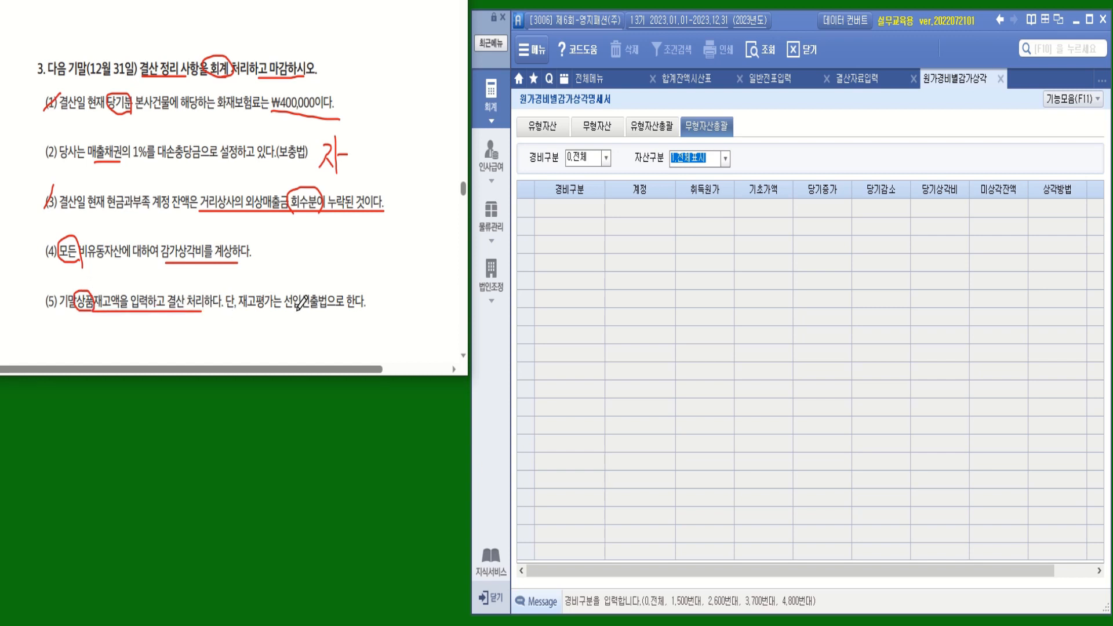
drag(284, 314, 370, 315)
click(492, 225)
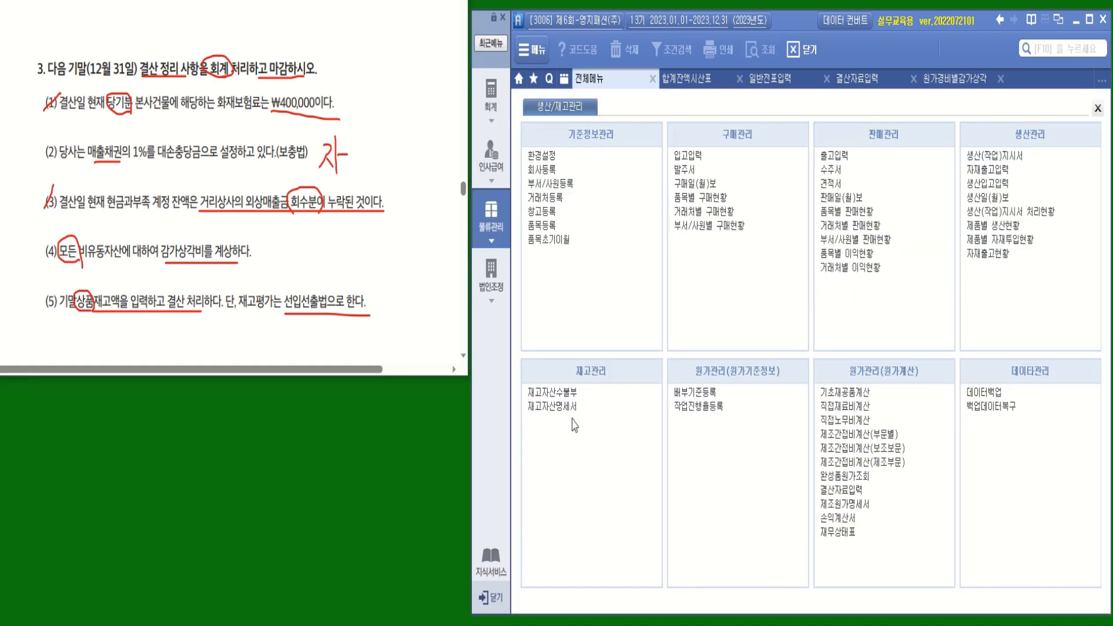
click(566, 394)
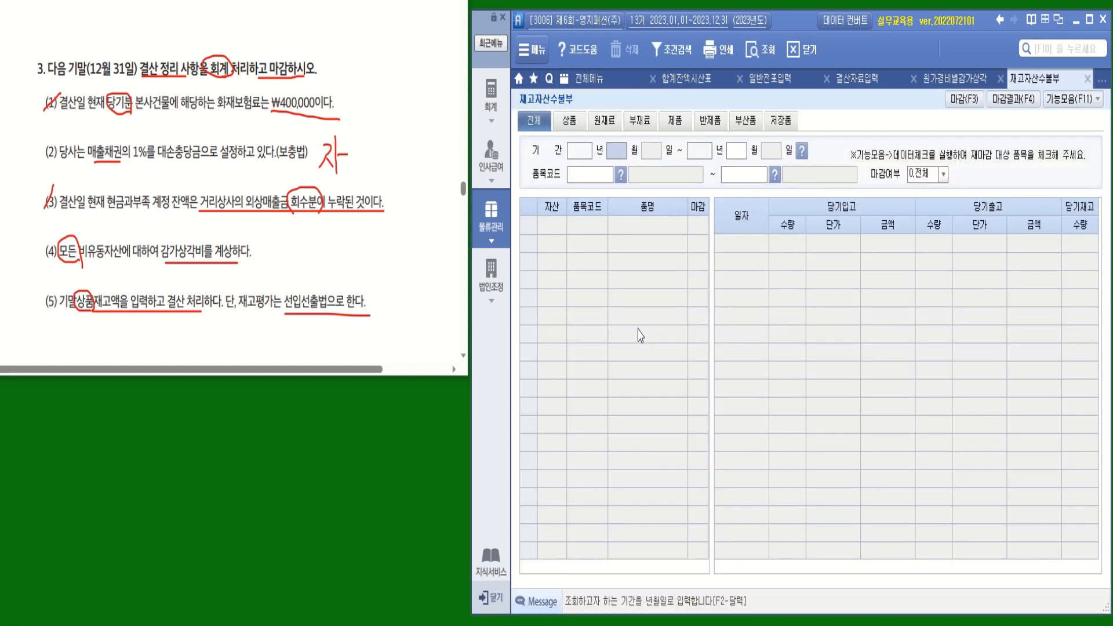
key(Return)
key(Return)
key(Return)
key(Return)
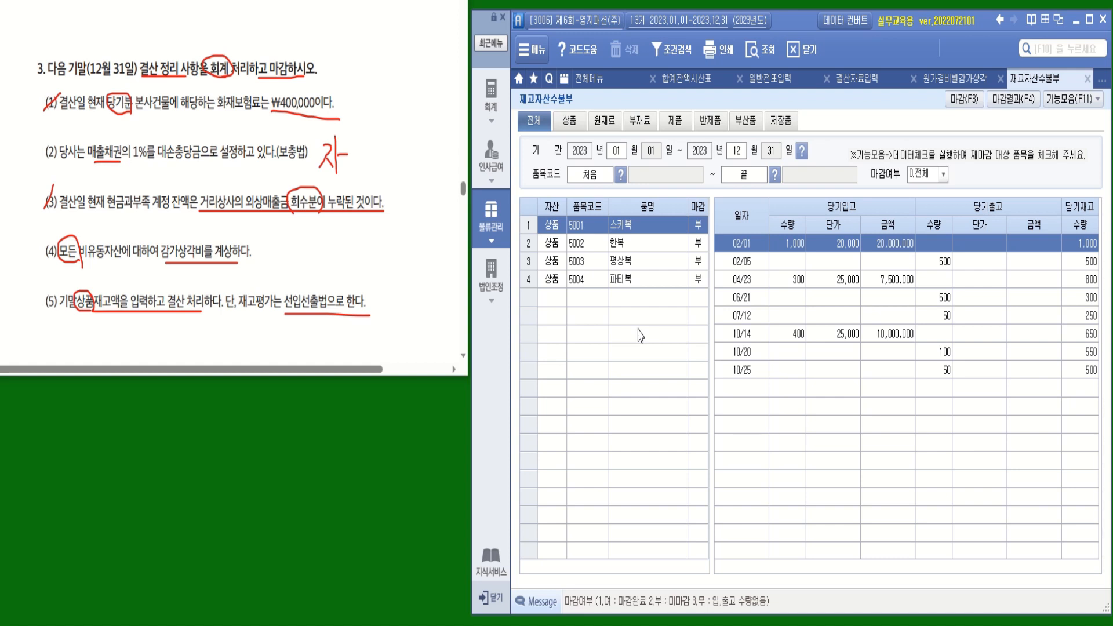
Step: Apply 1.선입선출법 as the inventory valuation method for 상품 and the other inventory types
click(1071, 101)
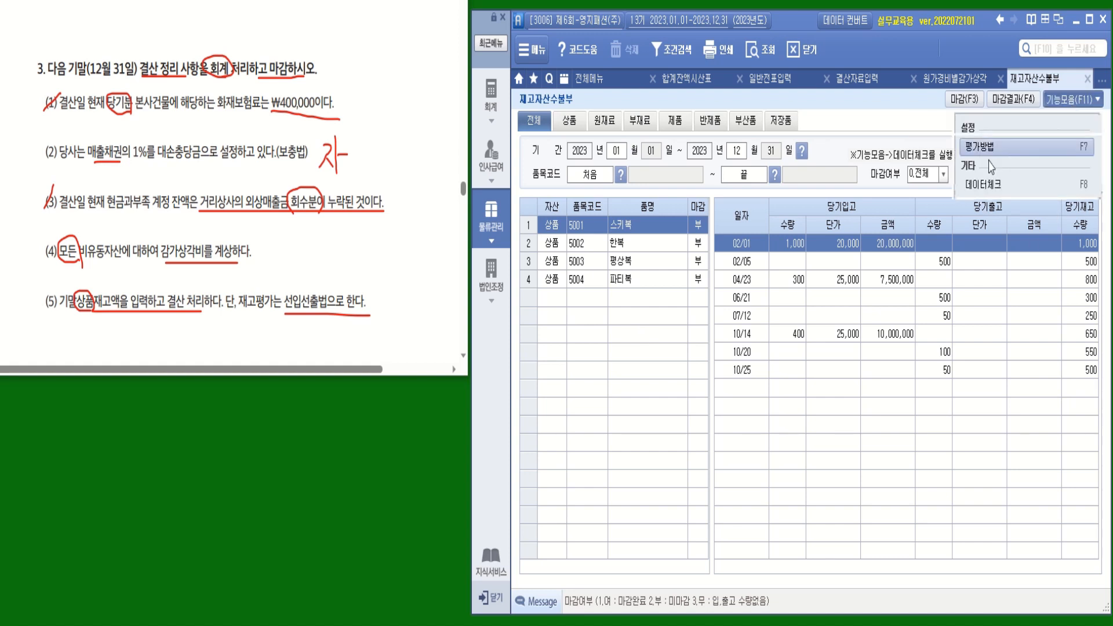
click(998, 149)
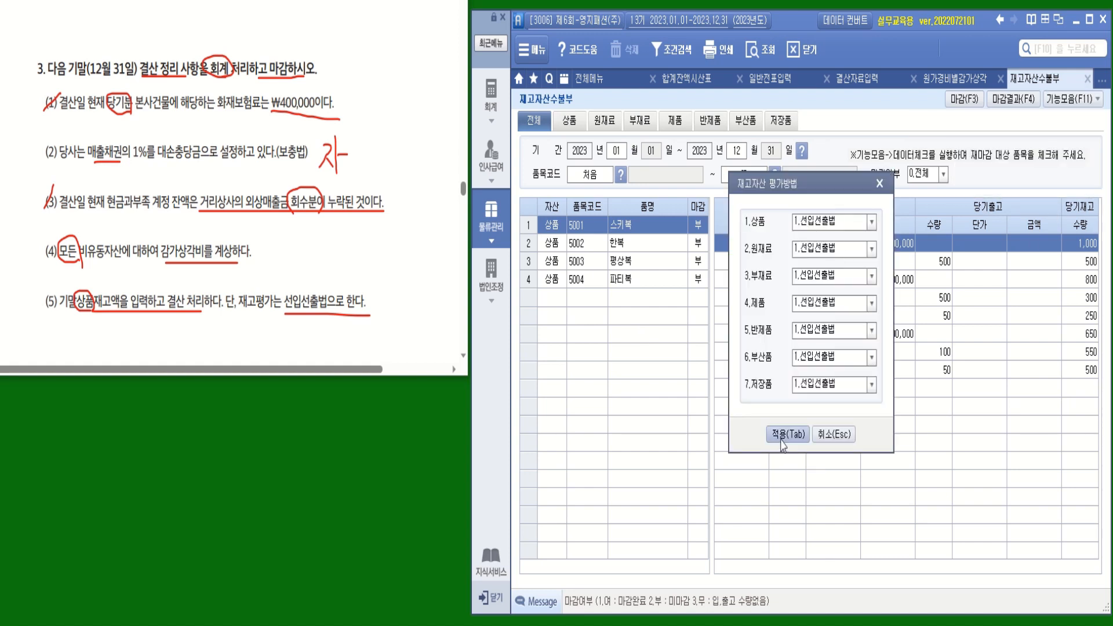
click(789, 435)
Step: Run the inventory closing in 재고자산수불부 with the 일괄마감 option
click(964, 99)
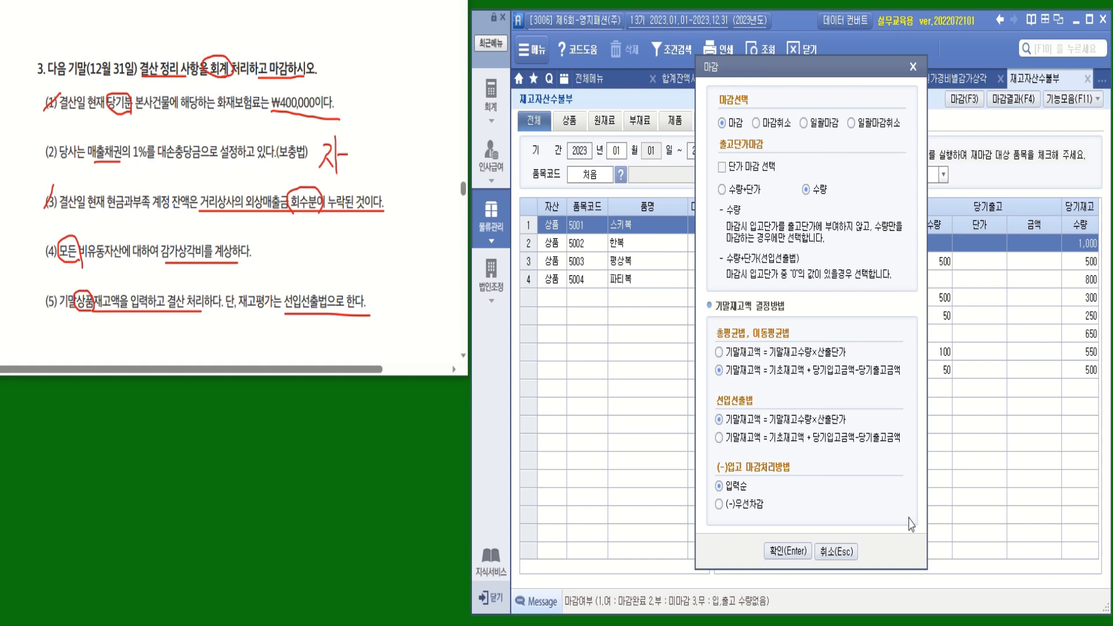
click(804, 122)
click(788, 550)
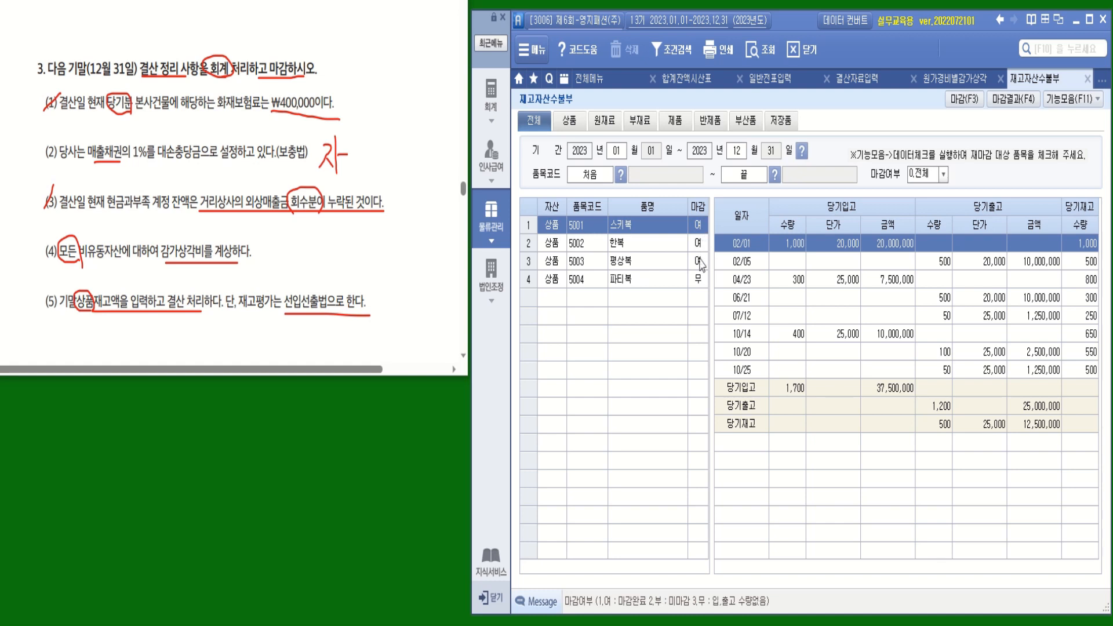
Step: Review the closed stock ledgers of 파티복, 평상복, 한복 and 스키복
click(703, 281)
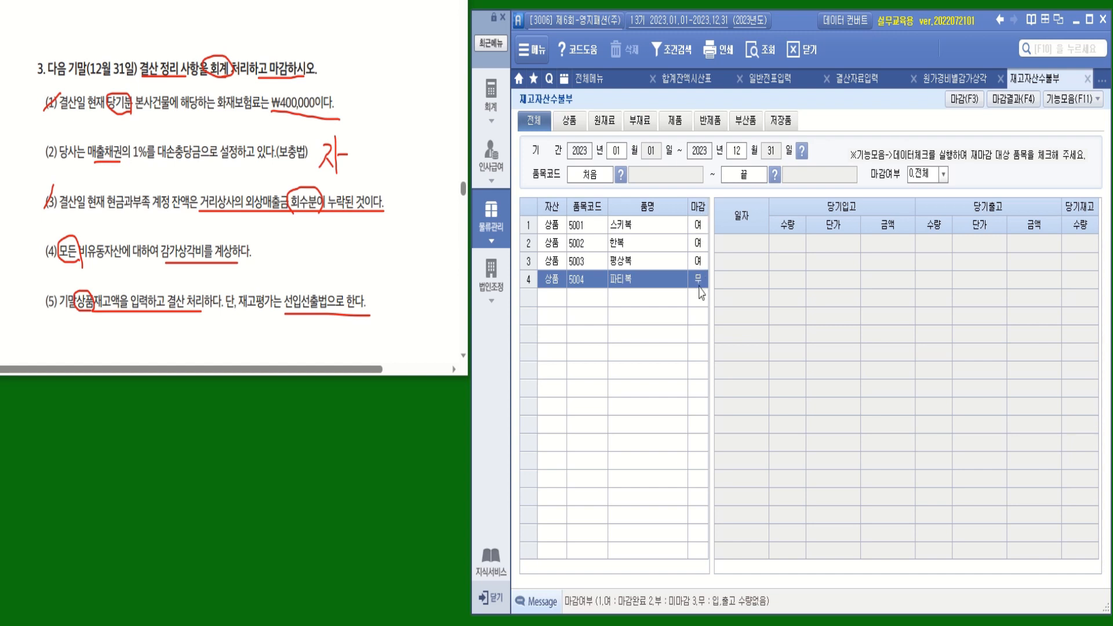
click(677, 272)
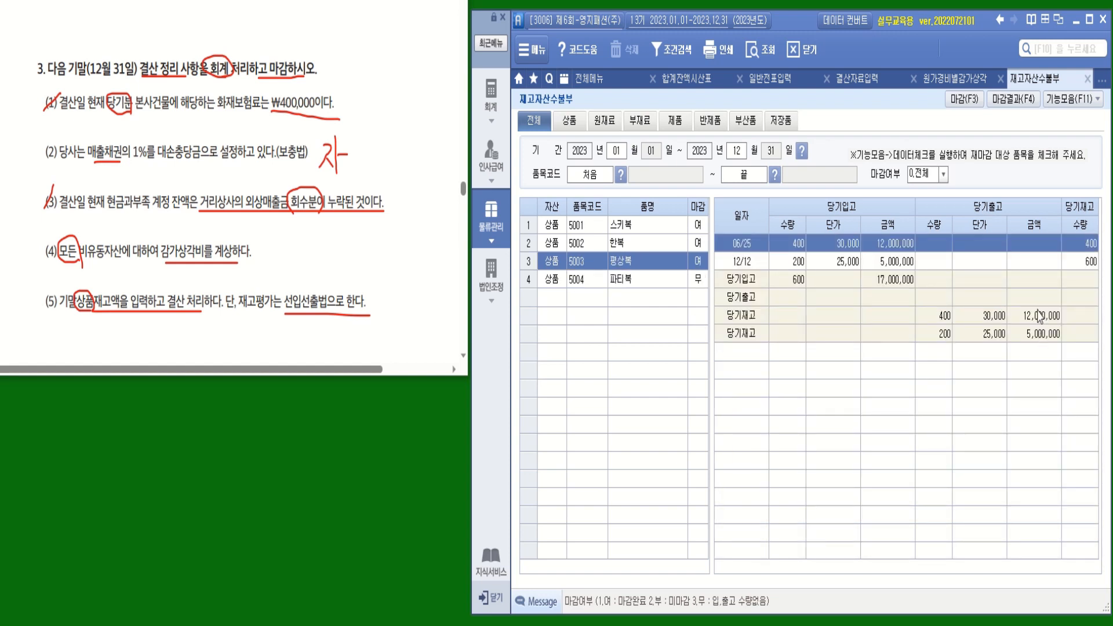
click(627, 246)
click(627, 230)
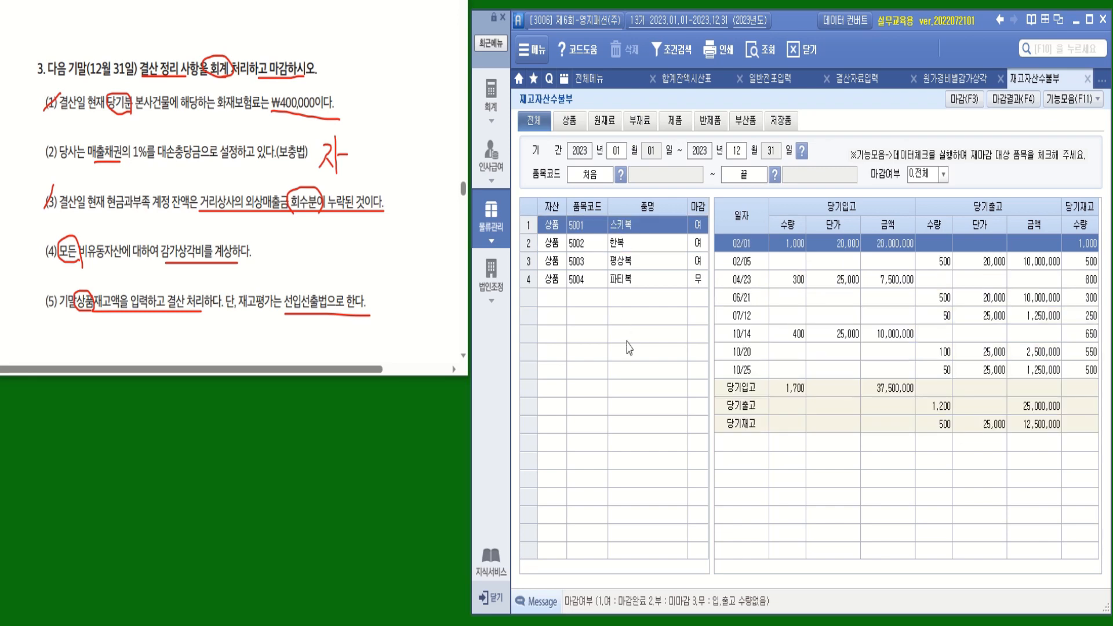
Step: Load 재고자산명세서 for December 2023 with 구분 1.전체 and all items, and check the 상품 asset total
click(604, 85)
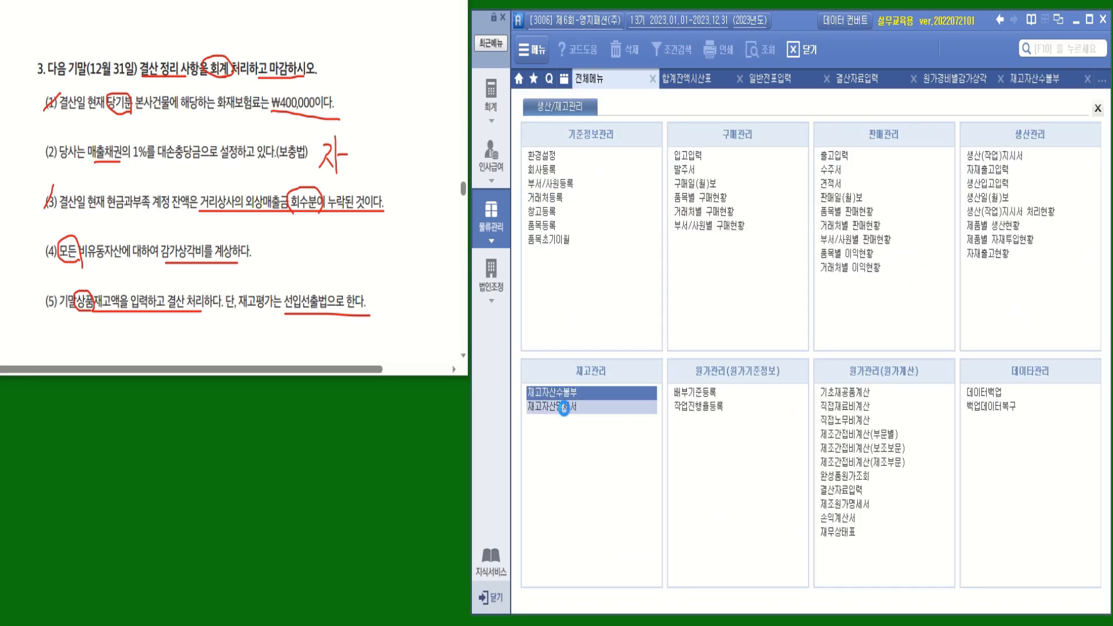
click(566, 408)
click(621, 160)
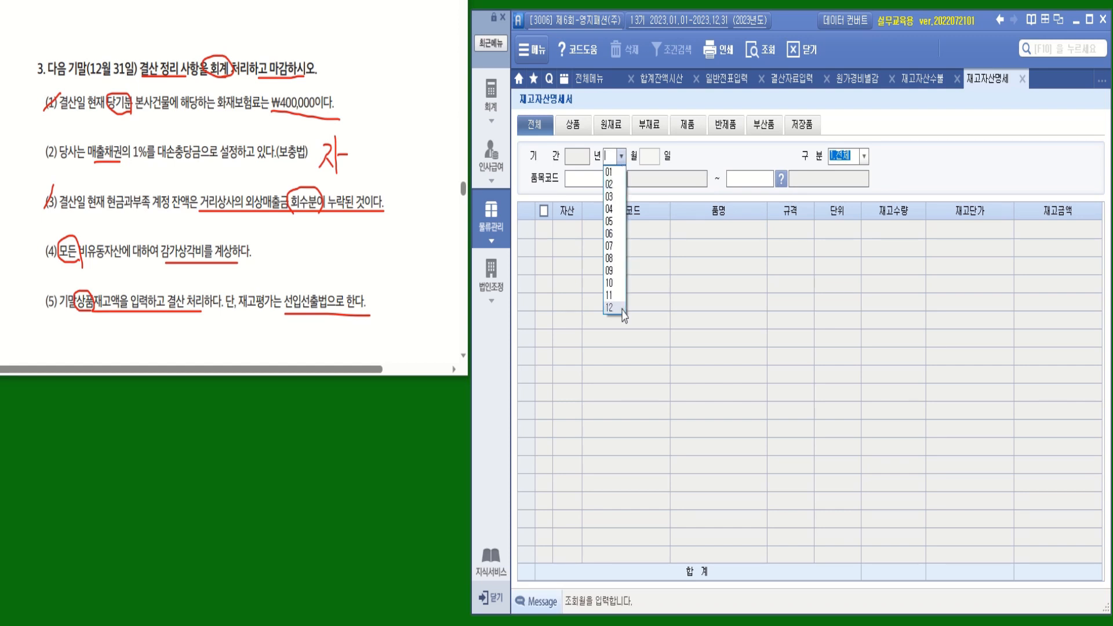
click(610, 307)
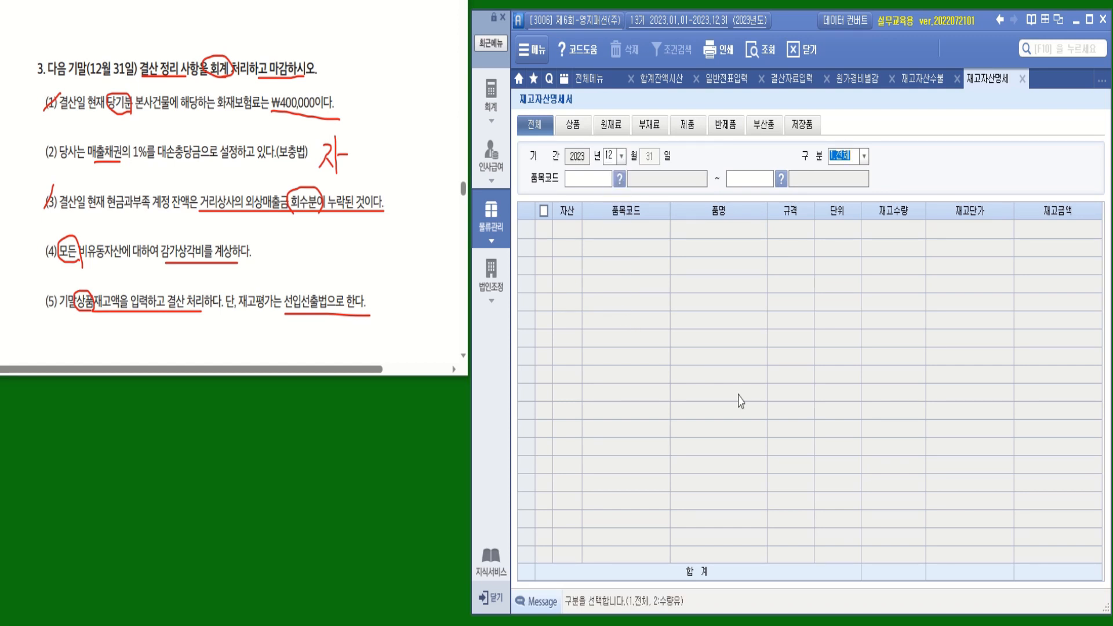
key(Return)
key(Return)
key(Return)
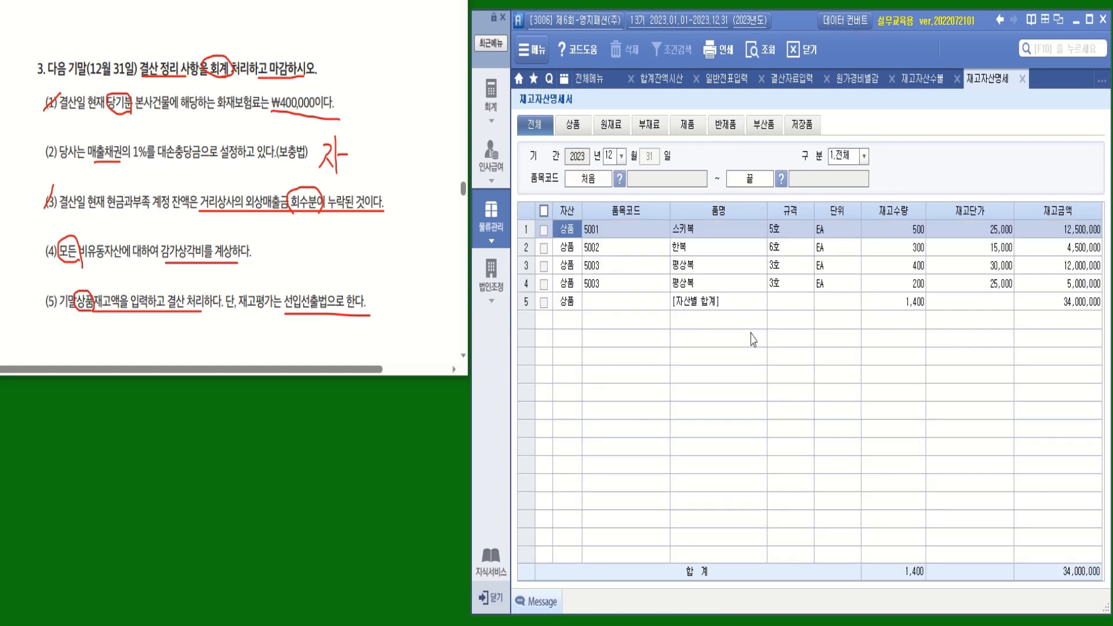
click(578, 302)
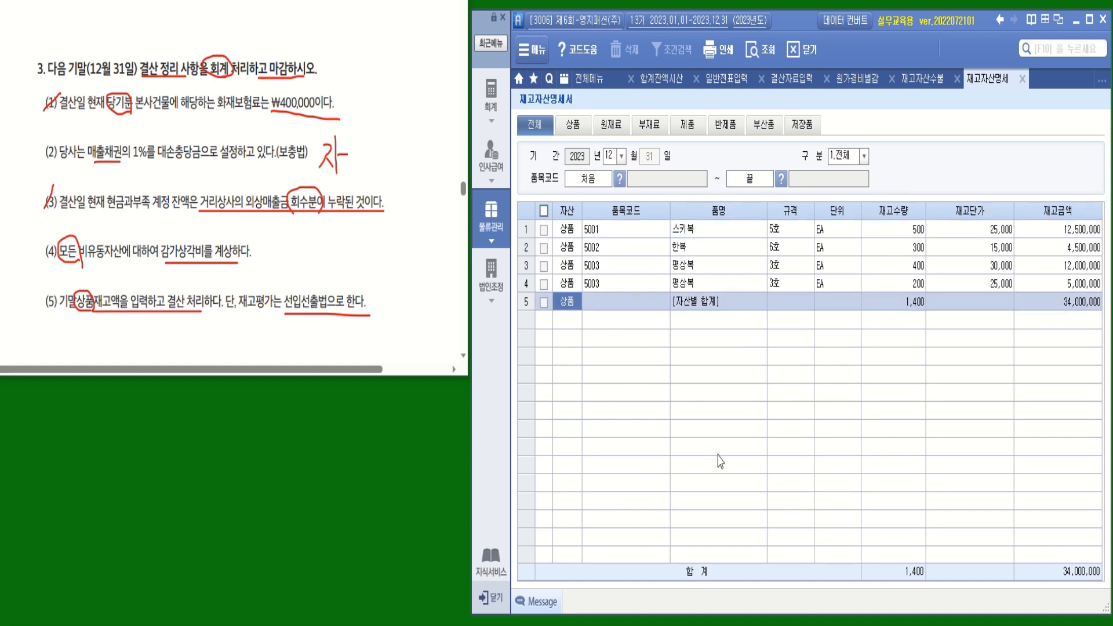
click(1097, 302)
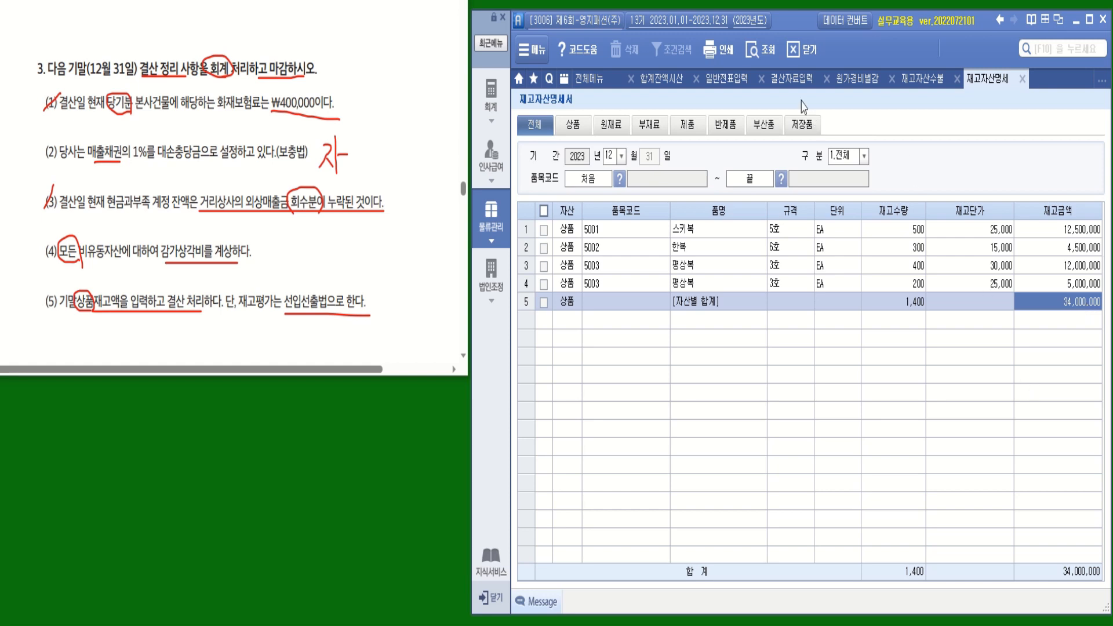
Step: Enter 34,000,000 as (10)기말 상품 재고액 in 결산자료입력
click(802, 82)
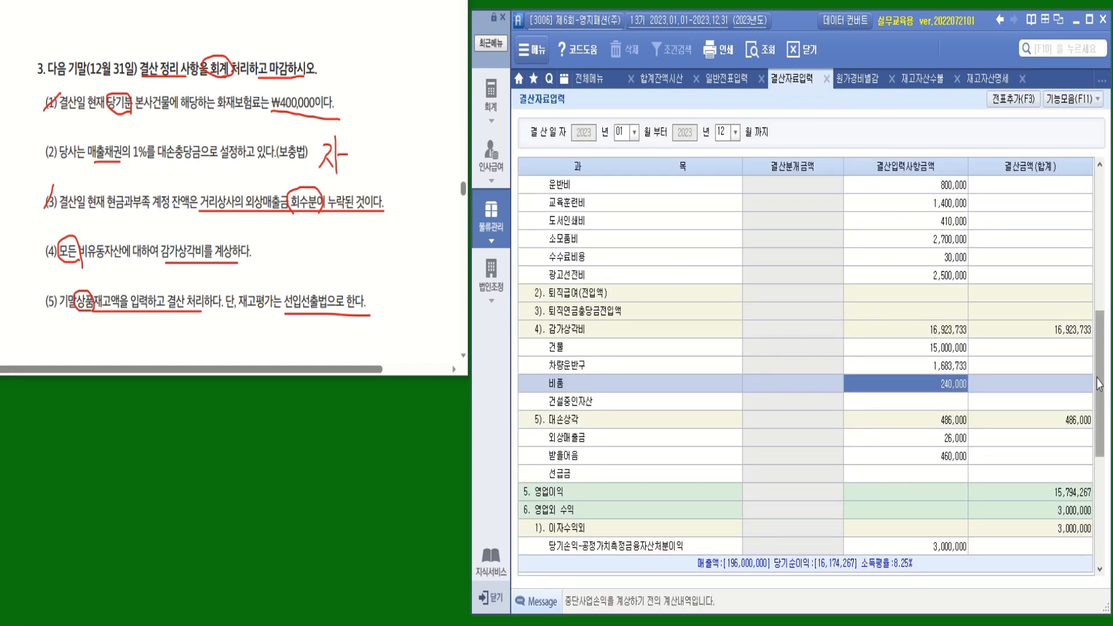
drag(1100, 385, 1103, 209)
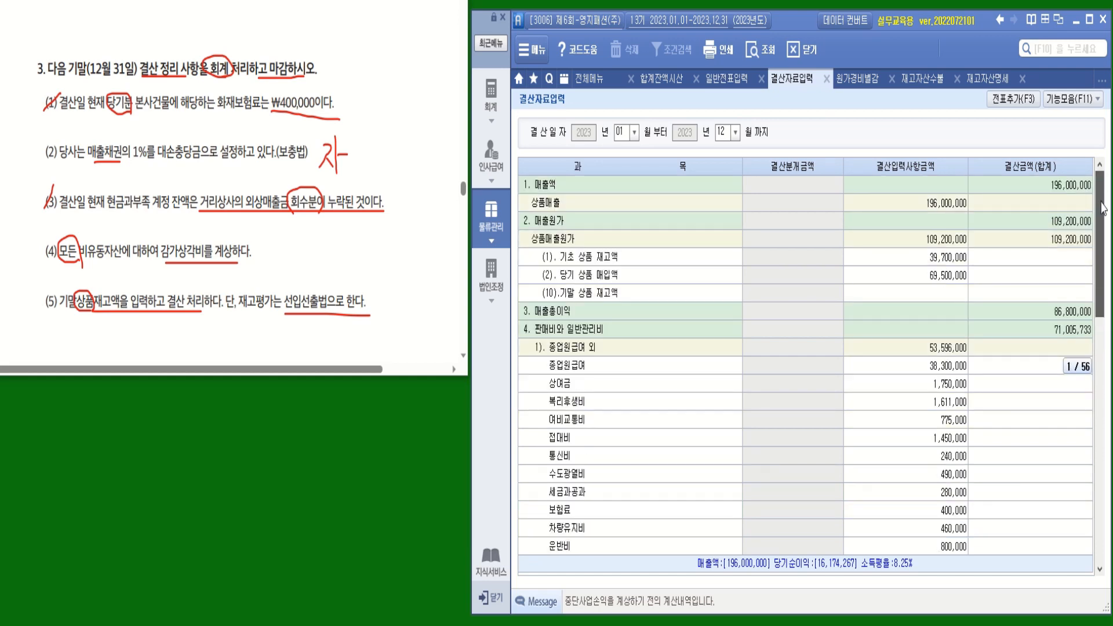
click(961, 294)
text(34000000)
key(Return)
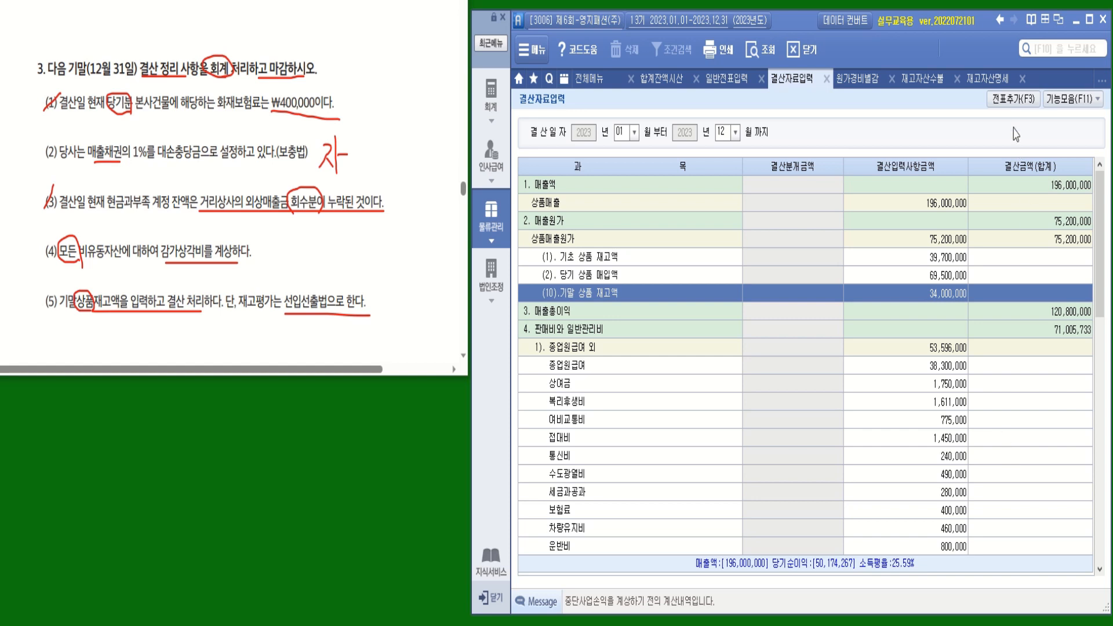
Step: Add the 결산자료입력 closing entries to the general journal with 전표추가
click(1014, 99)
click(529, 282)
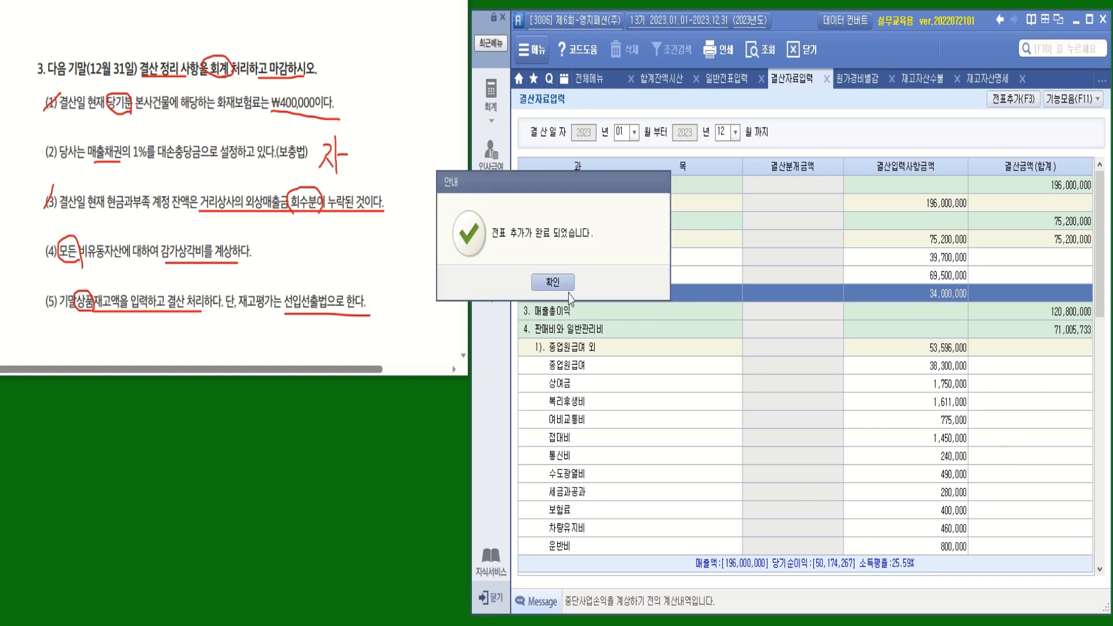
click(568, 284)
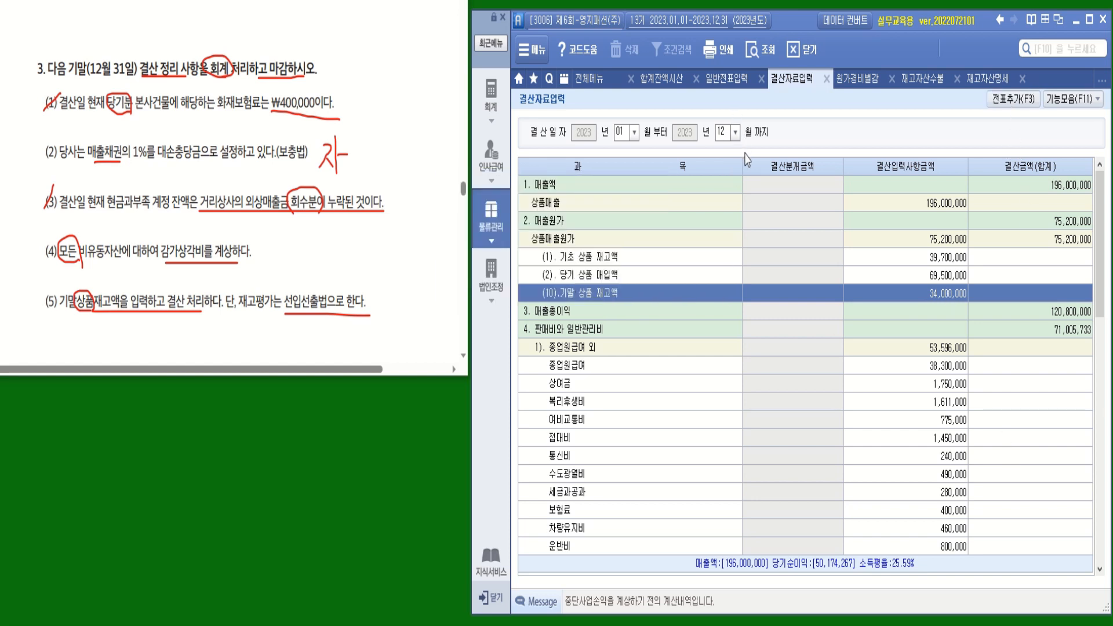
Step: Reload the December 31 vouchers in 일반전표입력 and review the 상품매출원가, 감가상각비 and 대손상각비 closing entries
click(727, 79)
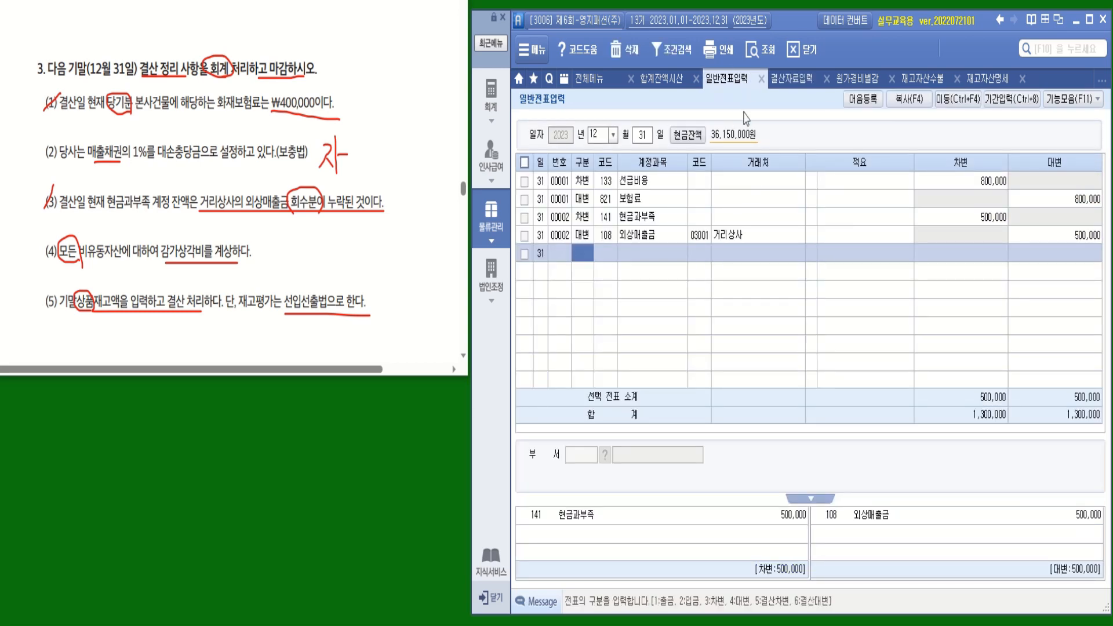
click(760, 49)
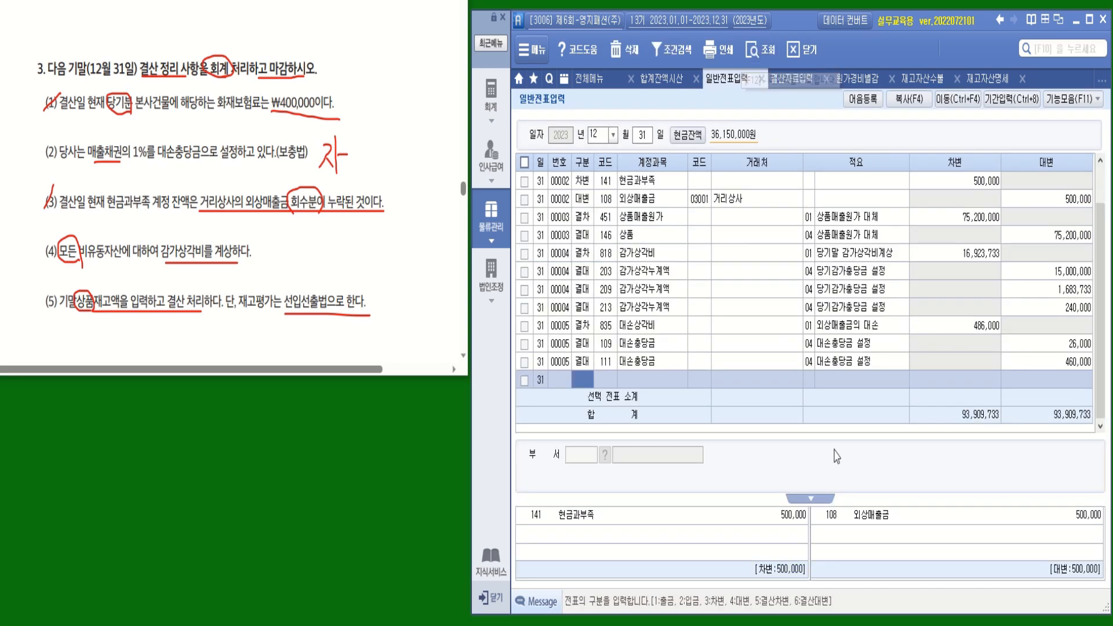
click(651, 219)
click(652, 257)
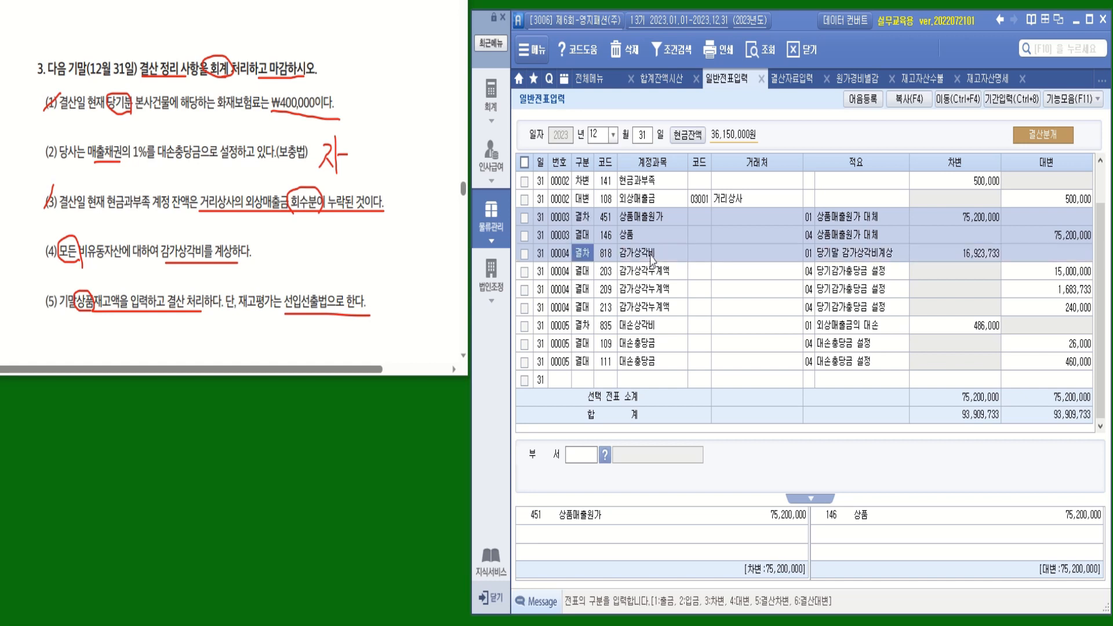
click(650, 341)
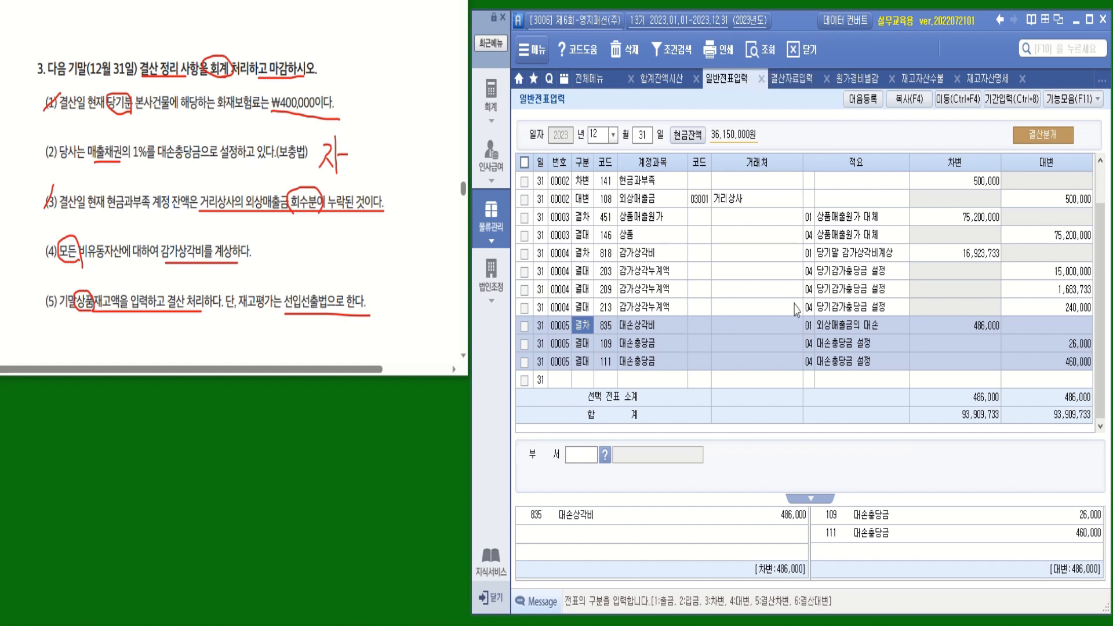
Step: Load the 손익계산서 for December 2023 and review it down to 당기순이익
click(594, 79)
click(498, 106)
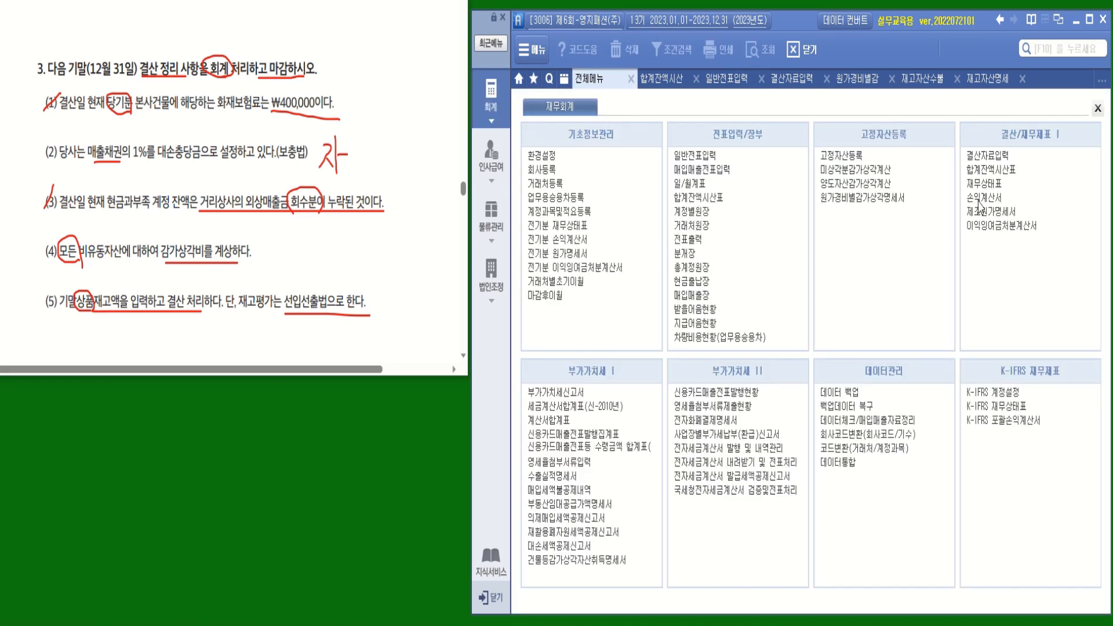
click(978, 200)
click(623, 132)
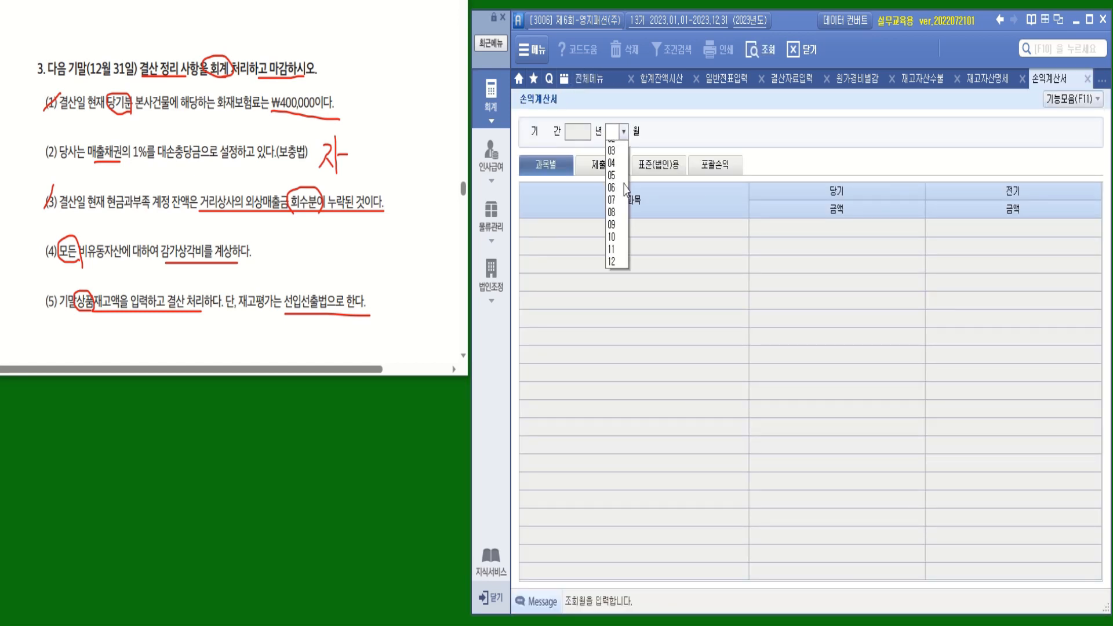
click(619, 283)
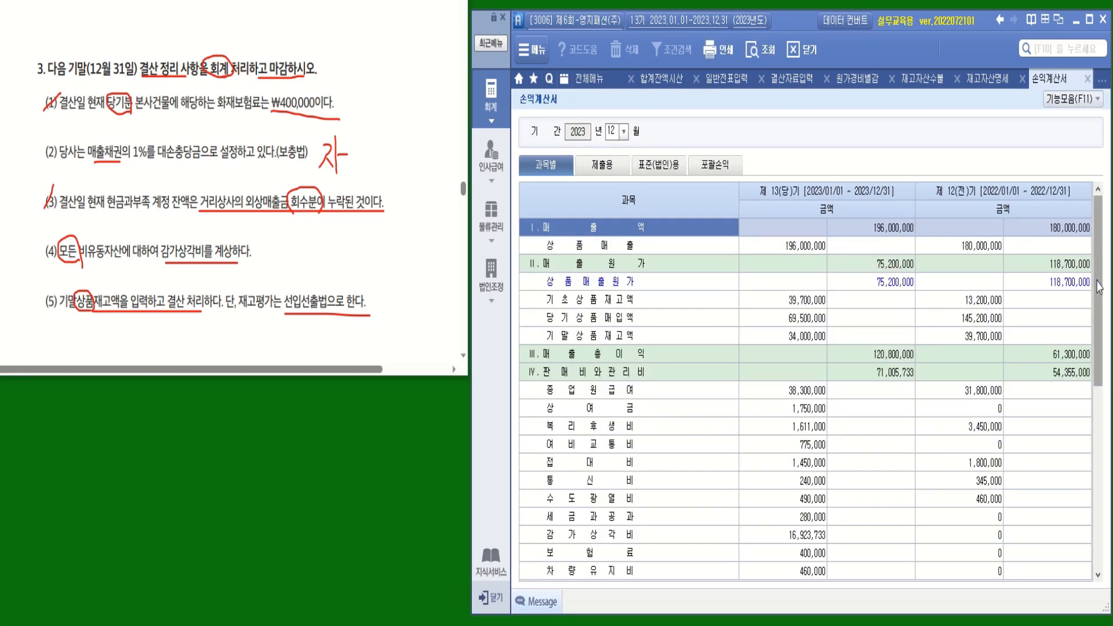
click(1105, 551)
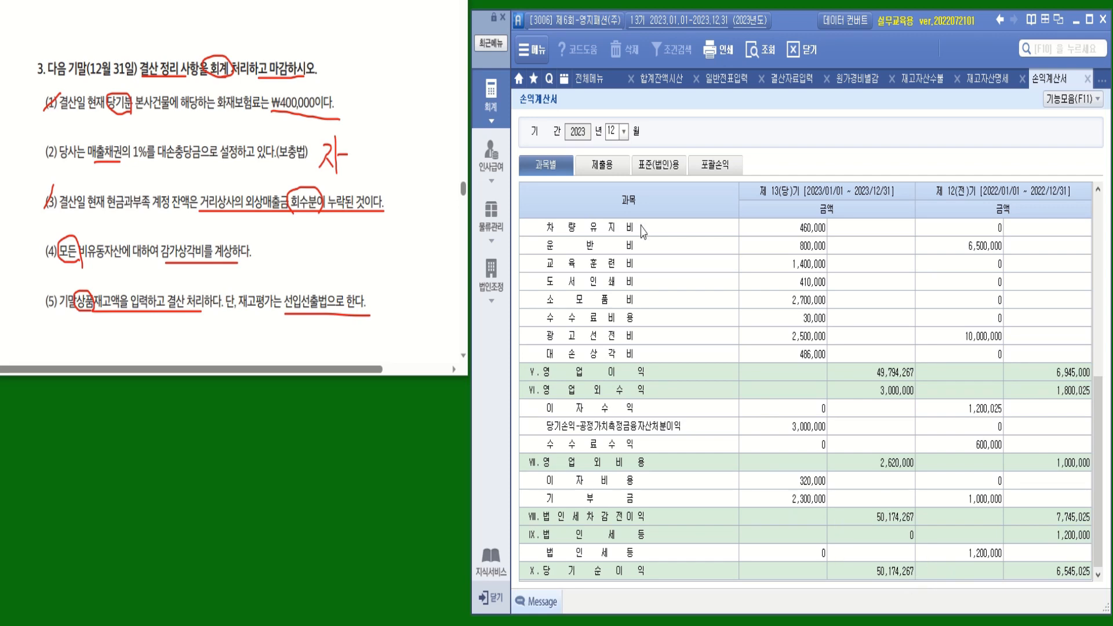
Step: Open 이익잉여금처분계산서 without loading the saved data and add its transfer entries to the general journal
click(586, 79)
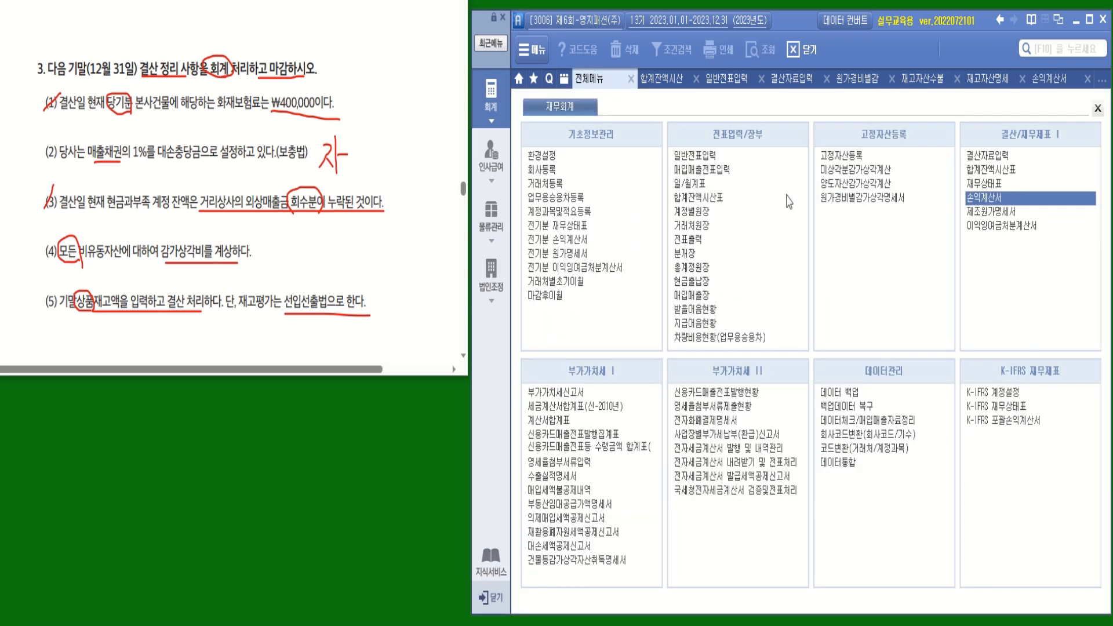
click(991, 230)
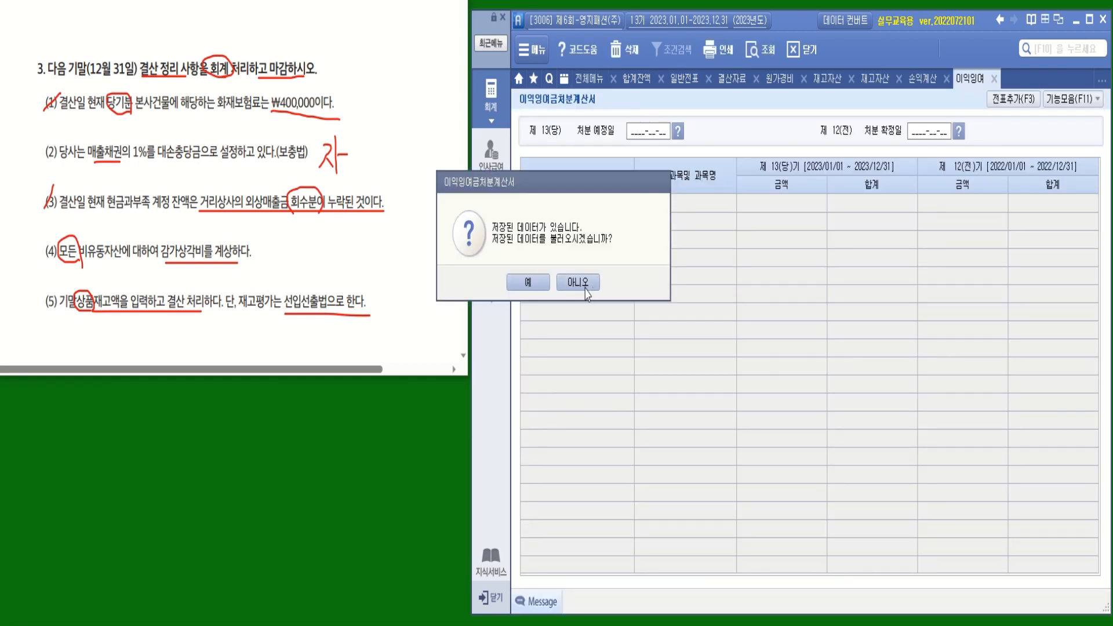
click(587, 290)
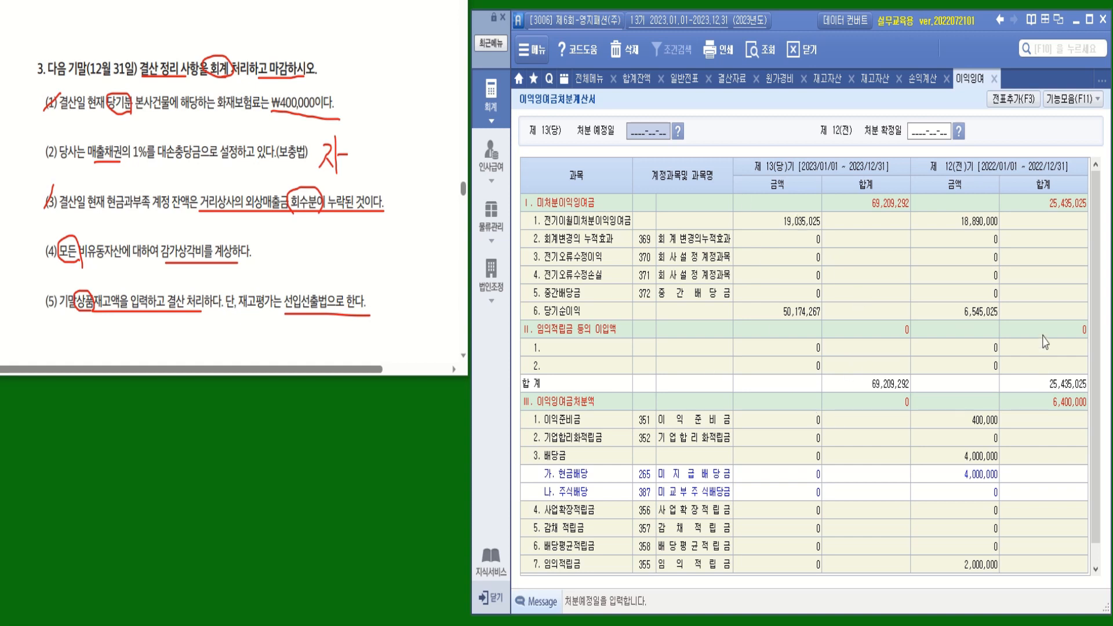
click(1013, 100)
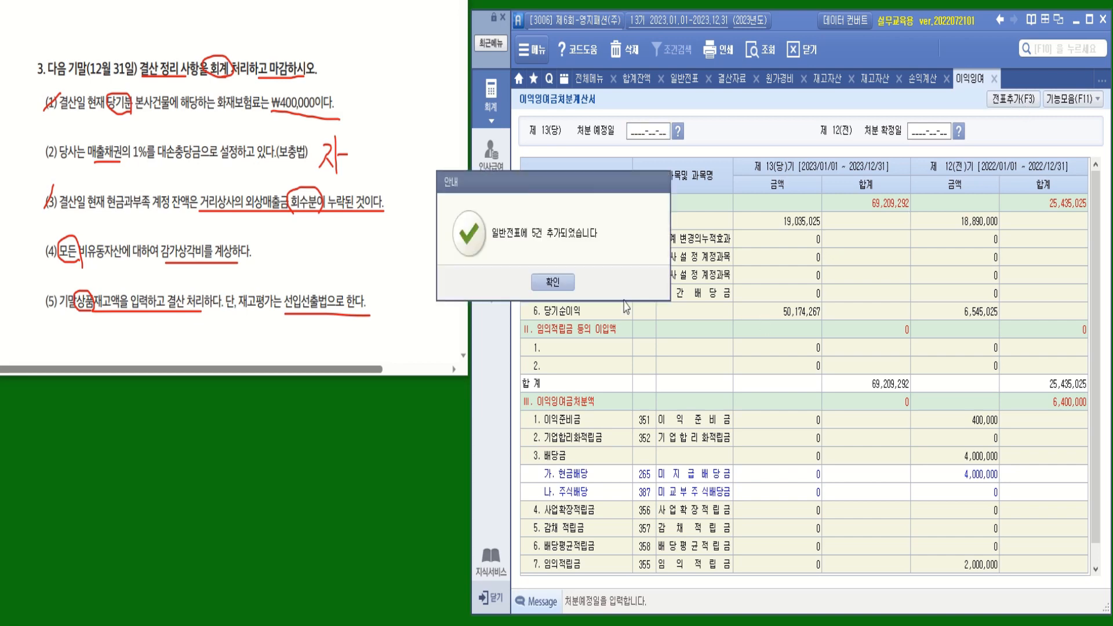
click(566, 284)
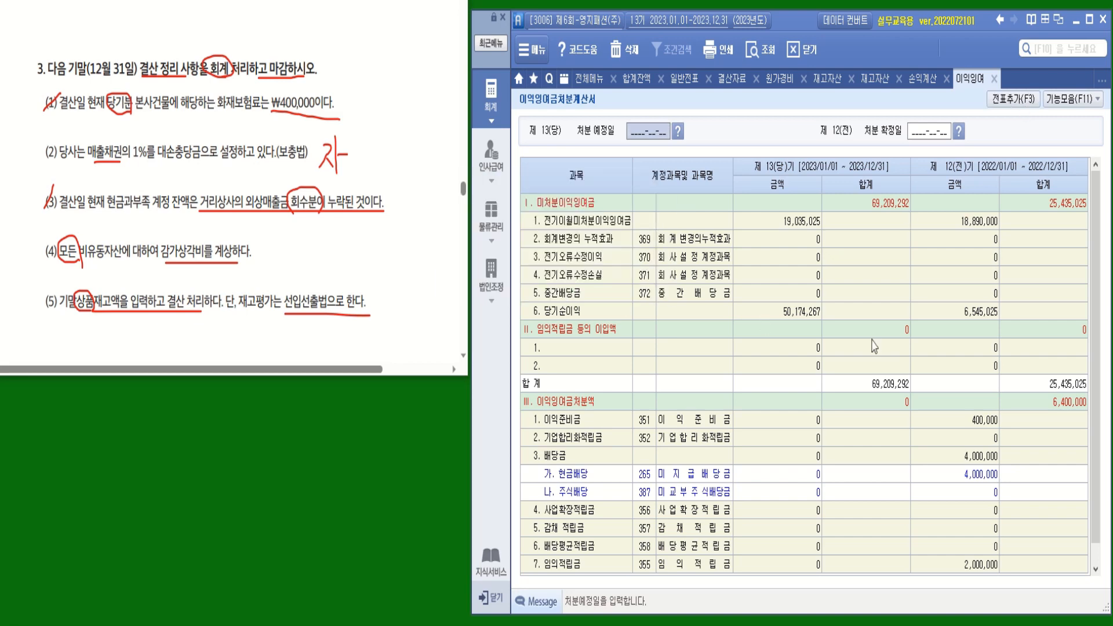
Step: Reload the December 31 vouchers in 일반전표입력 and review the 손익 and 이월이익잉여금 transfer entries
click(685, 79)
scroll(635, 237, down, 5)
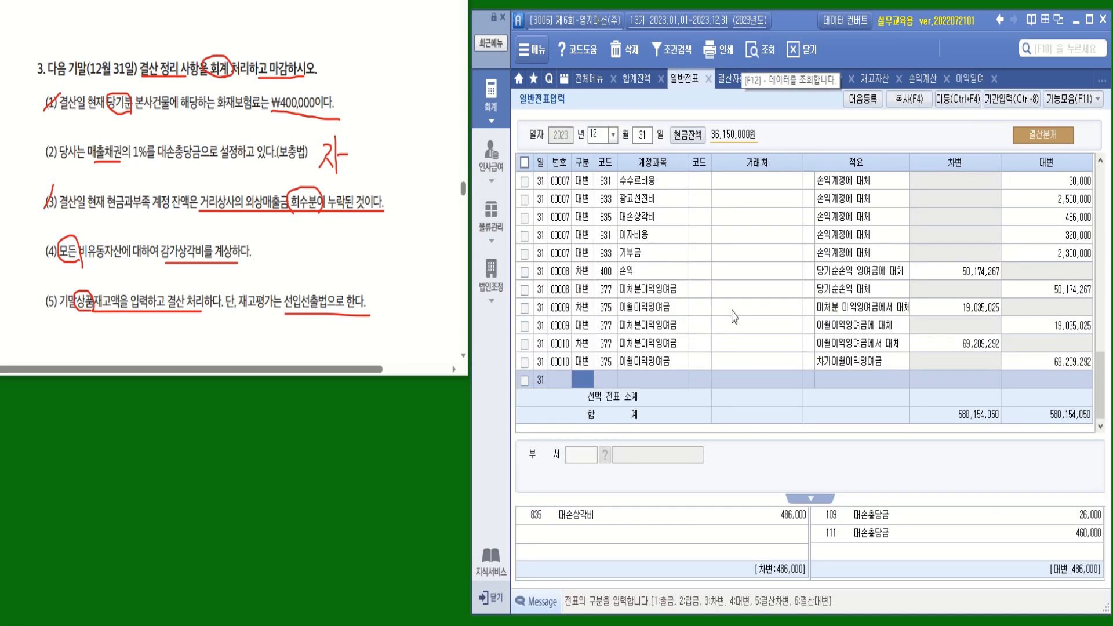
click(635, 235)
click(632, 271)
click(628, 207)
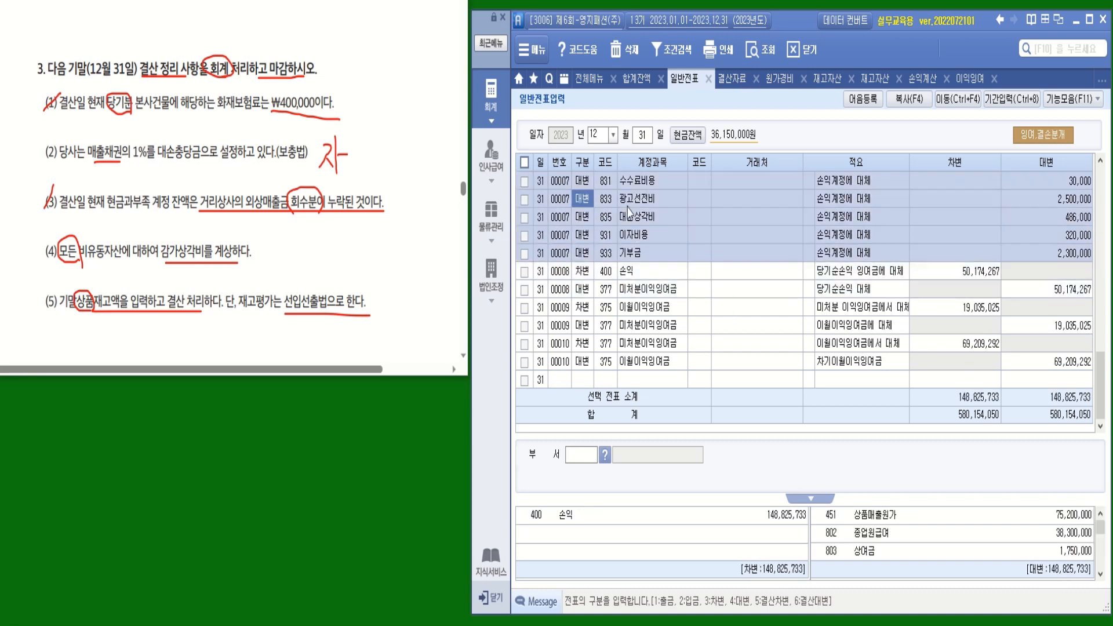
click(665, 324)
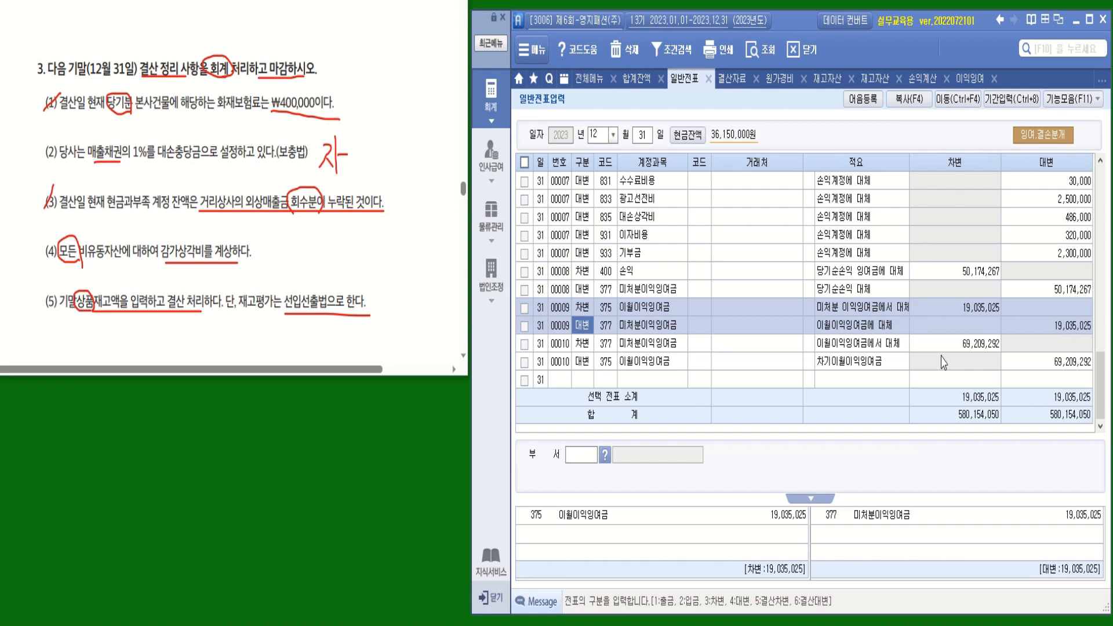
Step: Load the 재무상태표 for December 2023, and close every open window except 전체메뉴 after checking it
click(588, 78)
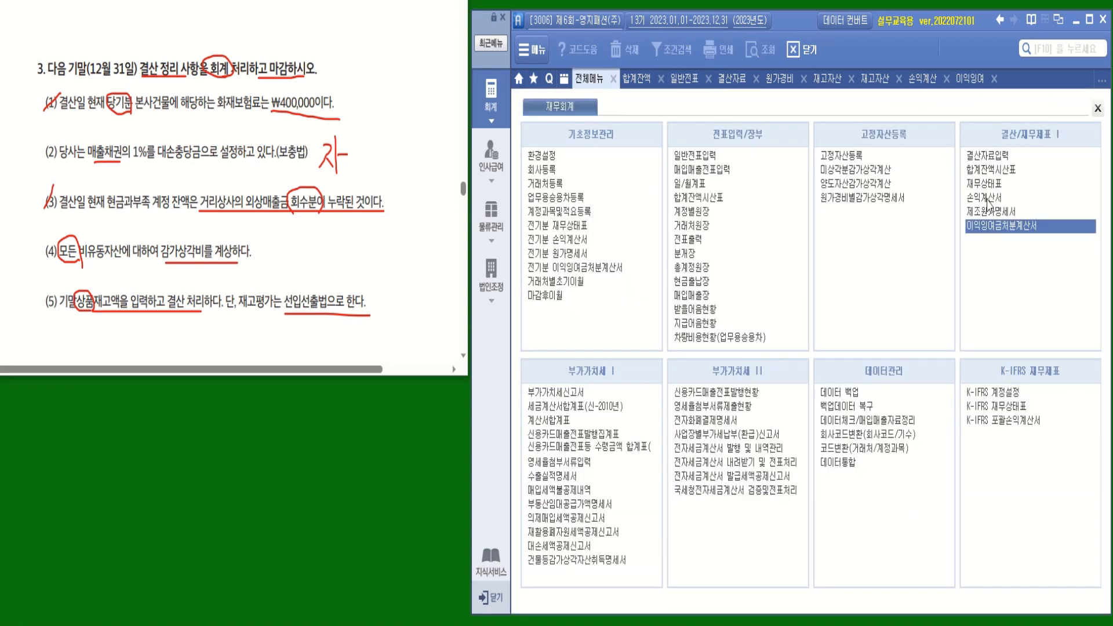
click(992, 183)
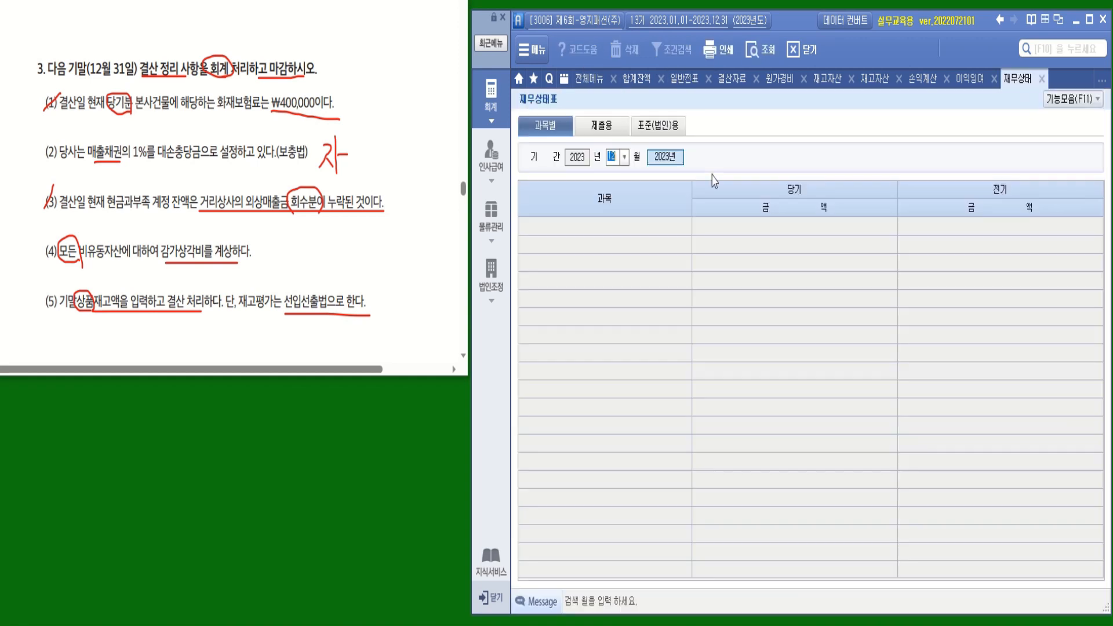
click(624, 157)
click(622, 309)
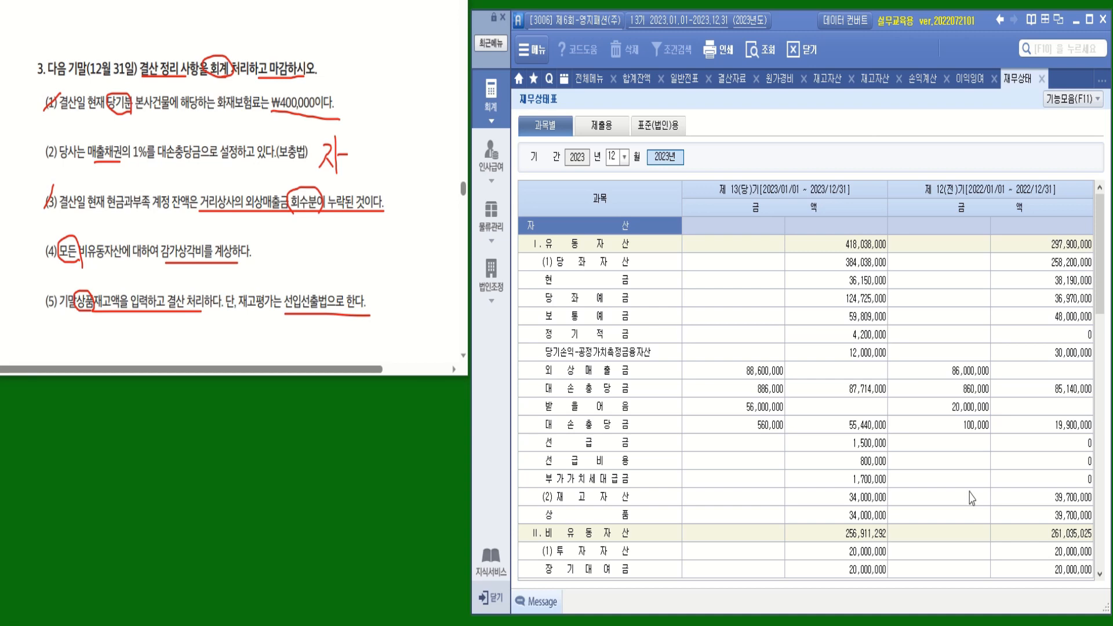
right_click(598, 81)
click(616, 119)
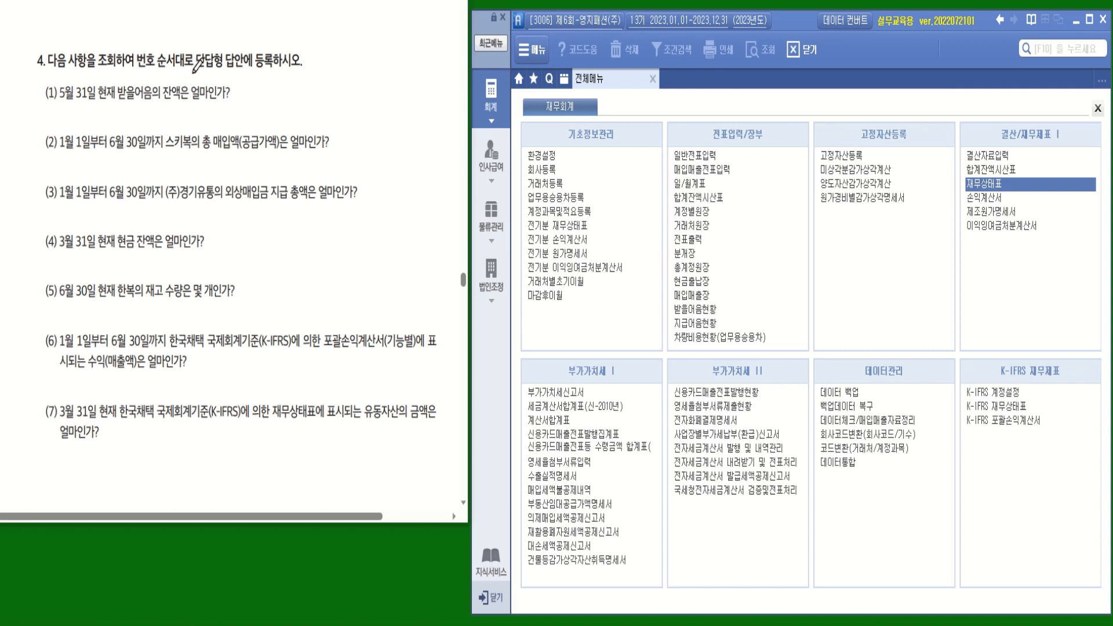
Step: Underline 단답형 답안에 등록하시오 in question 4, and mark 5월 31일 현재 and 잔액은 in item (1)
drag(196, 65, 302, 67)
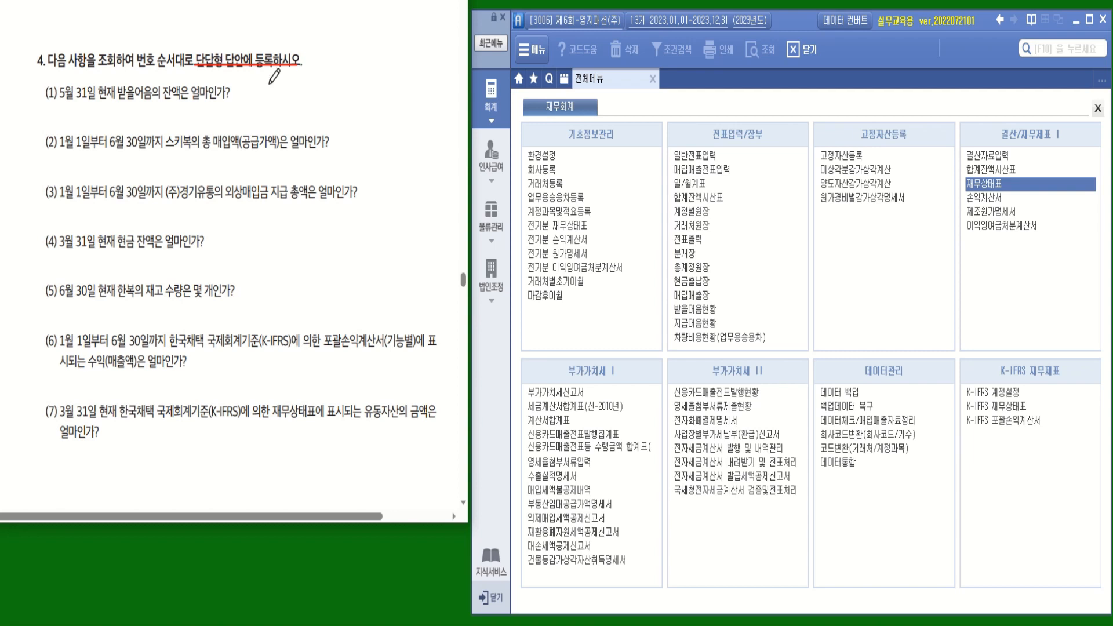
mouse_move(184, 104)
mouse_down()
mouse_move(160, 105)
mouse_move(175, 75)
mouse_move(186, 106)
mouse_up()
drag(62, 105, 112, 104)
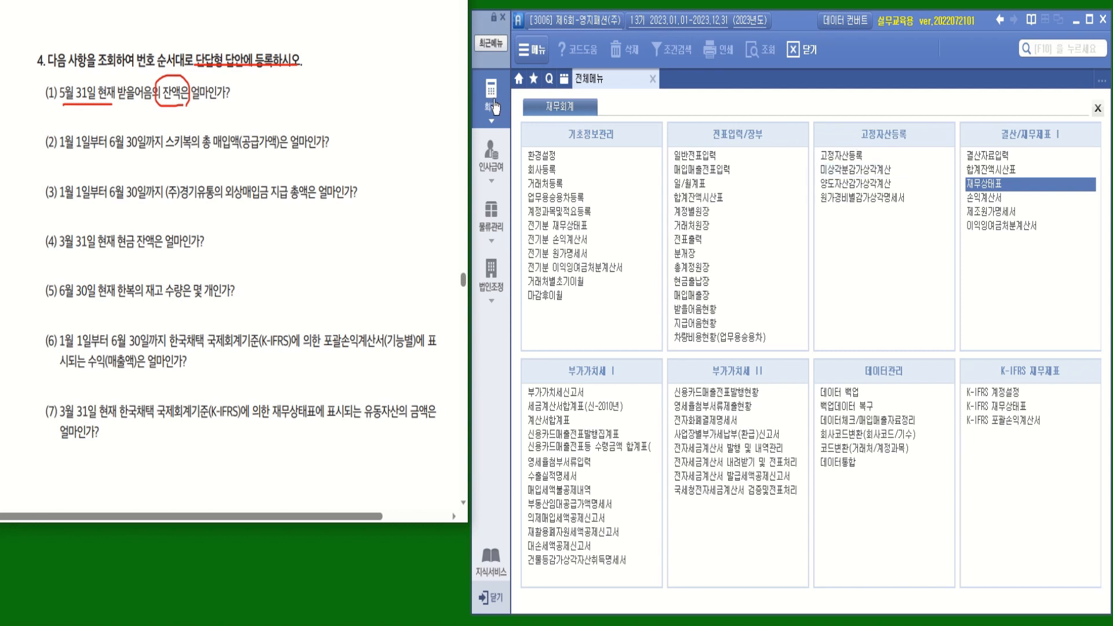
Step: Load the 합계잔액시산표 as of May 31, 2023, and check the 받을어음 debit balance for item (1)
click(1014, 170)
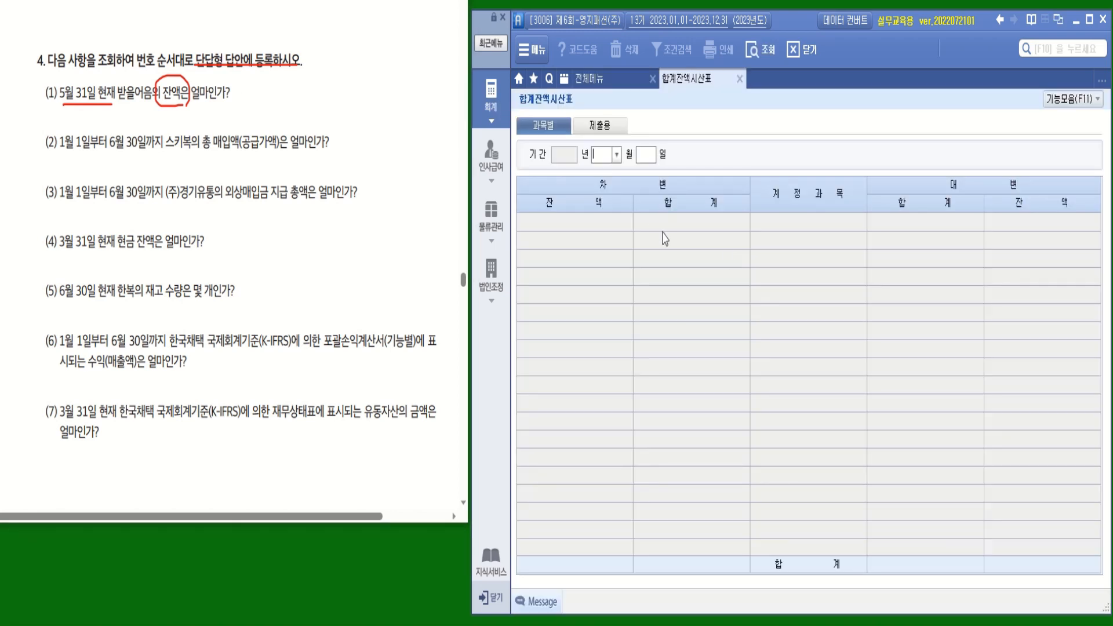
click(616, 154)
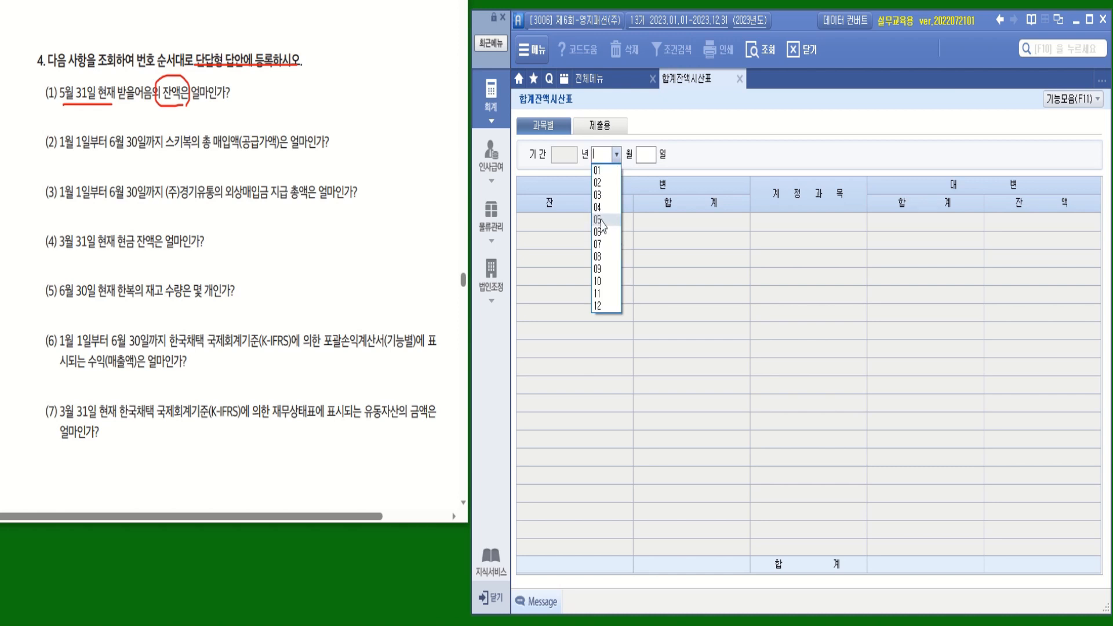
click(603, 221)
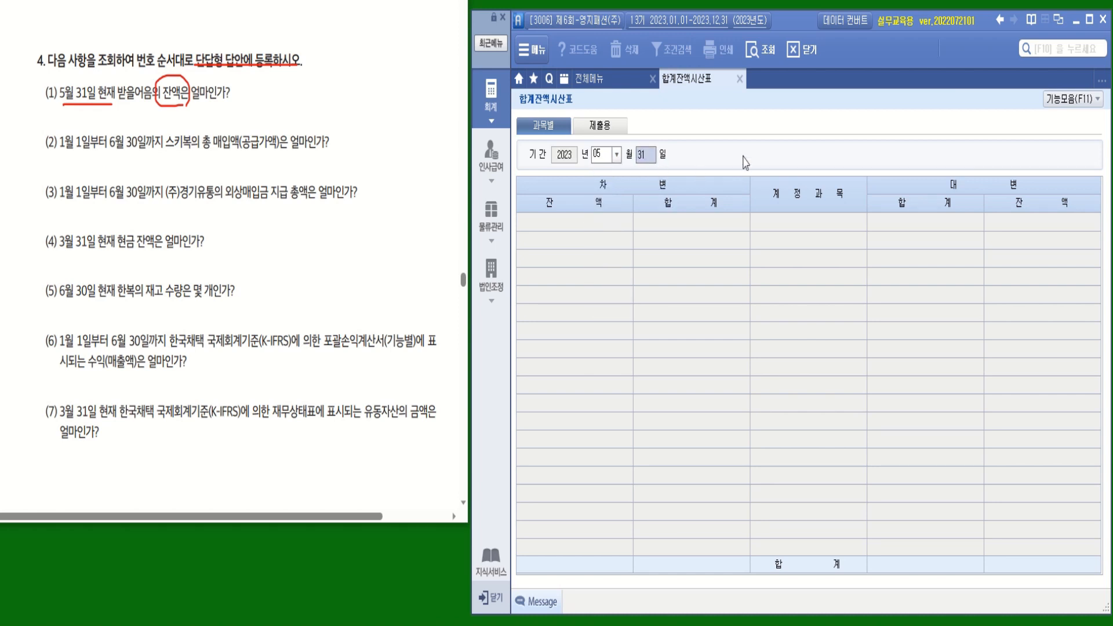
click(759, 50)
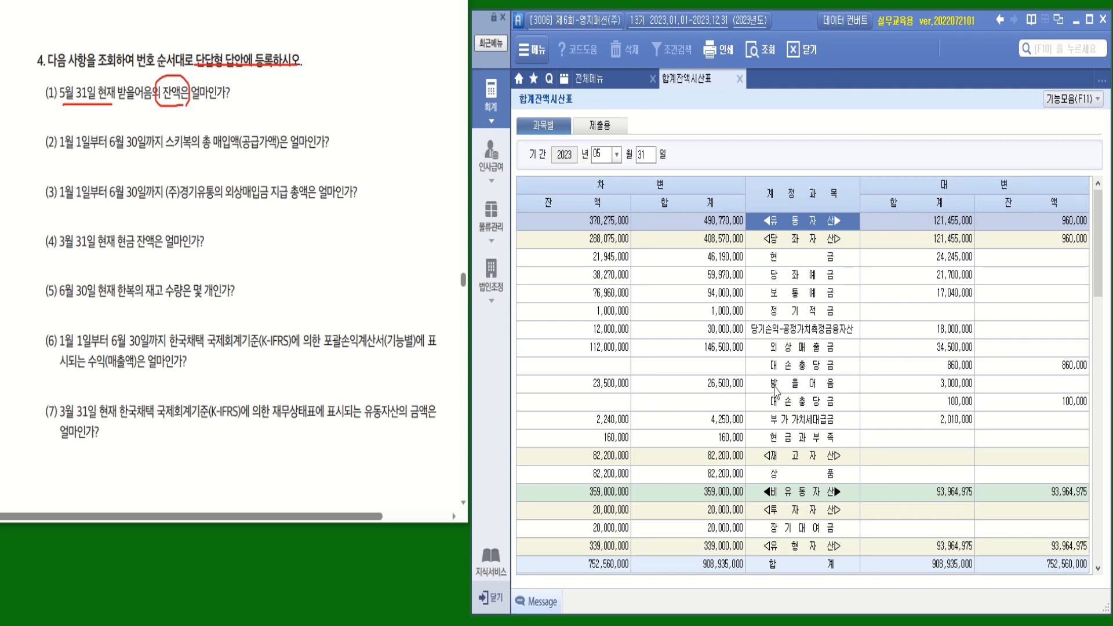
click(777, 386)
click(604, 388)
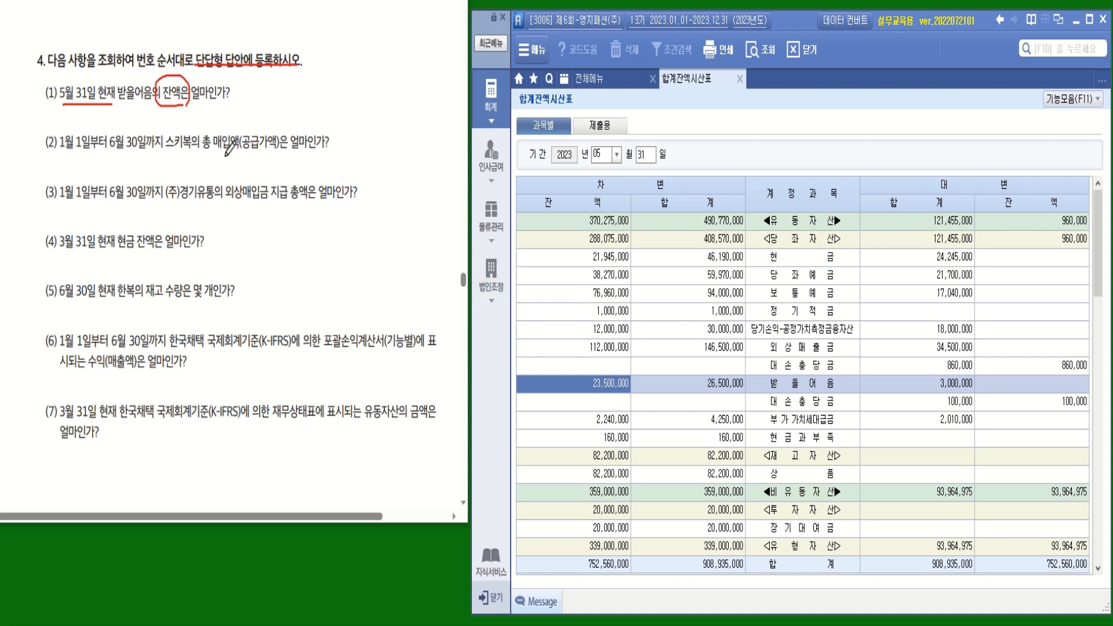
Step: Underline 매입액(공급가액)은 얼마인가 in item (2), and list all items in 품목별 구매현황 for January 1 to June 30, 2023
drag(220, 153, 327, 155)
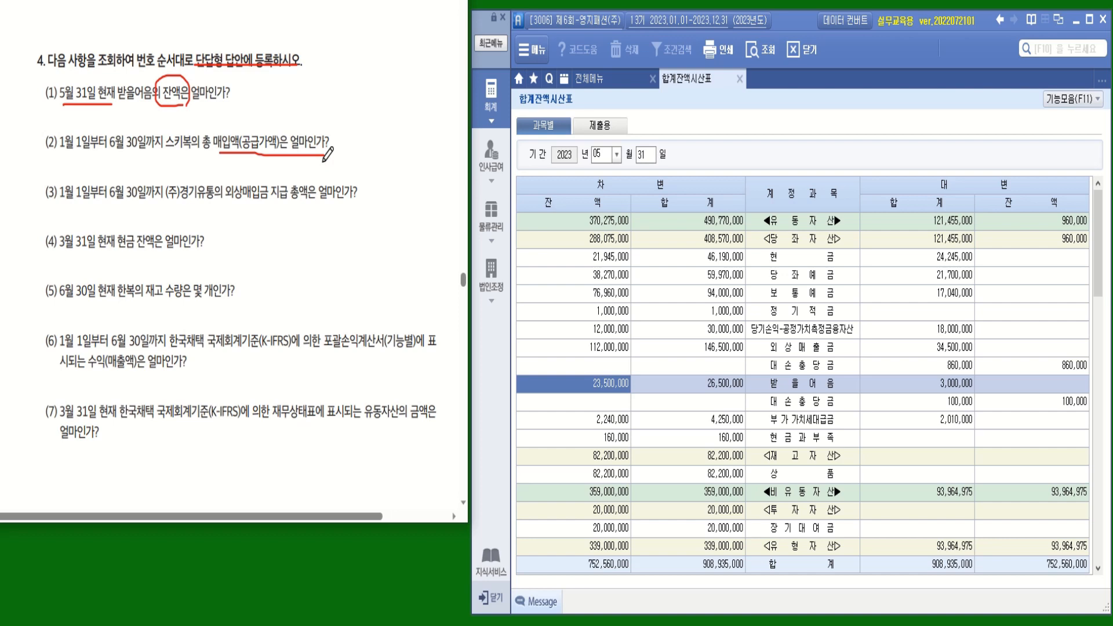
click(491, 217)
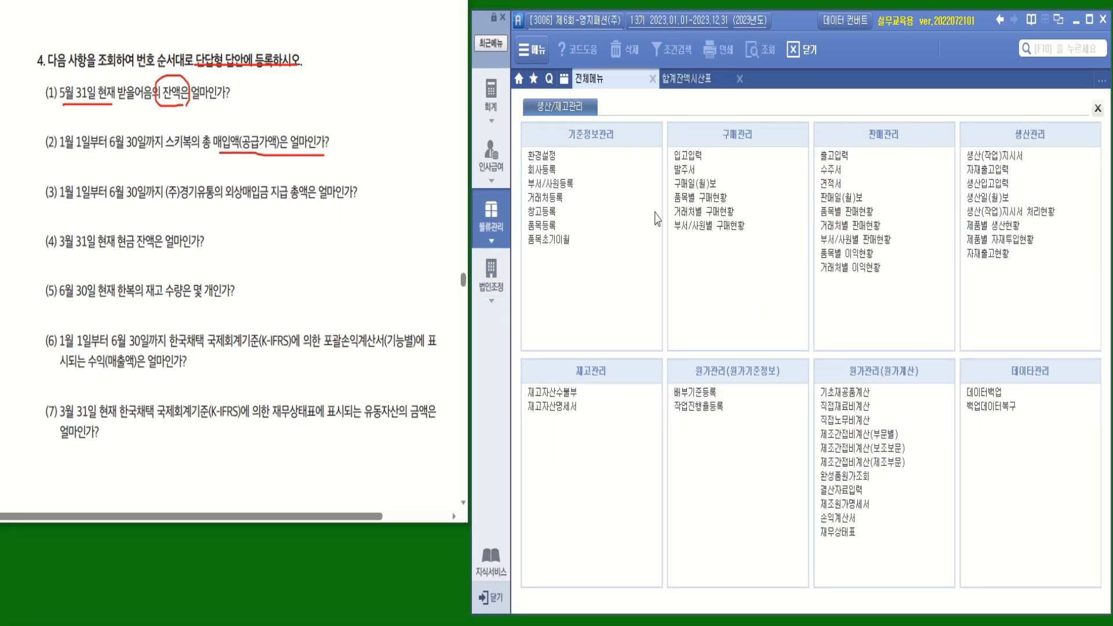
click(708, 200)
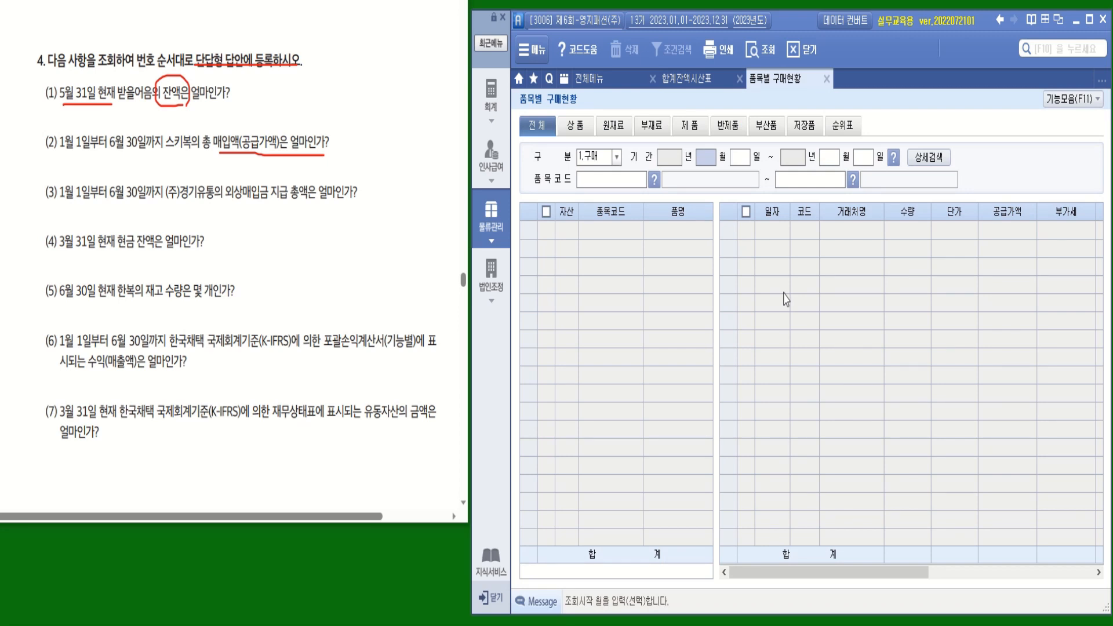
text(01)
key(Return)
text(01)
key(Return)
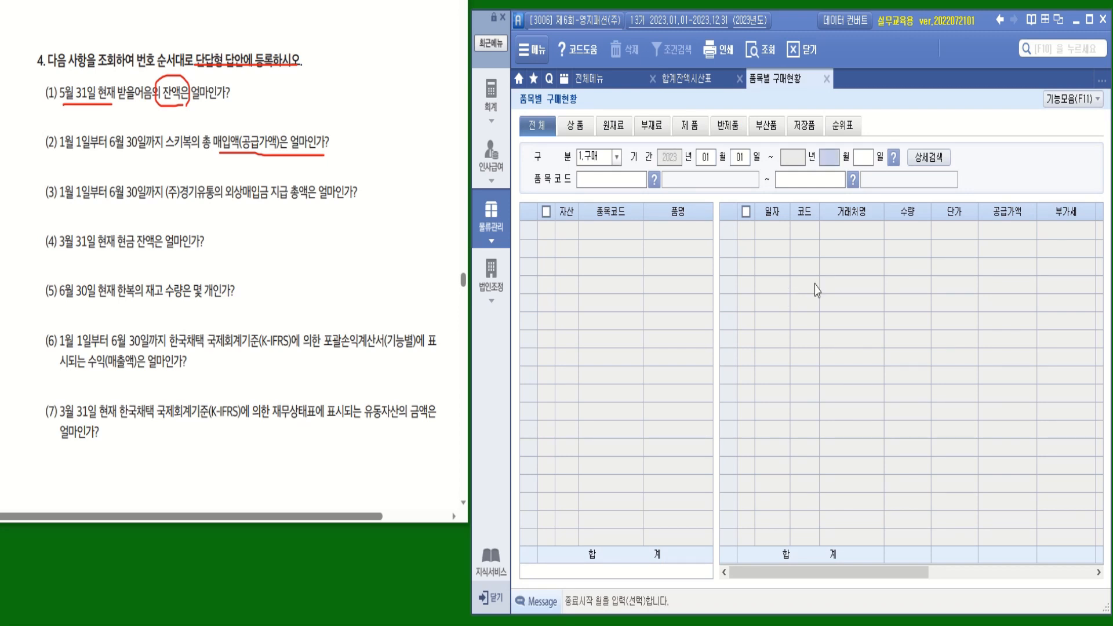
text(06)
key(Return)
text(30)
key(Return)
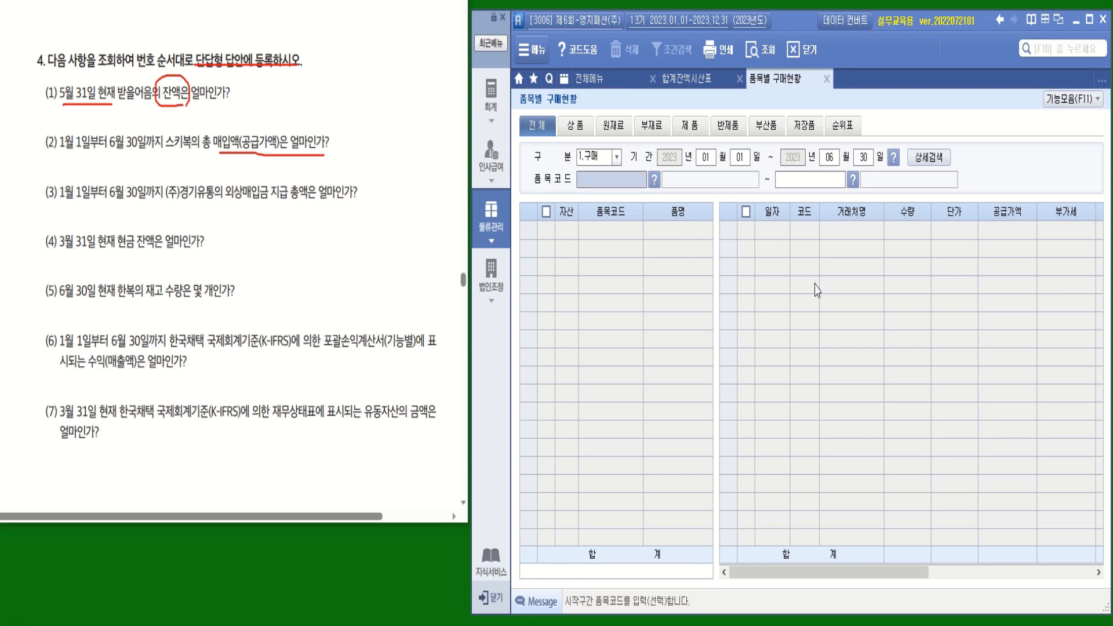
key(Return)
key(Return)
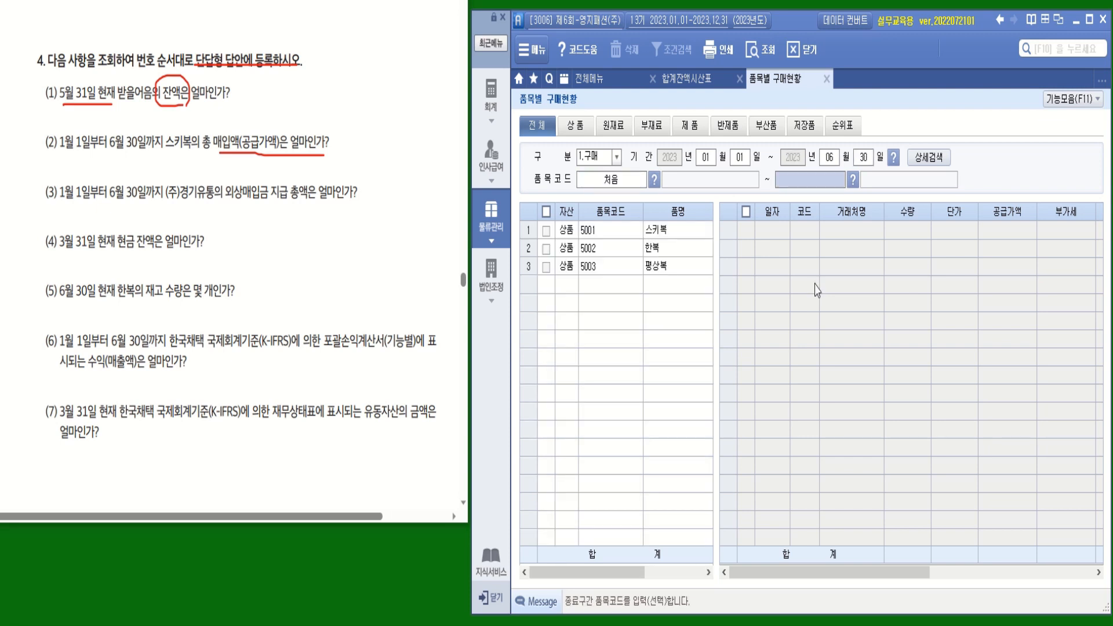
Step: Display the purchases of 스키복 and check their total 공급가액 and 합계금액
click(685, 234)
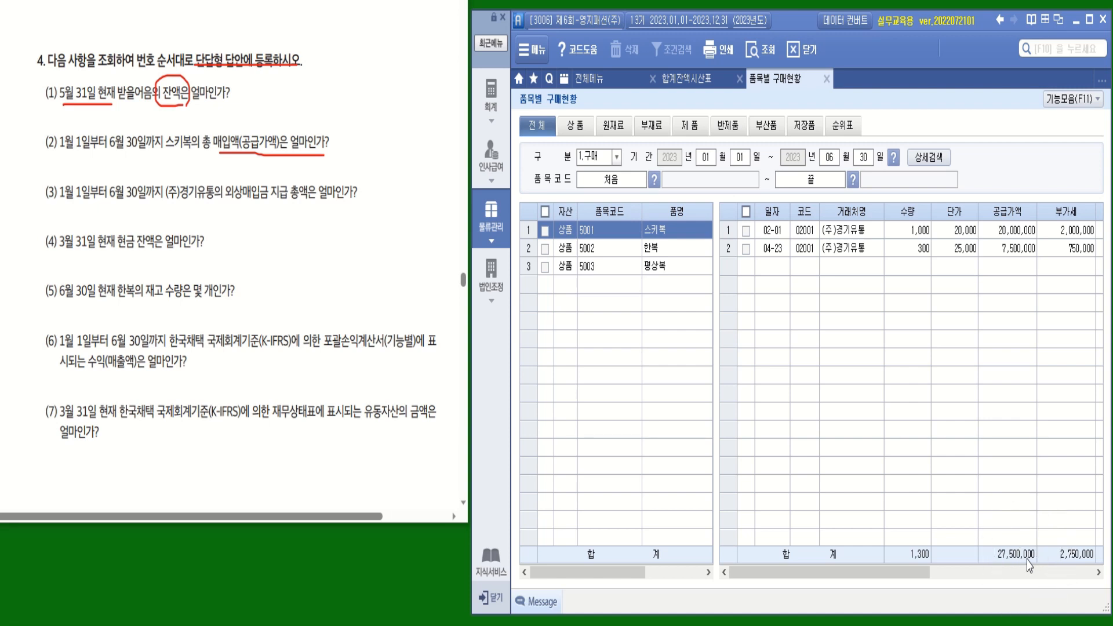
click(1099, 573)
drag(927, 577, 977, 582)
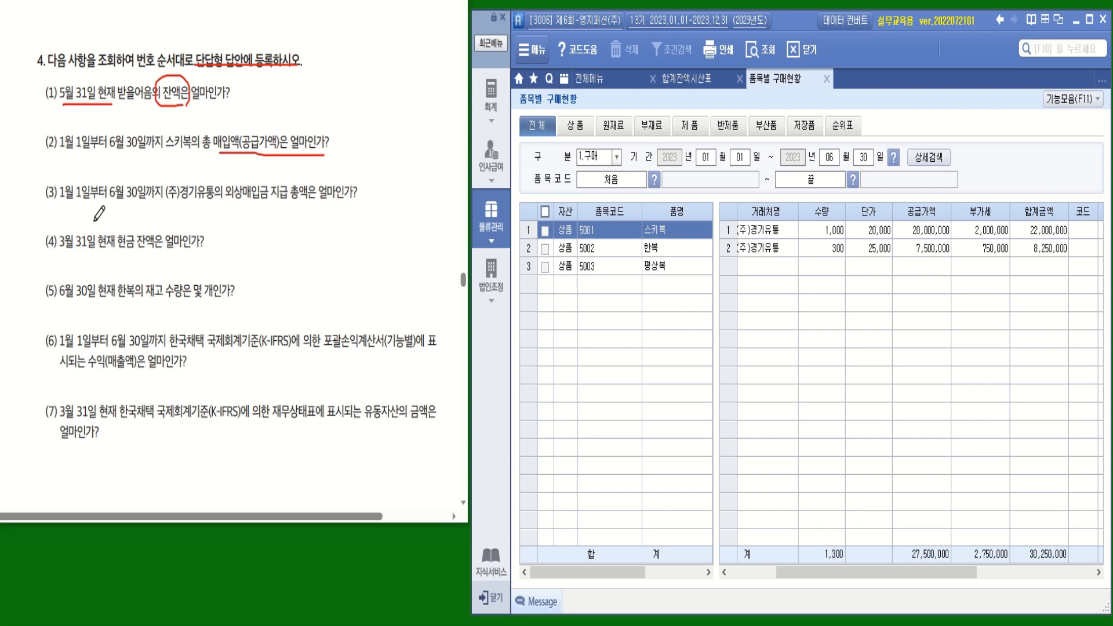
Step: Mark (주)경기유통, 지급 and 총액은 얼마인가 in item (3), and open 거래처원장 for January 1 to June 30, 2023
mouse_move(288, 198)
mouse_down()
mouse_move(273, 198)
mouse_move(298, 177)
mouse_move(323, 206)
mouse_move(367, 206)
mouse_up()
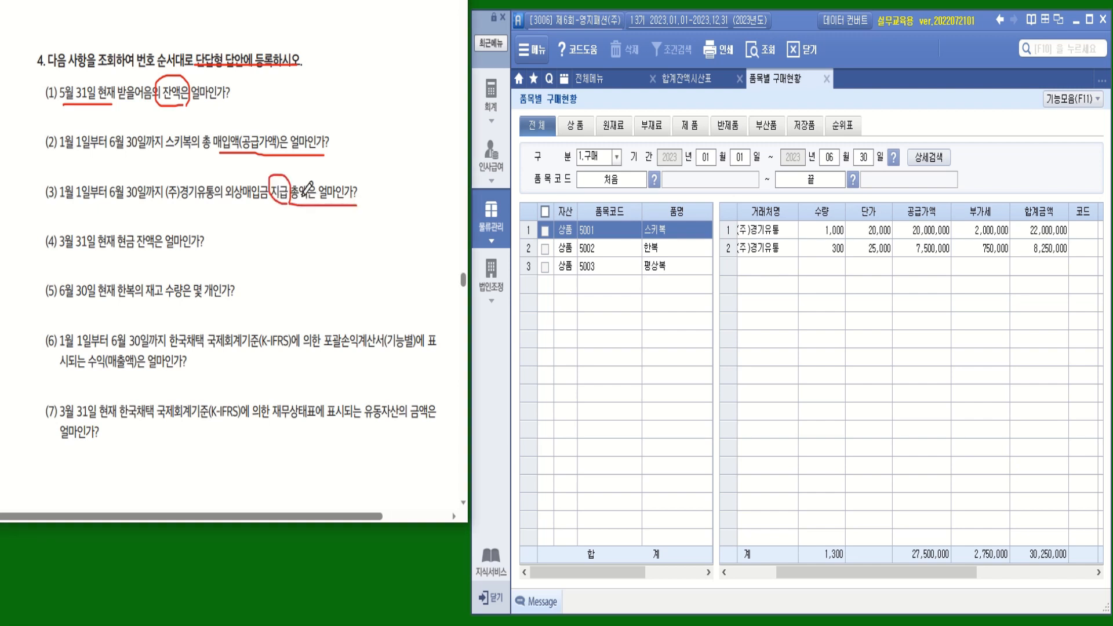
drag(218, 204, 163, 204)
click(492, 92)
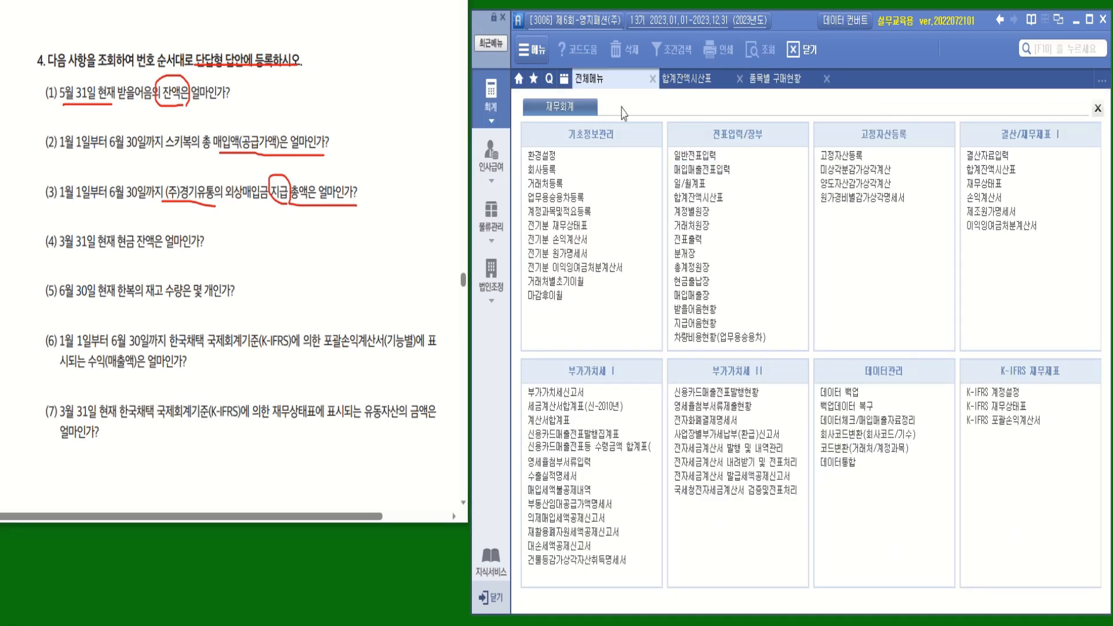
click(704, 226)
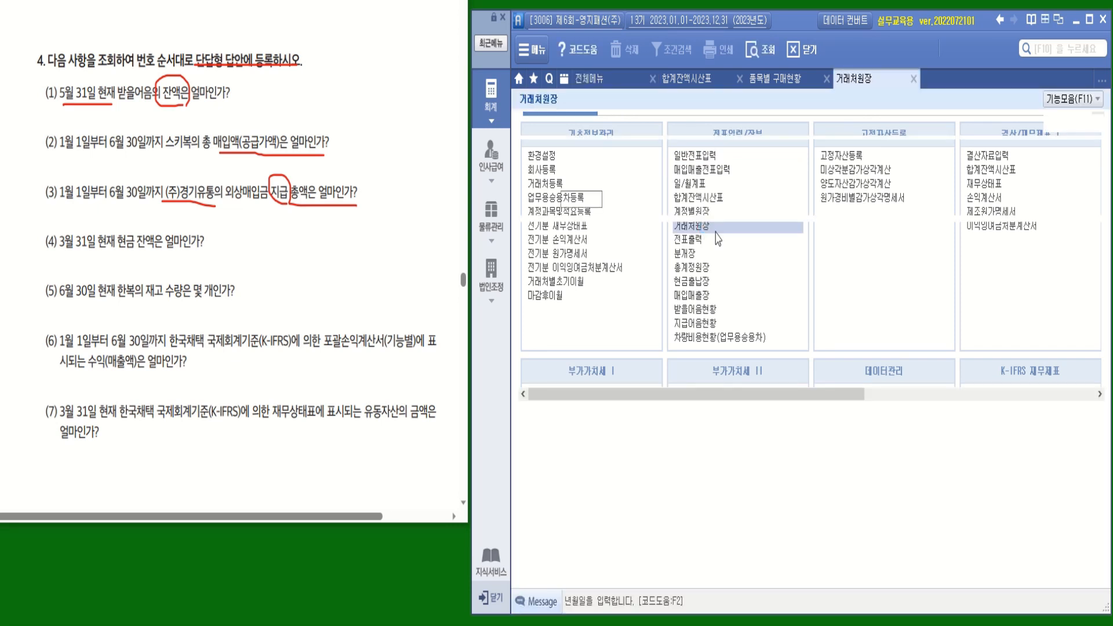
text(01)
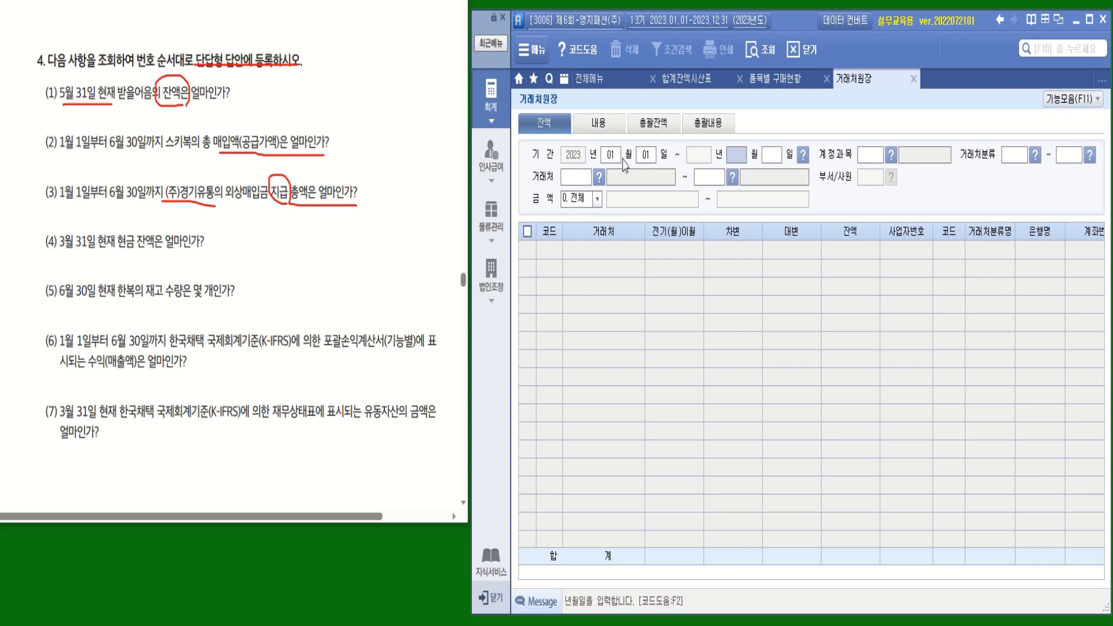
text(010630)
Step: List the 외상매입금 (251) balances for all 거래처 and check the 차변 amount of (주)경기유통
click(891, 154)
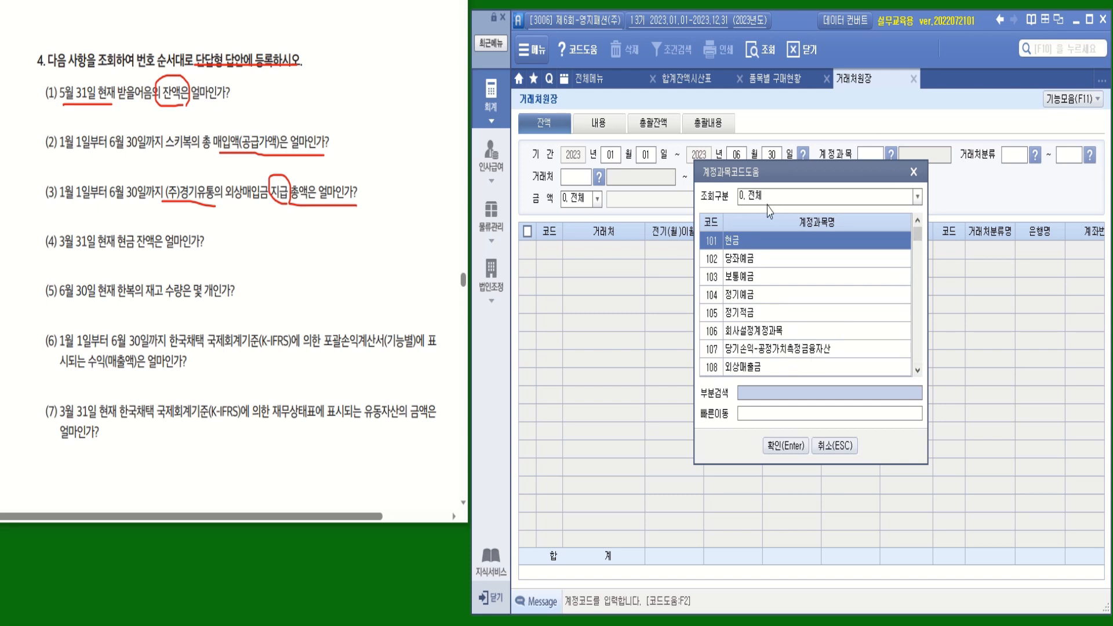
text(외상)
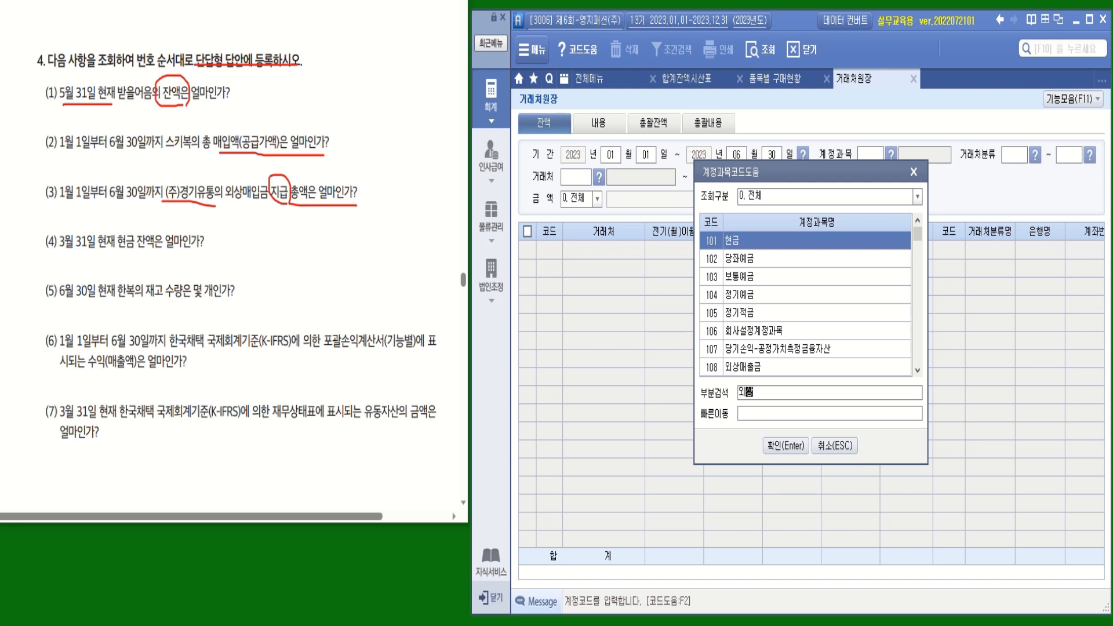
key(Return)
double_click(748, 258)
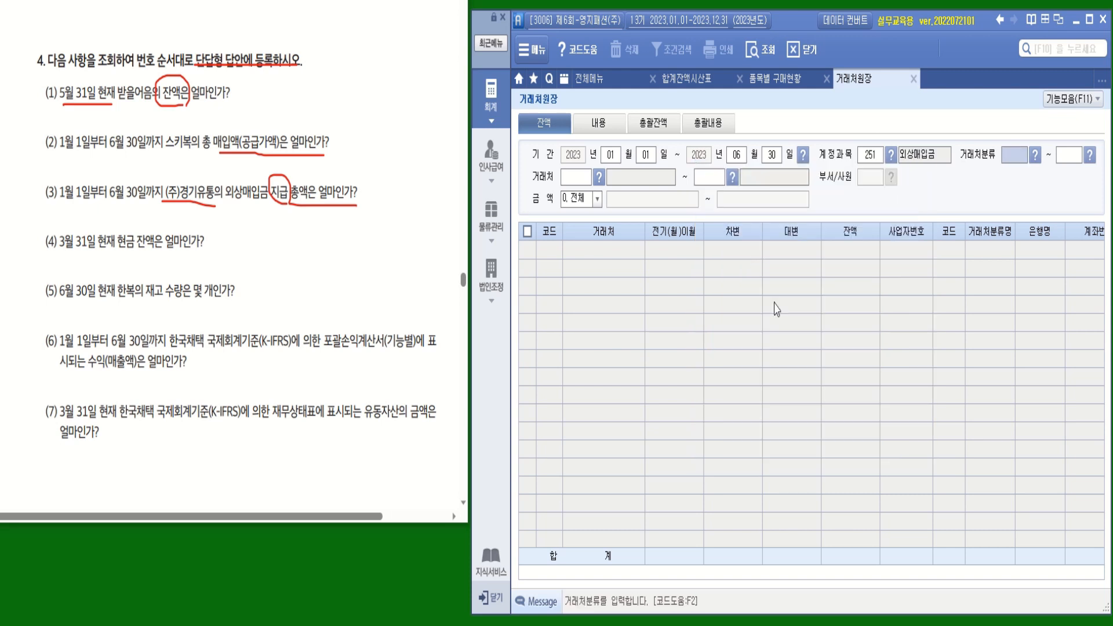
key(Return)
key(Return)
key(Return)
key(Return)
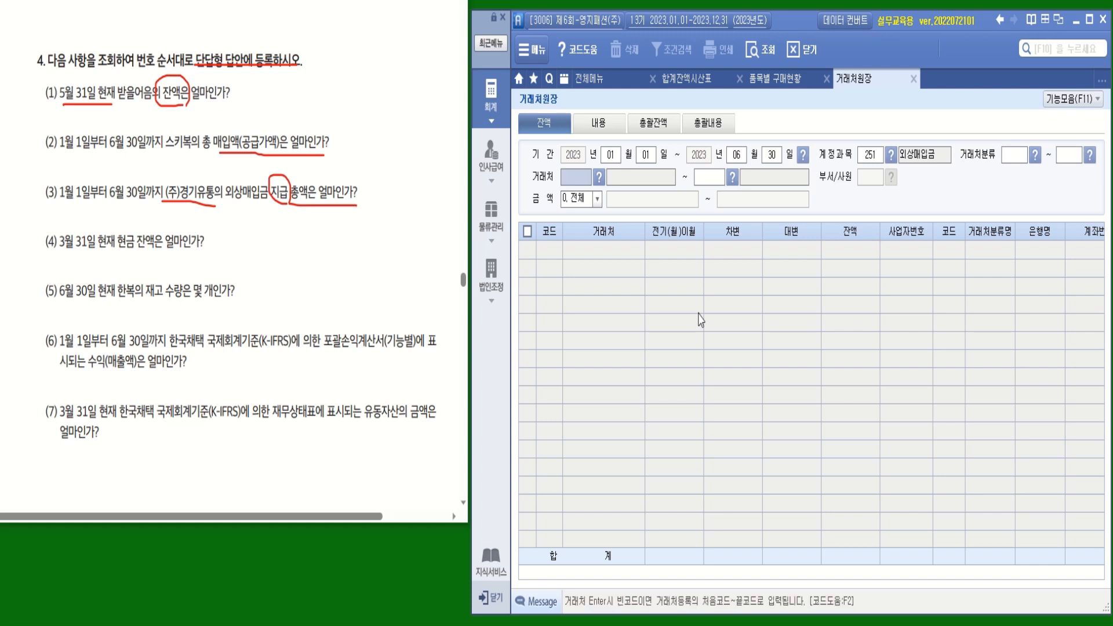
key(Return)
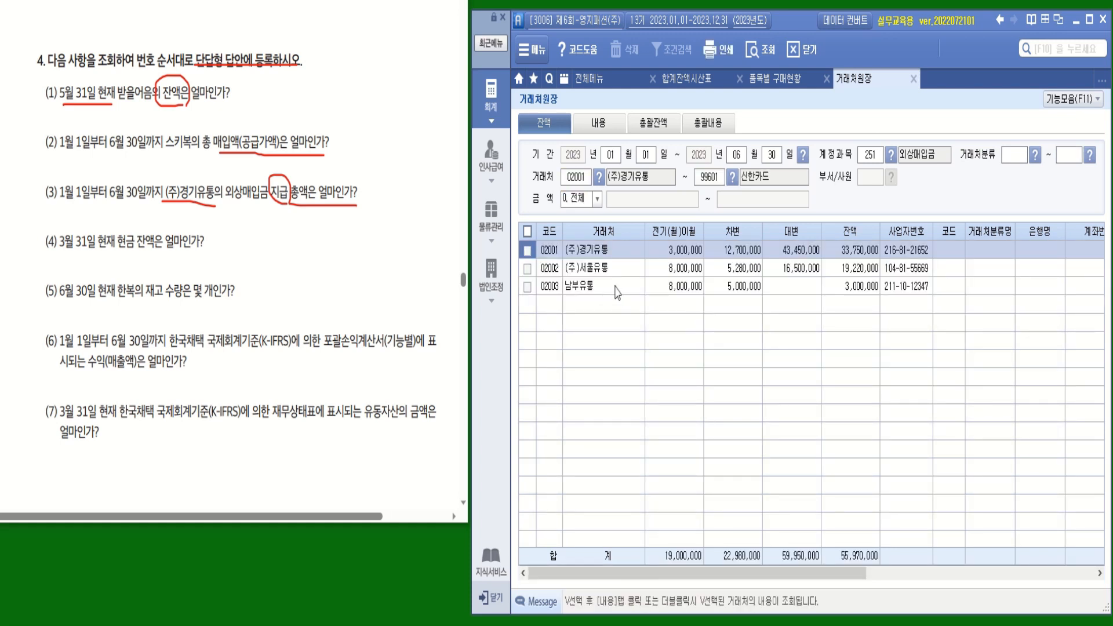
click(602, 255)
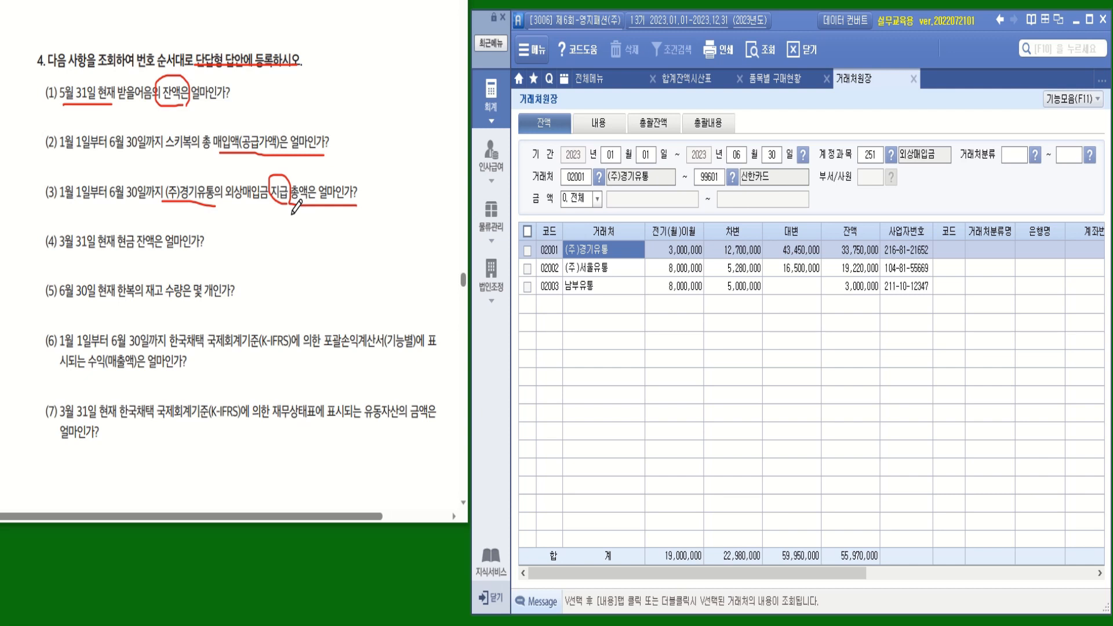
click(741, 254)
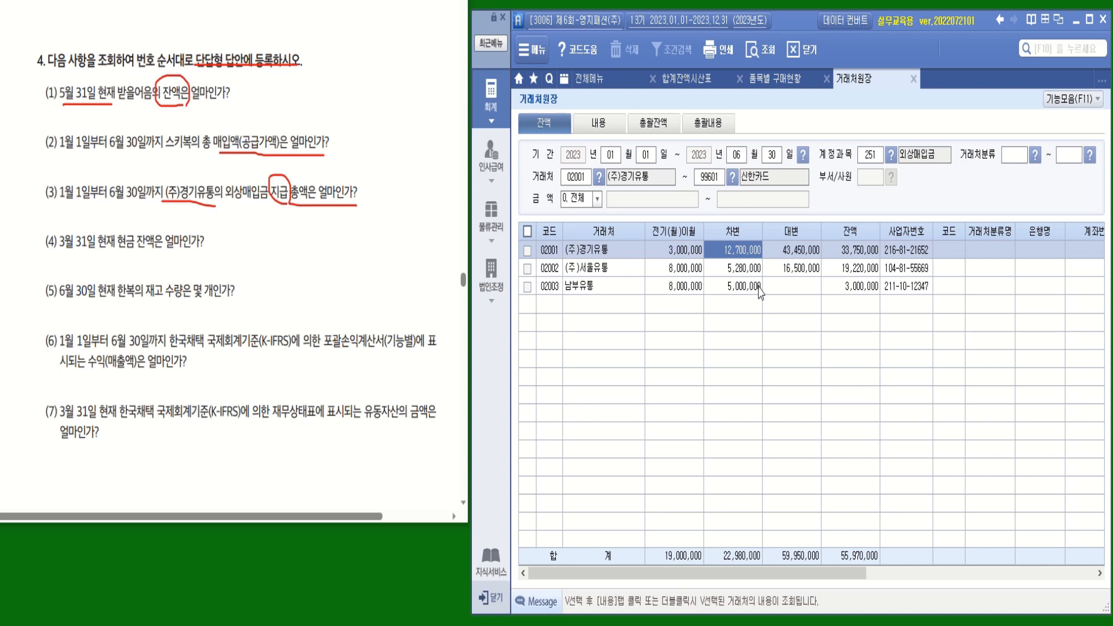
Step: Reload the 합계잔액시산표 as of March 31, 2023, and check the 현금 debit balance for item (4)
click(684, 81)
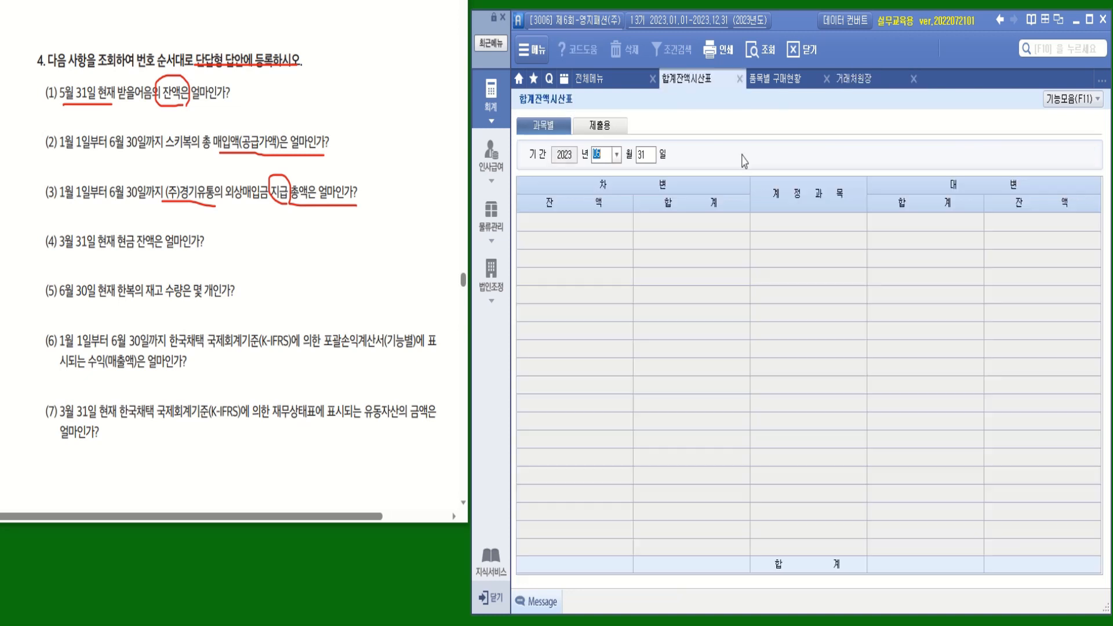
click(616, 154)
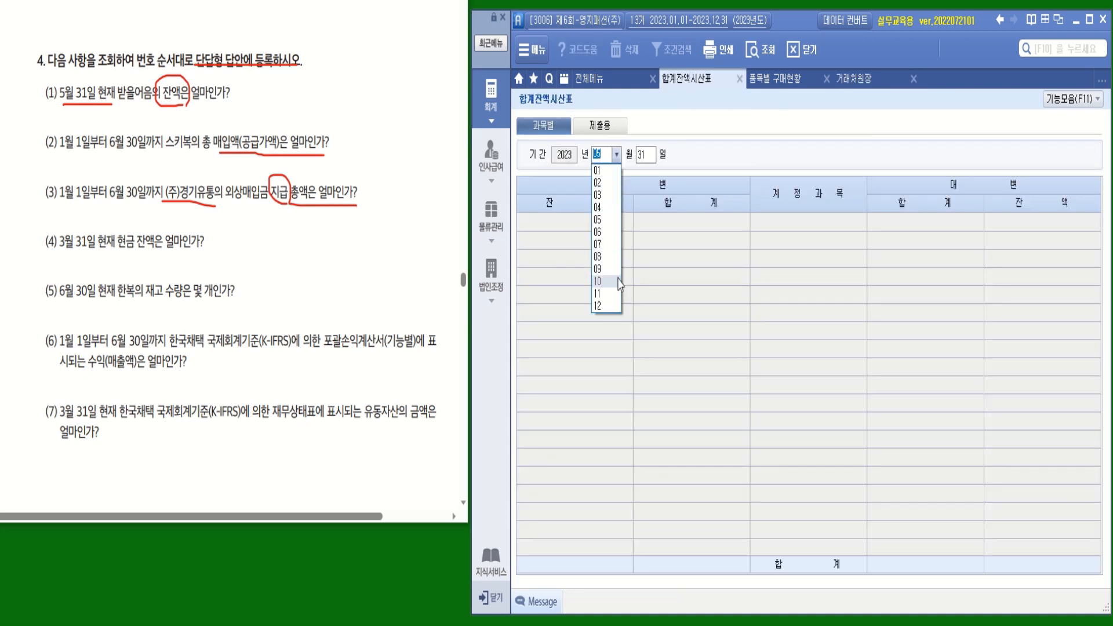
click(614, 195)
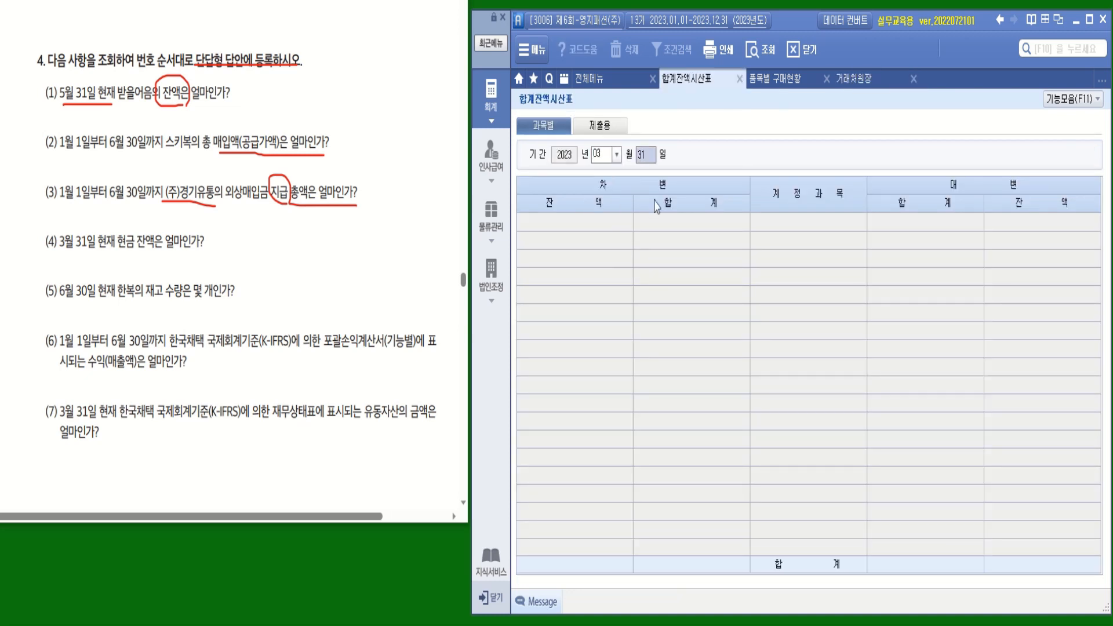
click(756, 55)
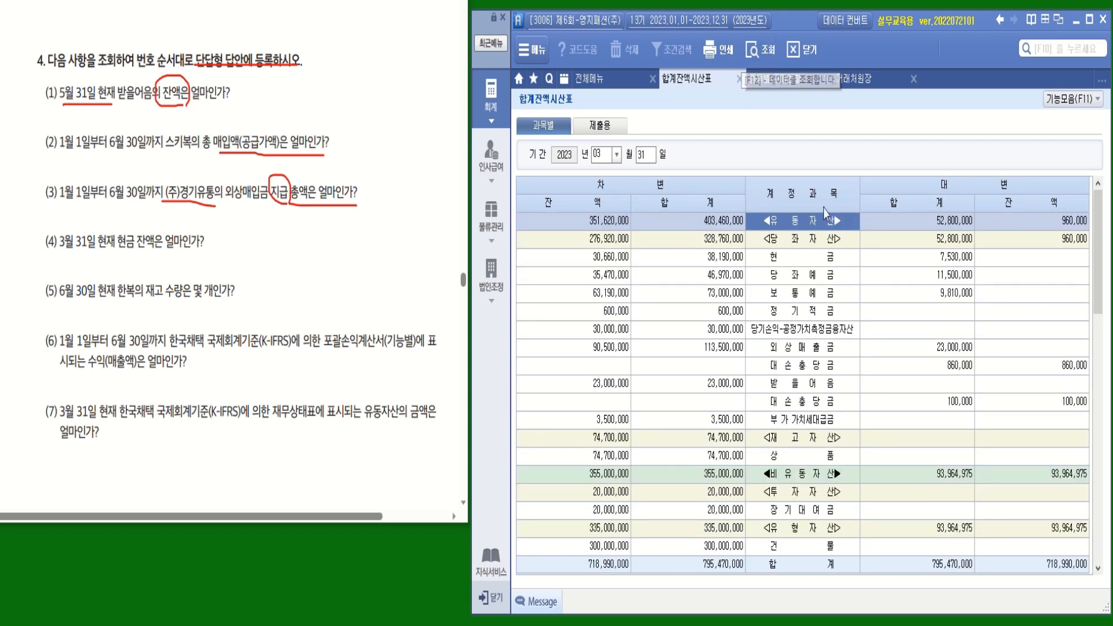
click(604, 258)
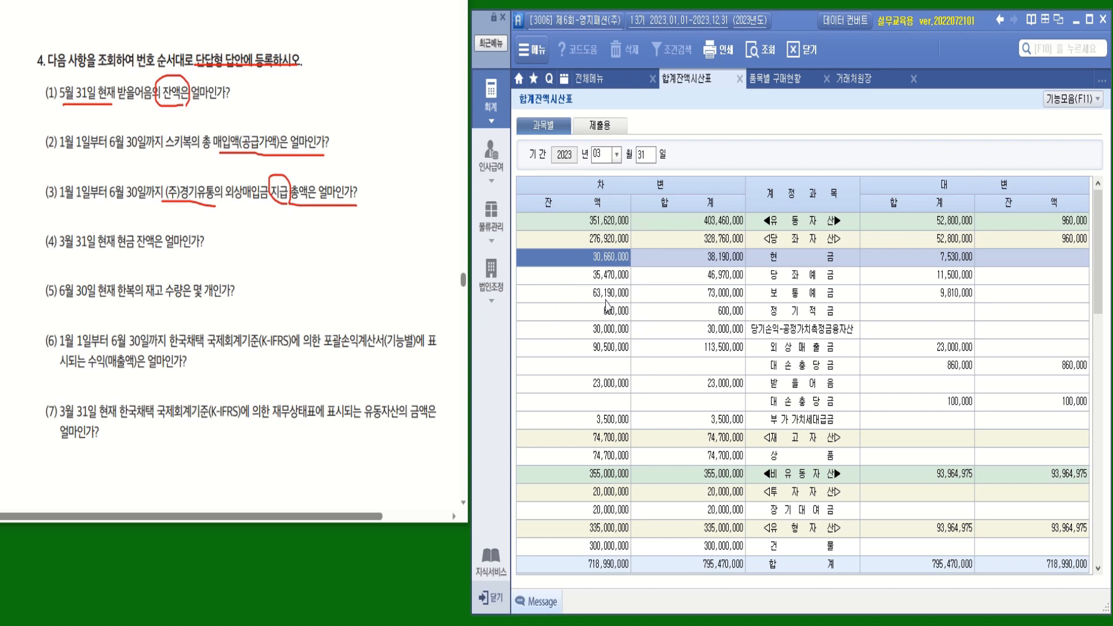
Step: Mark 6월 30일 현재 and 재고 수량은 몇 개인가 in item (5), and open 재고자산수불부
mouse_move(61, 299)
mouse_down()
mouse_move(114, 301)
mouse_move(104, 277)
mouse_move(93, 297)
mouse_move(115, 295)
mouse_up()
drag(145, 301, 226, 303)
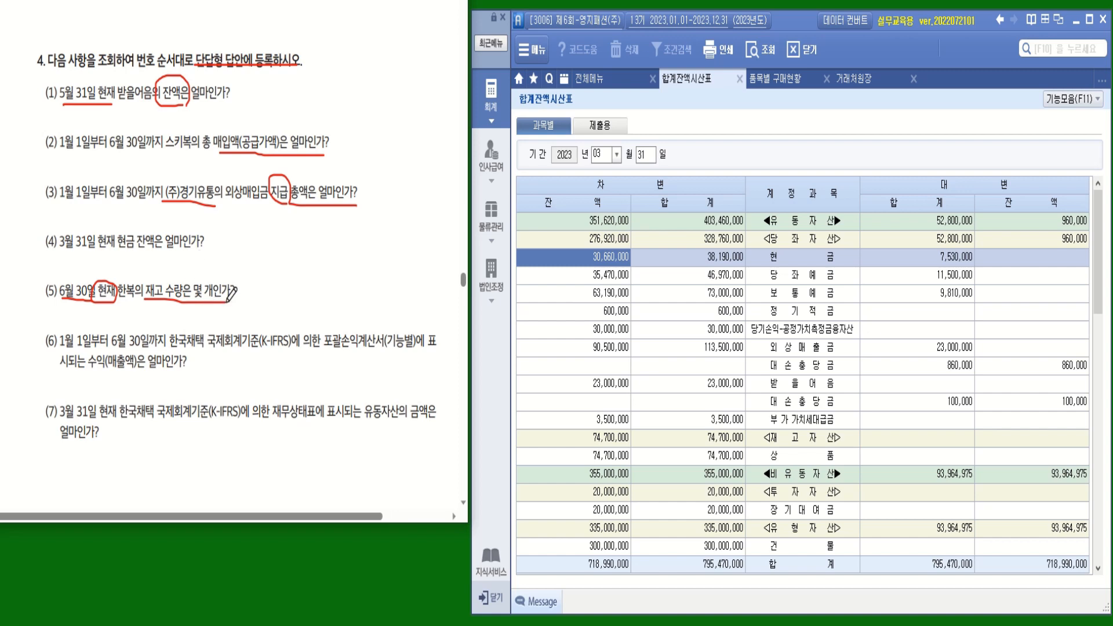
click(492, 217)
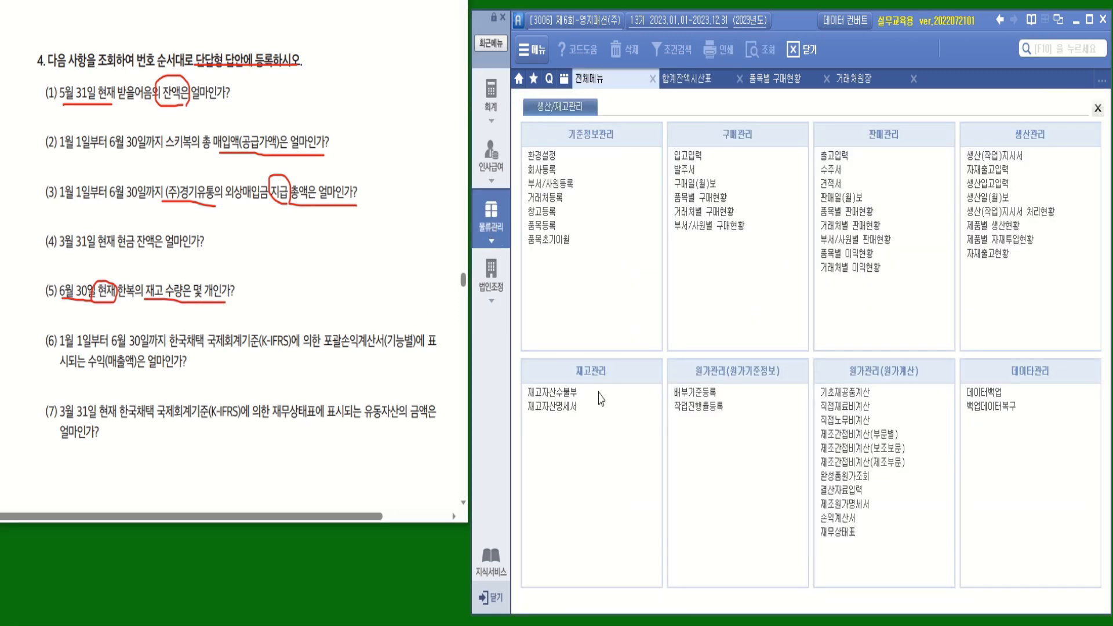
click(566, 392)
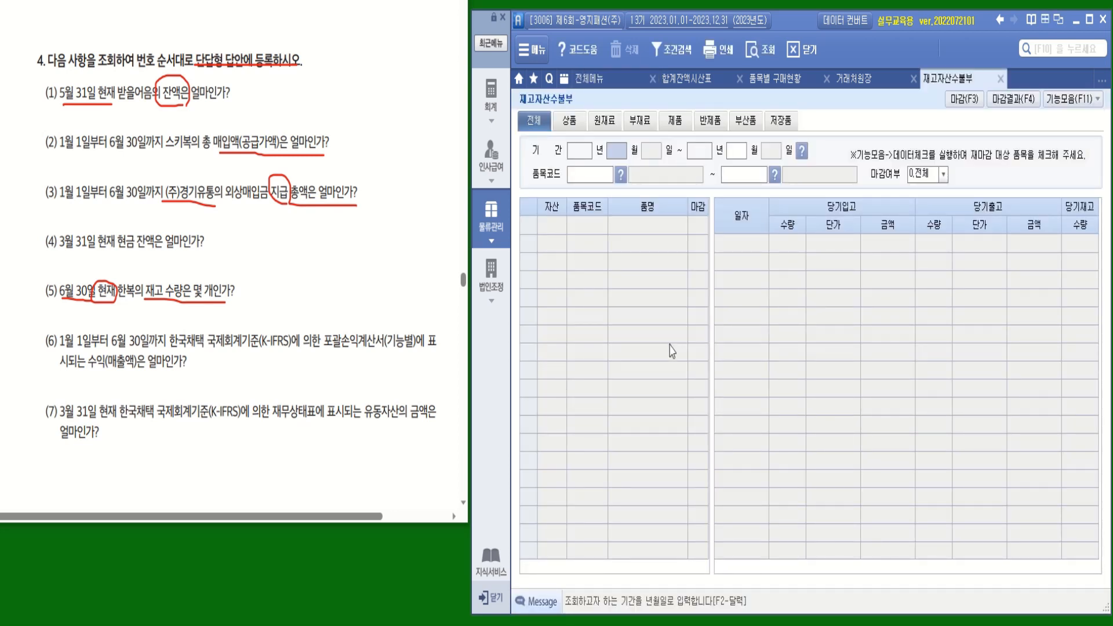
Step: List all items in 재고자산수불부 for January to June 2023, and check the 당기재고 quantity of 한복
text(1)
key(Return)
text(6)
key(Return)
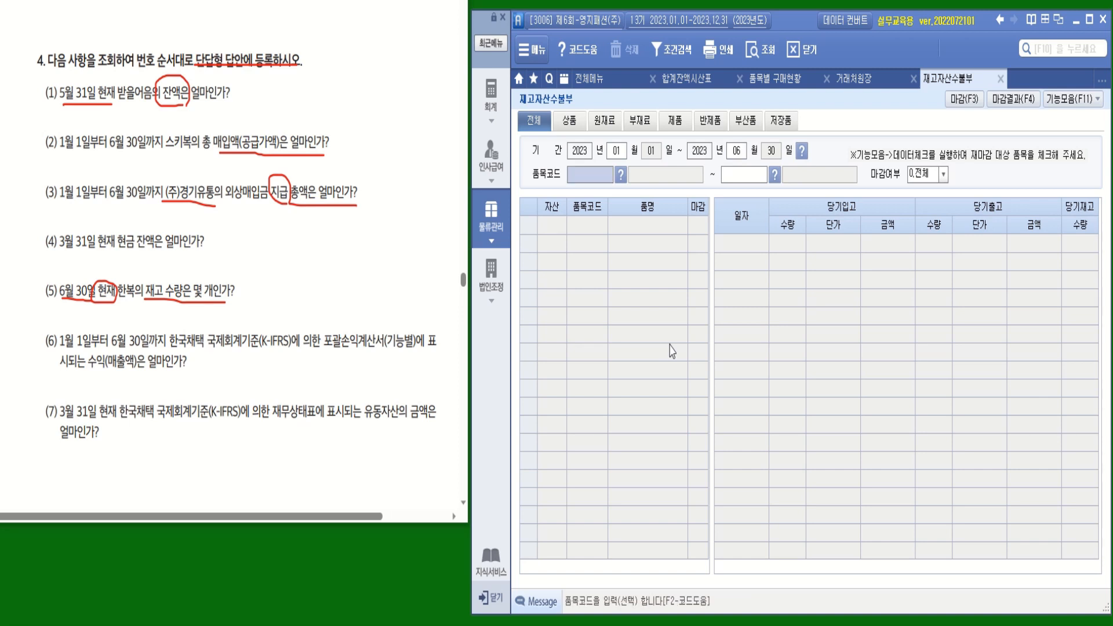
key(Return)
key(Return)
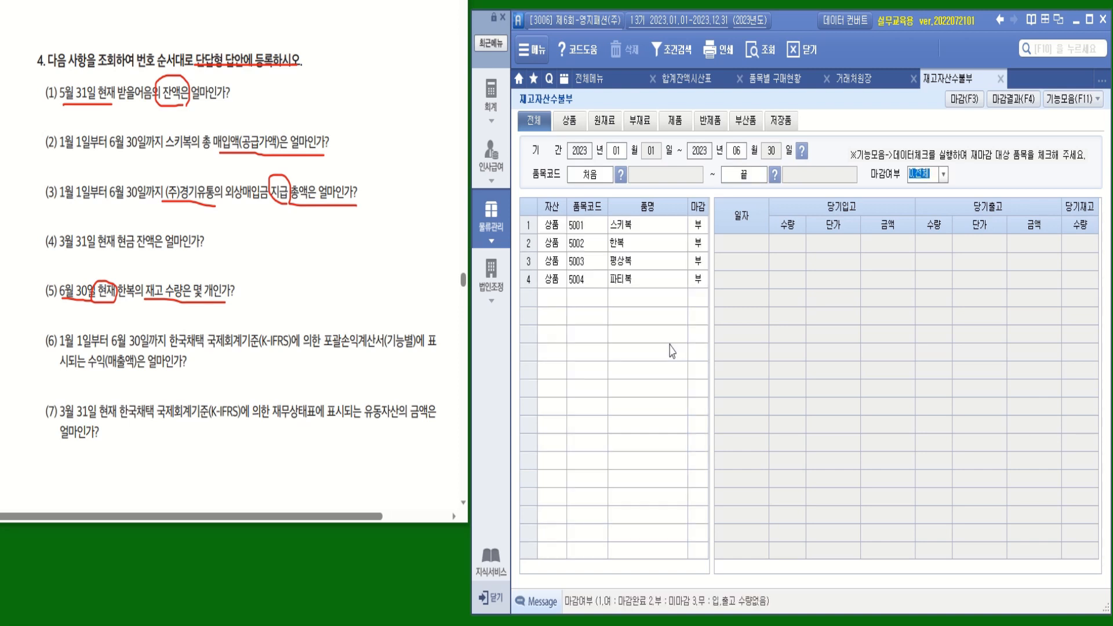
click(598, 249)
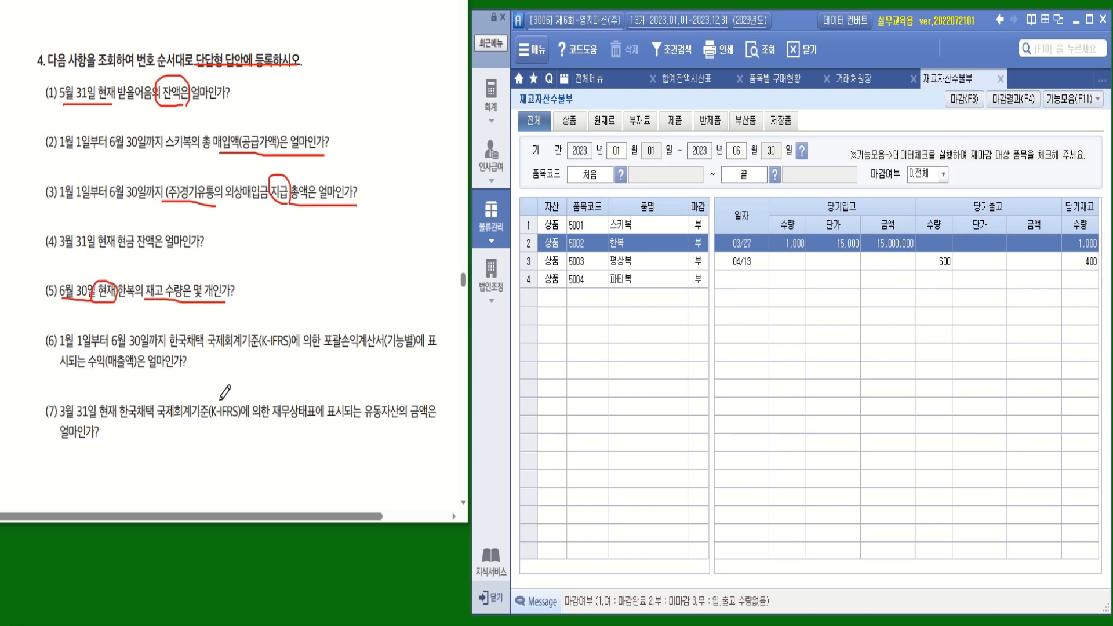
Step: Underline 6월 30일까지 and 수익(매출액)은 얼마인가 in item (6), and open K-IFRS 포괄손익계산서
drag(114, 350, 162, 351)
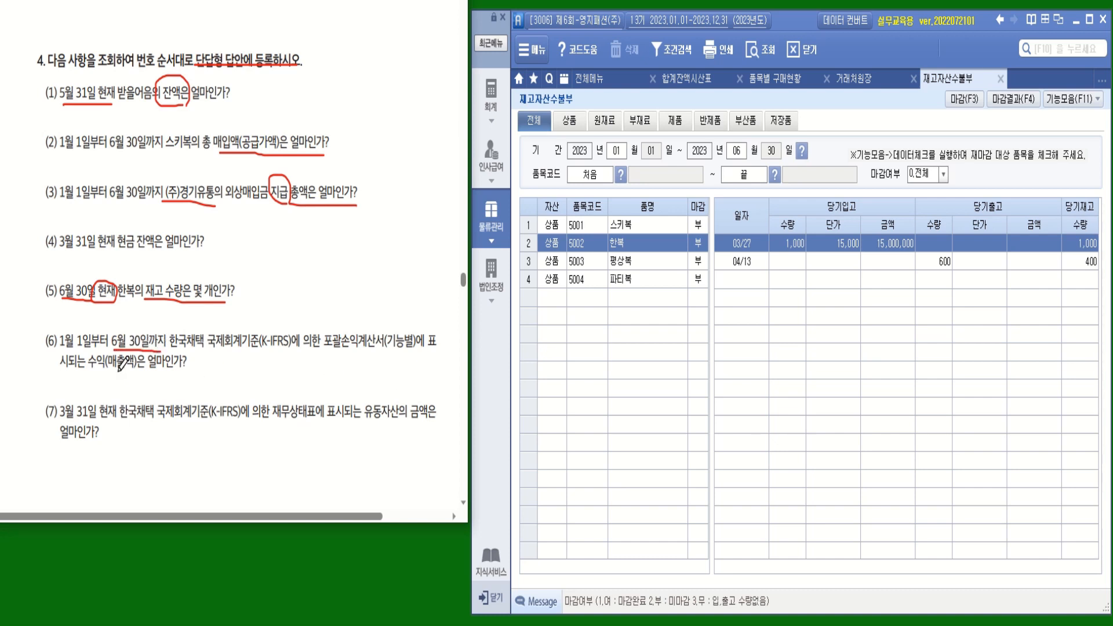
drag(89, 380, 187, 381)
click(491, 95)
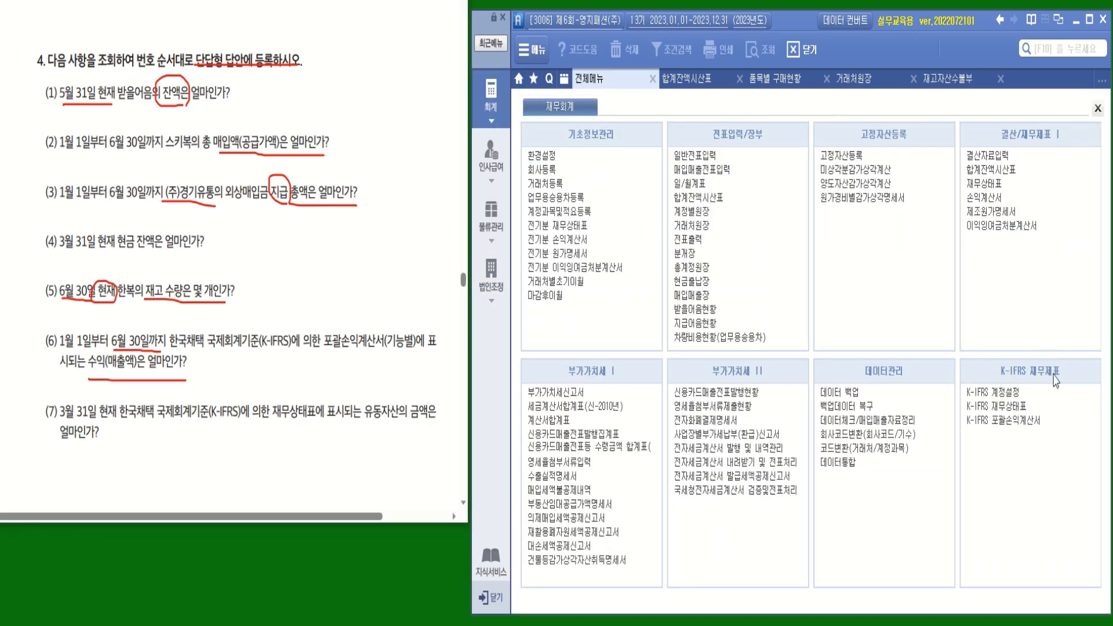
click(1032, 423)
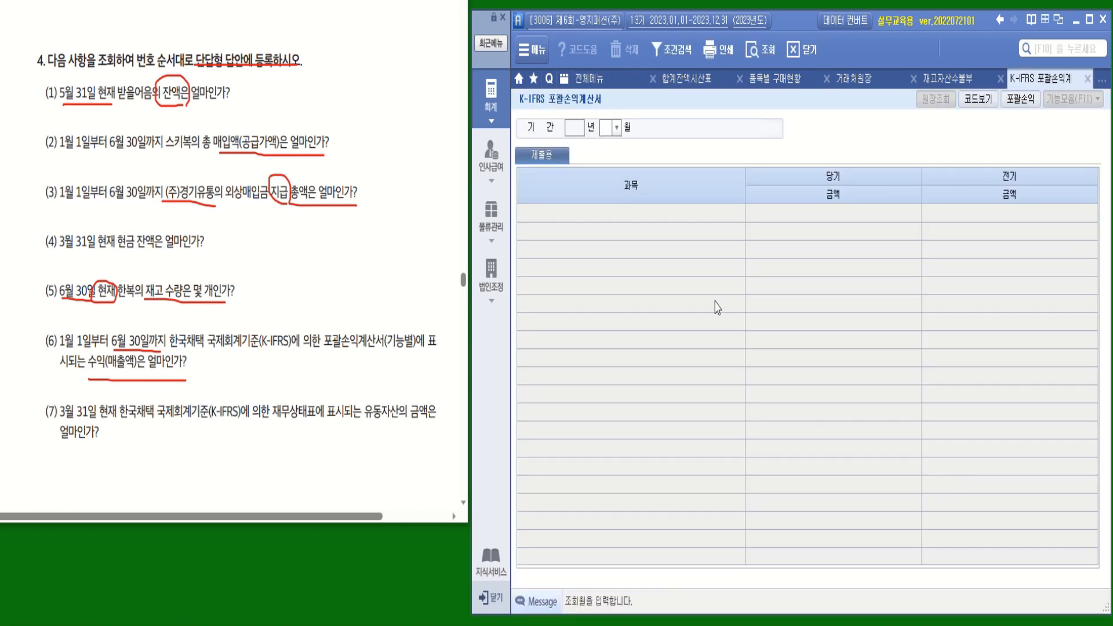
Step: Load the K-IFRS 포괄손익계산서 for June 2023 and check the current-period 수익(매출액) amount
click(606, 131)
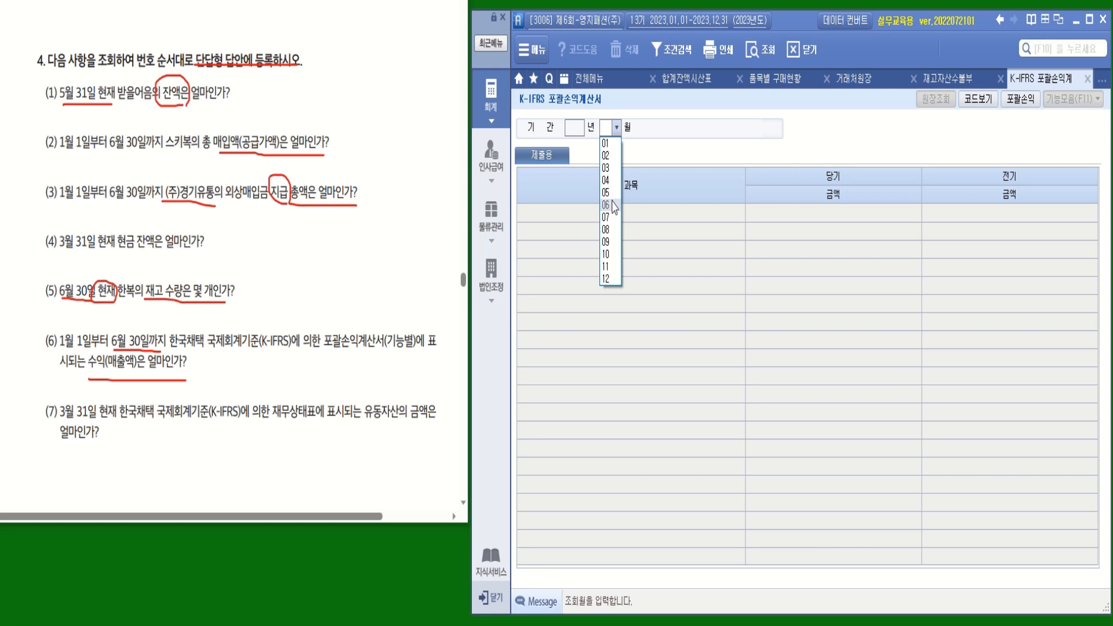
click(606, 204)
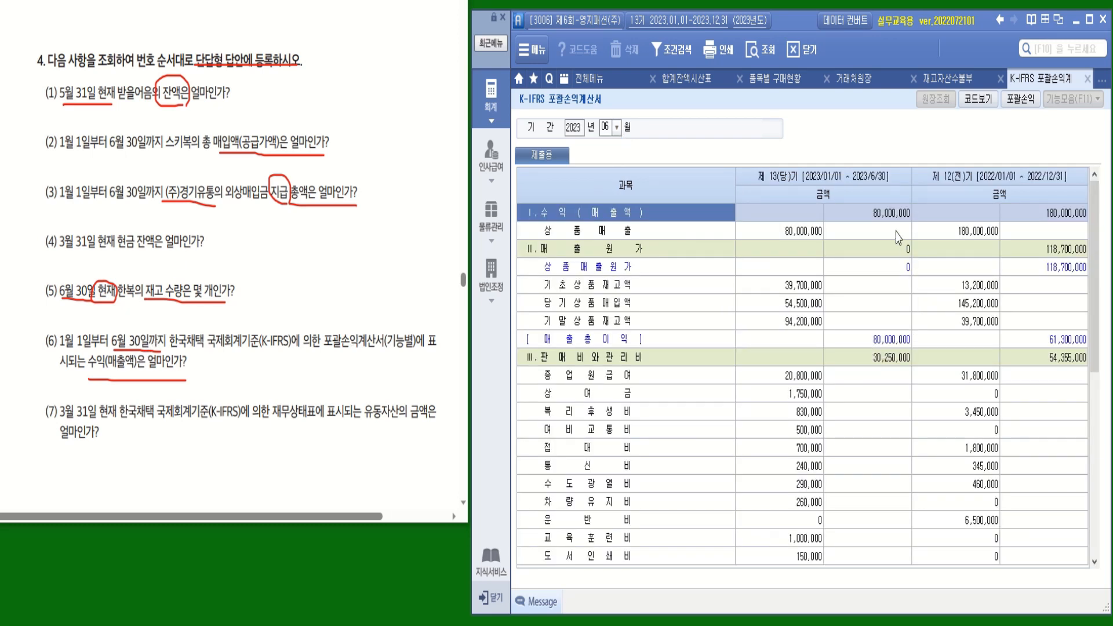
click(894, 219)
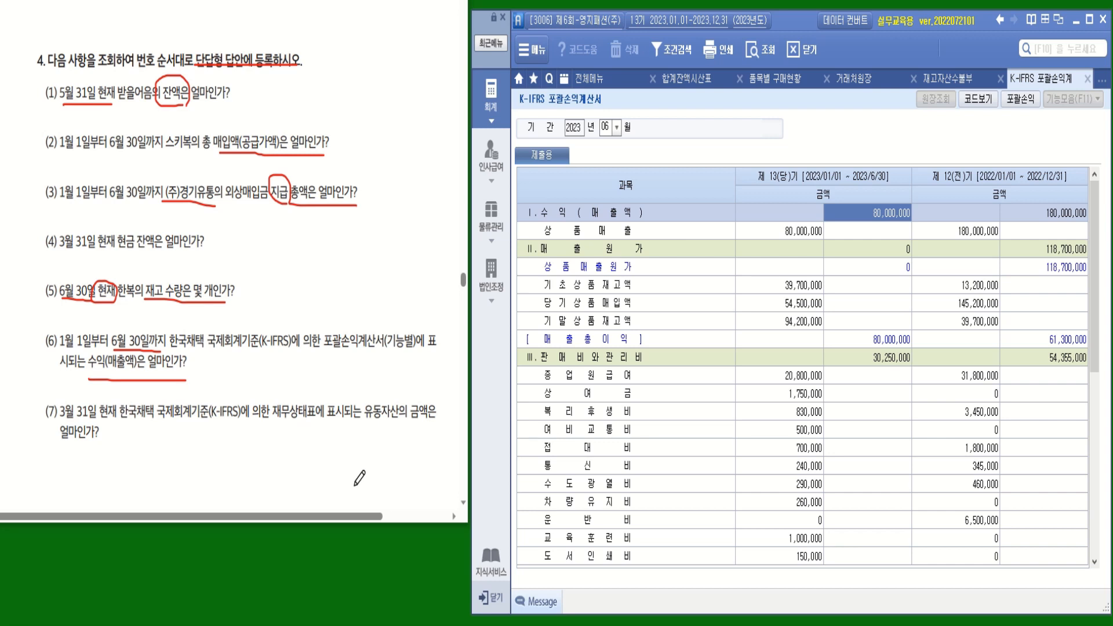
Step: Underline 3월 31일 현재 and 유동자산의 금액은 얼마인가 in item (7), and open K-IFRS 재무상태표
drag(61, 418, 112, 423)
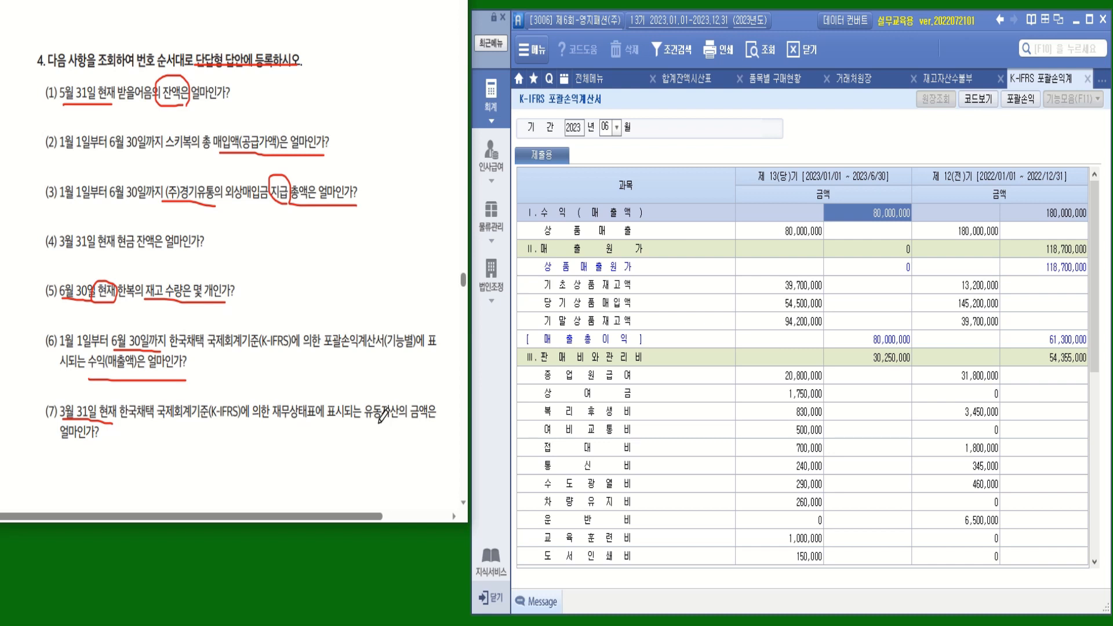
drag(365, 417, 434, 416)
drag(61, 439, 97, 439)
click(587, 79)
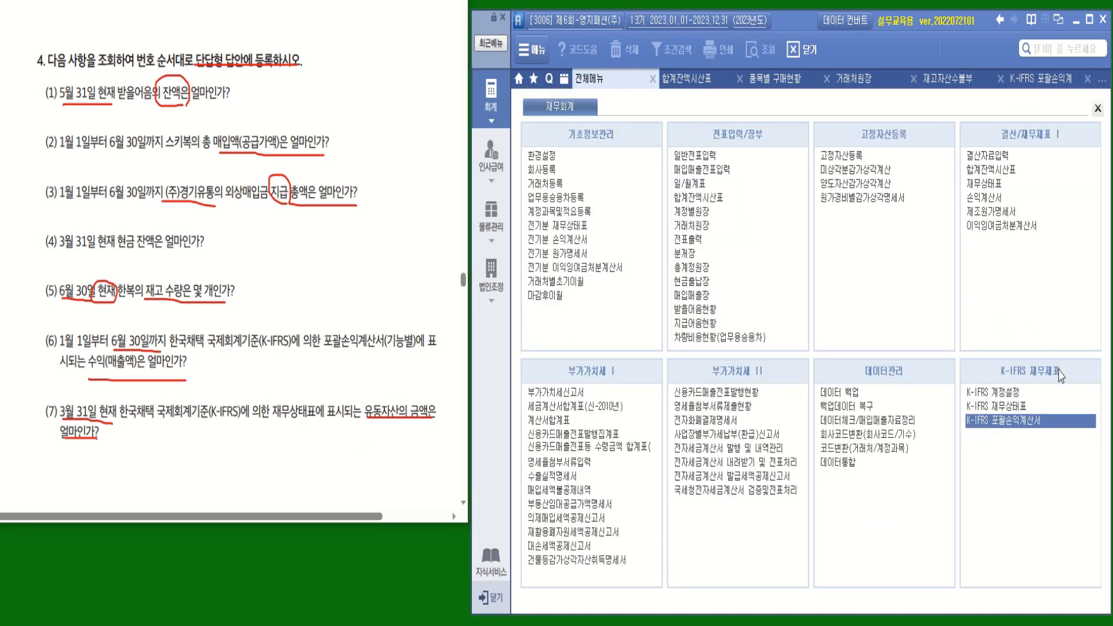
click(1029, 407)
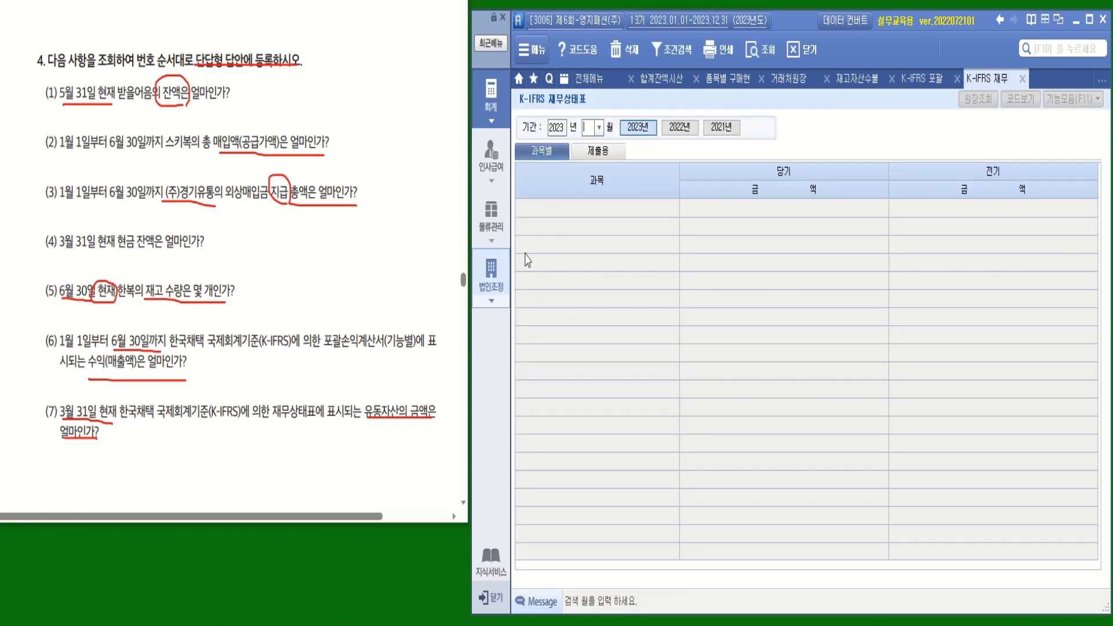
Step: Load the K-IFRS 재무상태표 for March 2023 and check the current-period 유동자산 amount
click(600, 128)
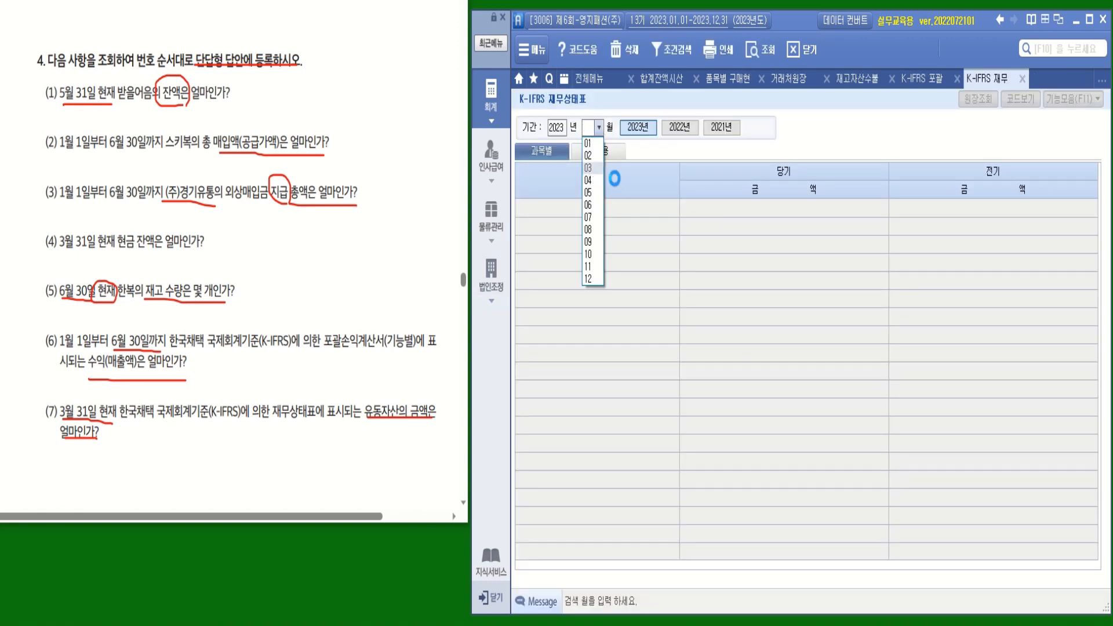
click(594, 168)
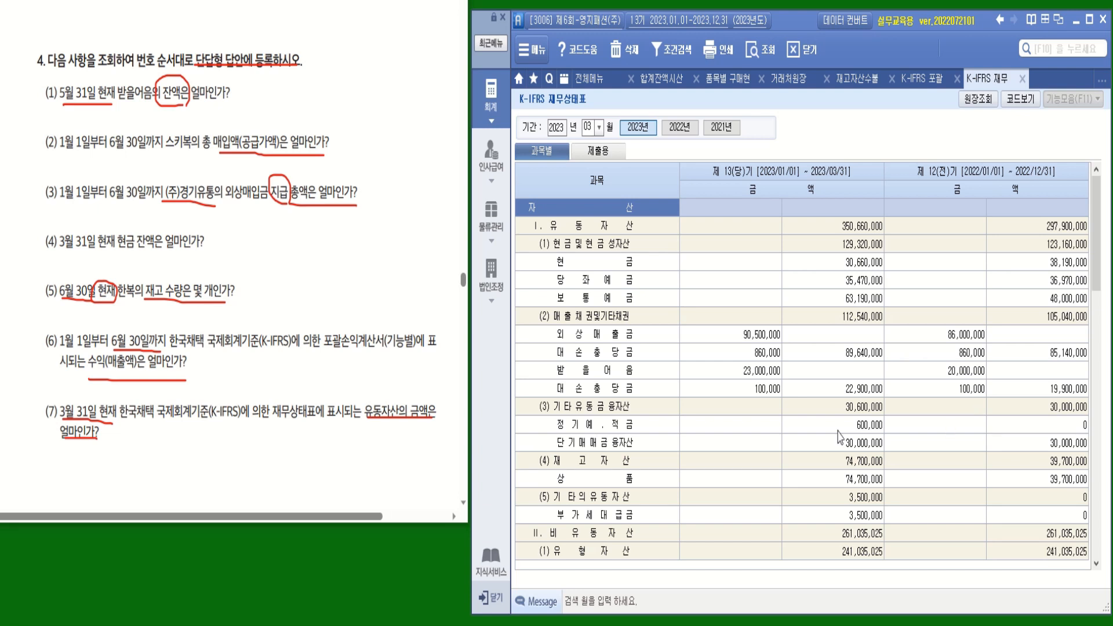
click(866, 232)
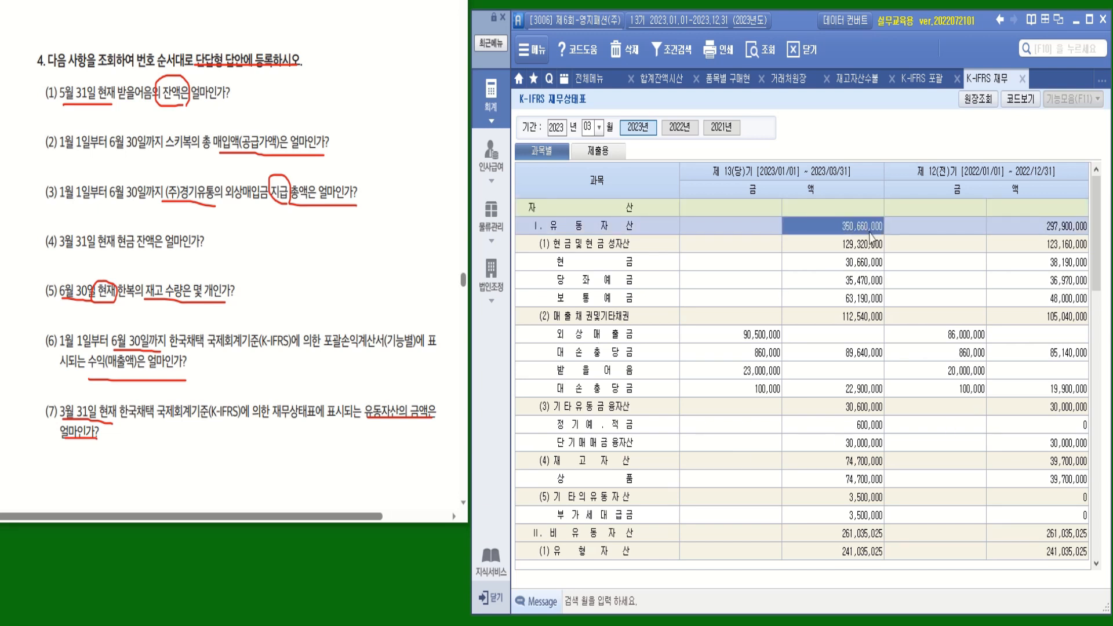